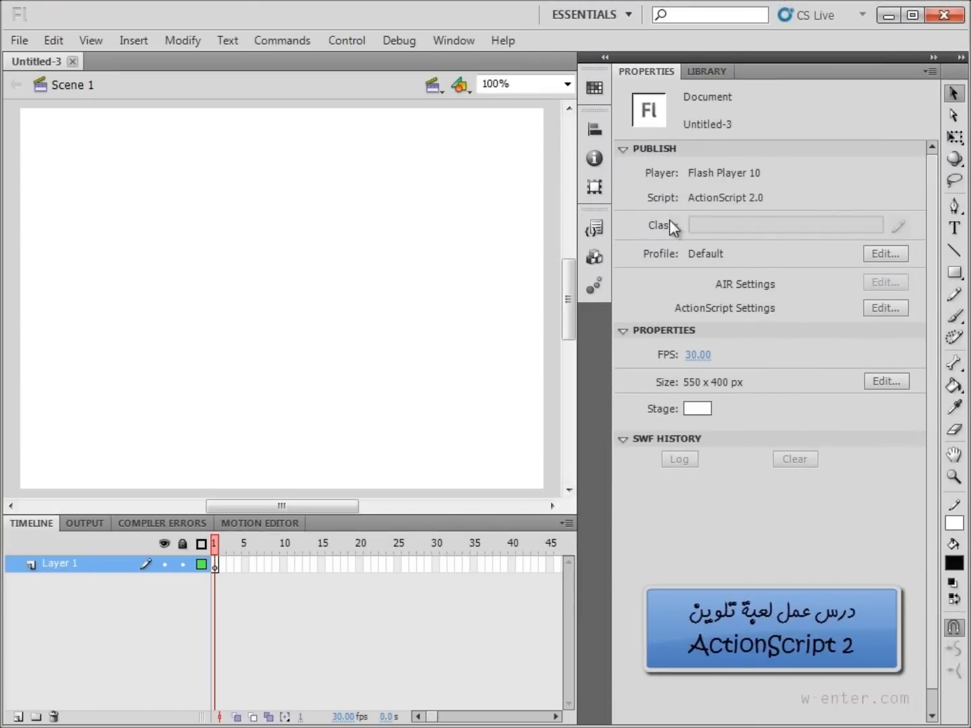
Draw a tall brown bar with no outline using the Rectangle tool.
click(960, 272)
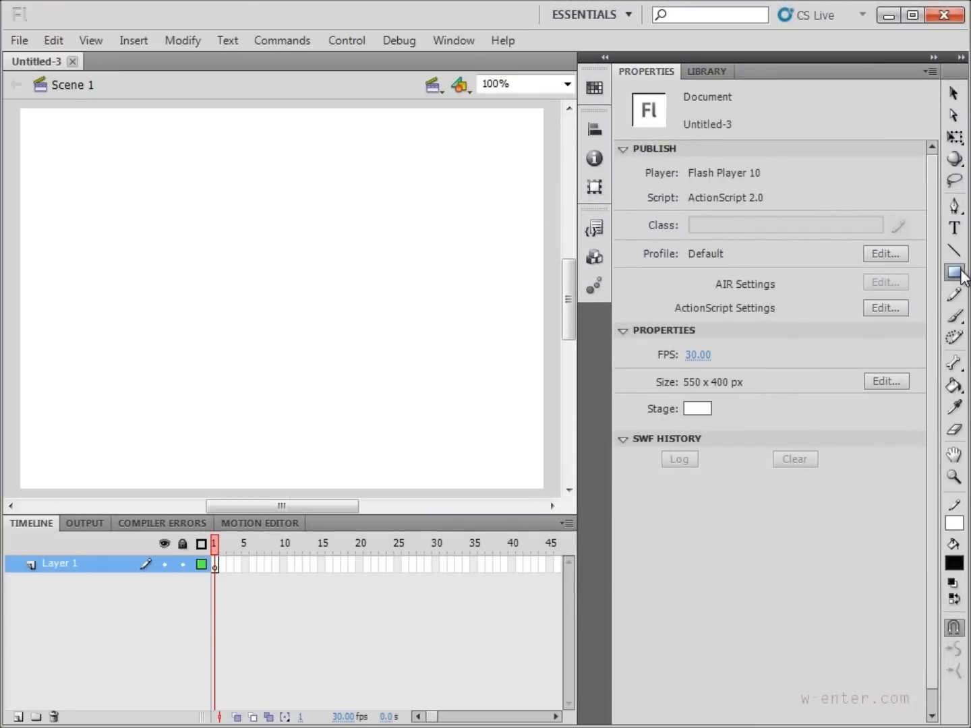
drag(963, 277, 943, 274)
click(926, 271)
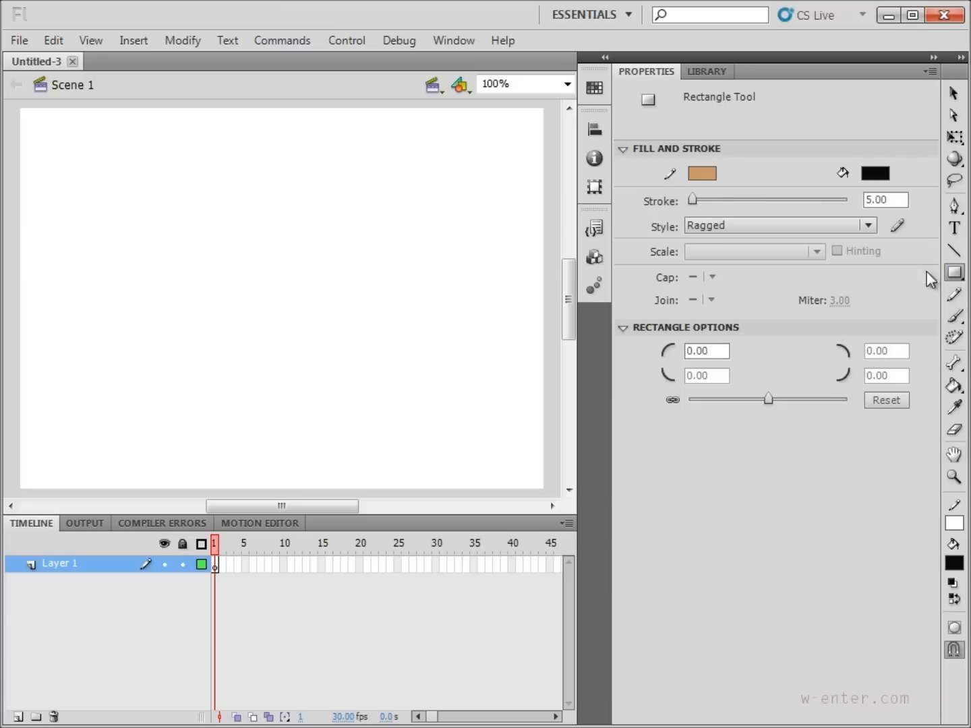
click(701, 174)
click(933, 191)
click(865, 174)
click(905, 209)
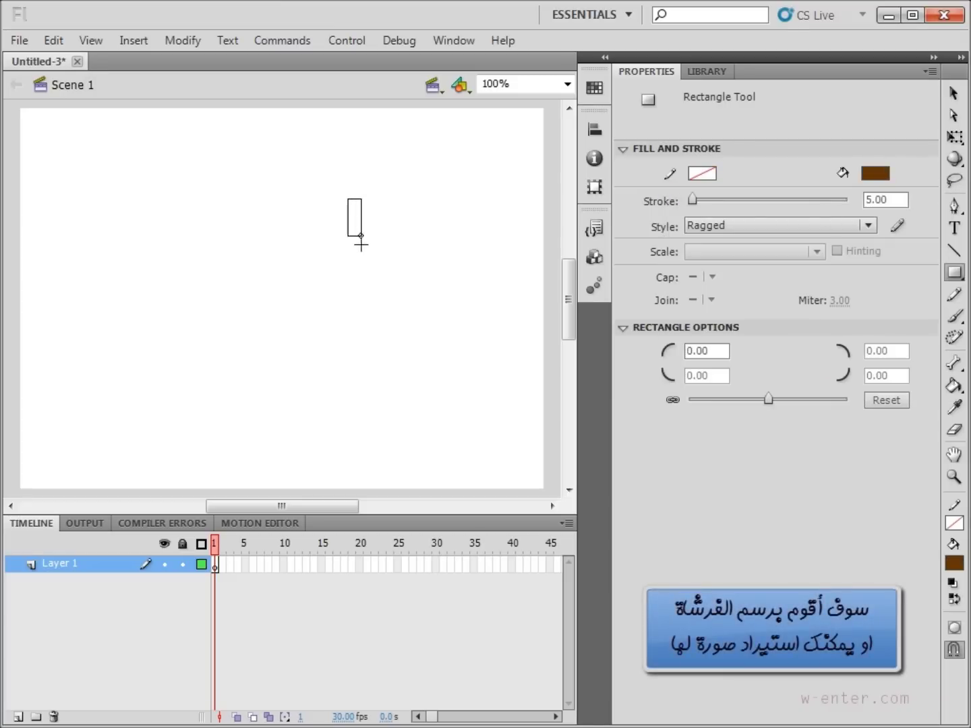
drag(361, 236, 364, 268)
Rotate the bar to tilt it and pull its top into a tapered point.
click(955, 136)
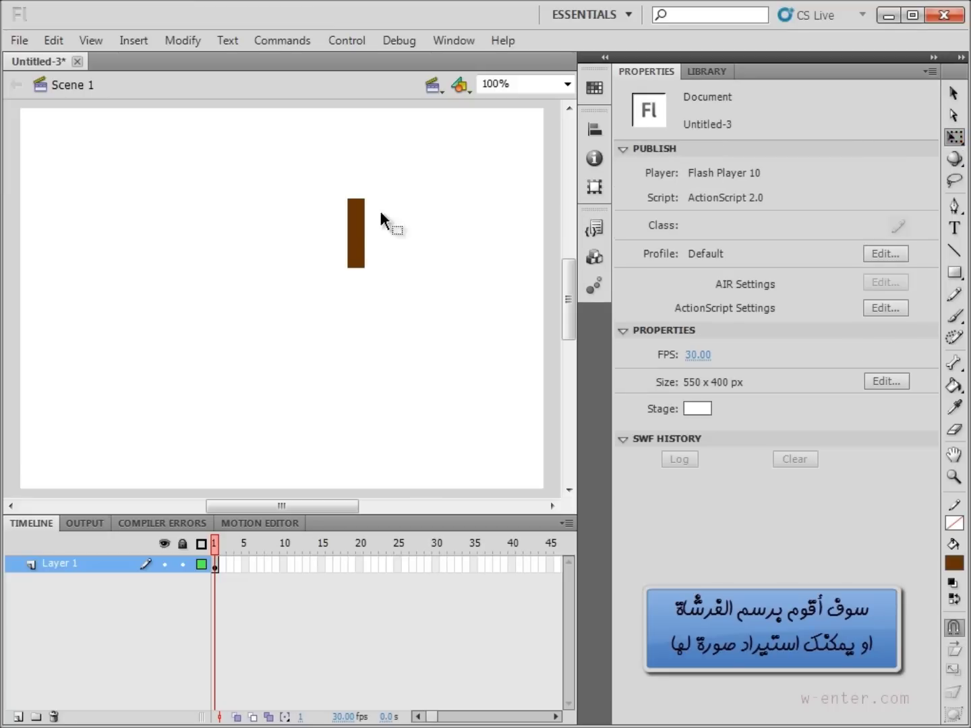
click(357, 233)
drag(381, 196, 390, 196)
key(v)
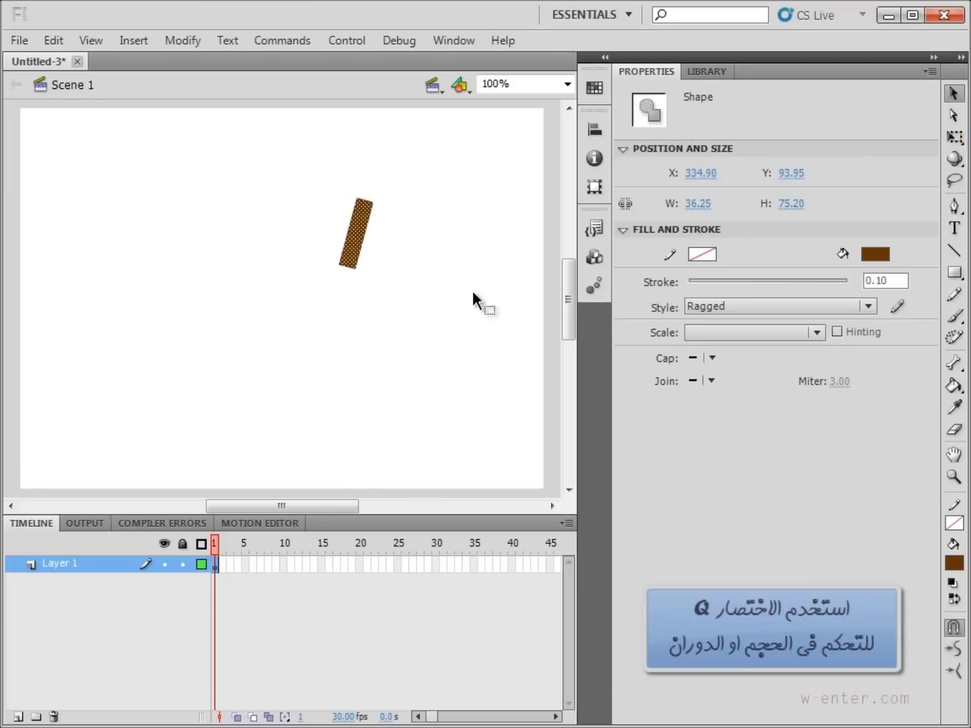
click(377, 269)
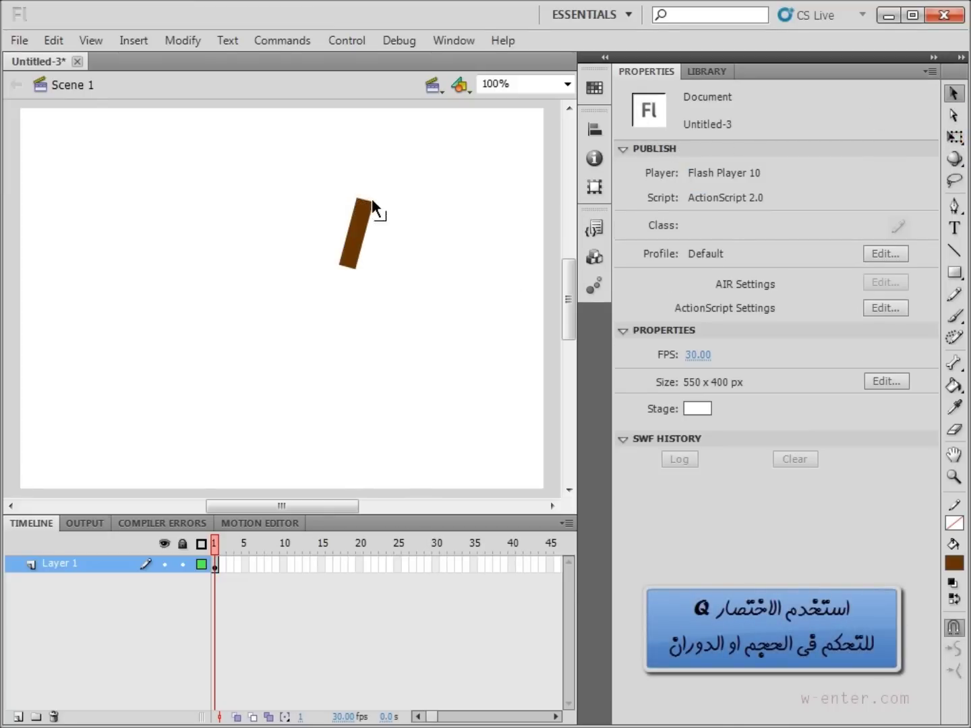
drag(373, 199, 365, 204)
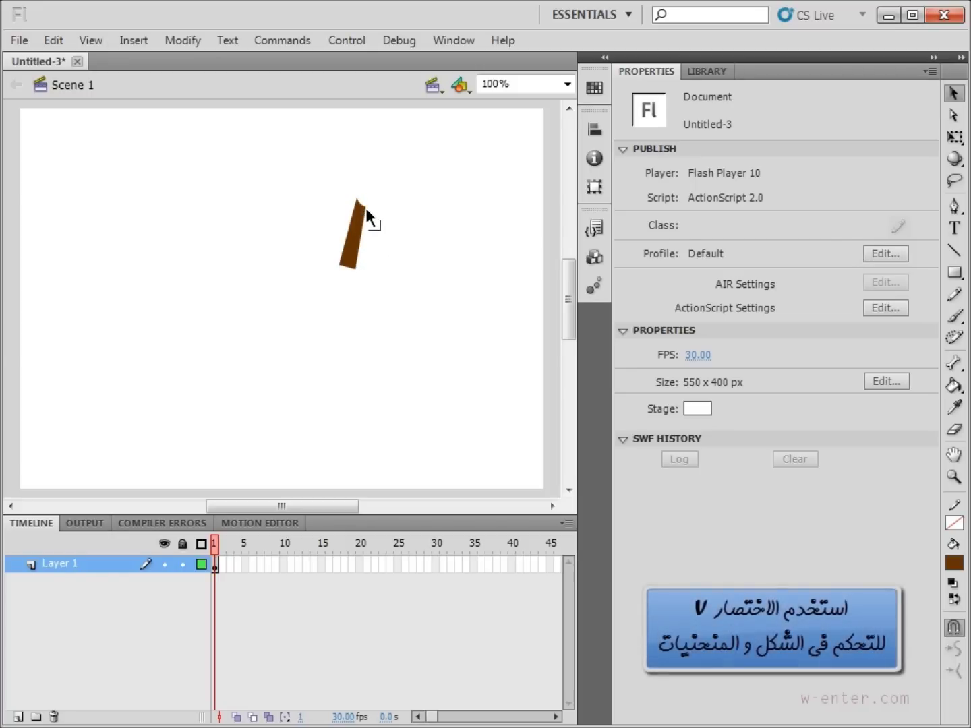
drag(364, 209, 362, 210)
Set the rectangle fill colour to blue-grey #666699.
drag(954, 270, 915, 269)
click(880, 173)
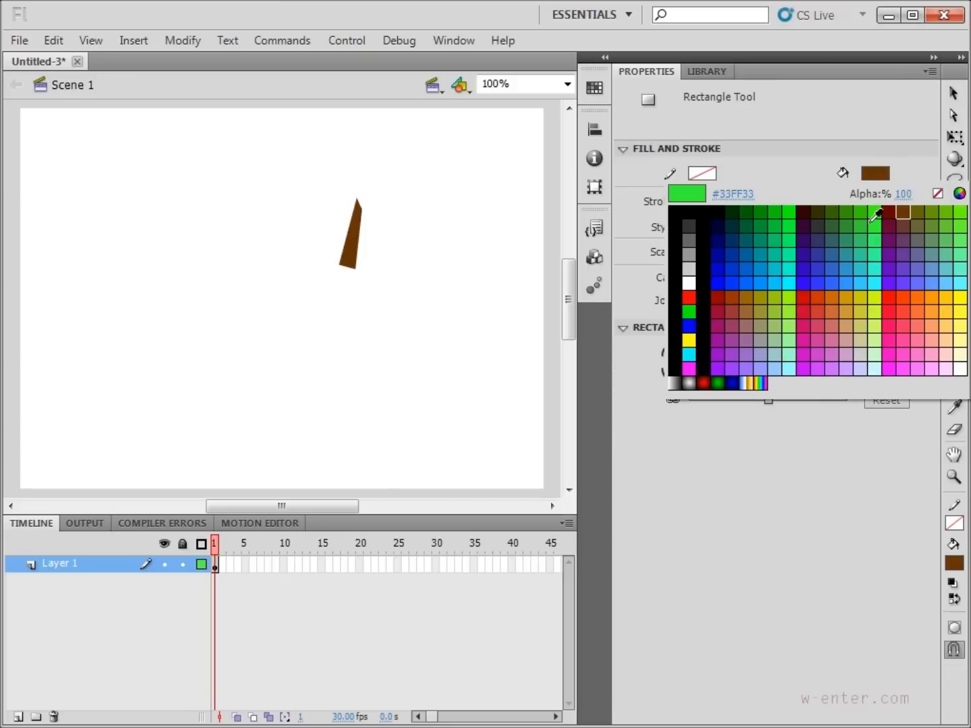
click(915, 248)
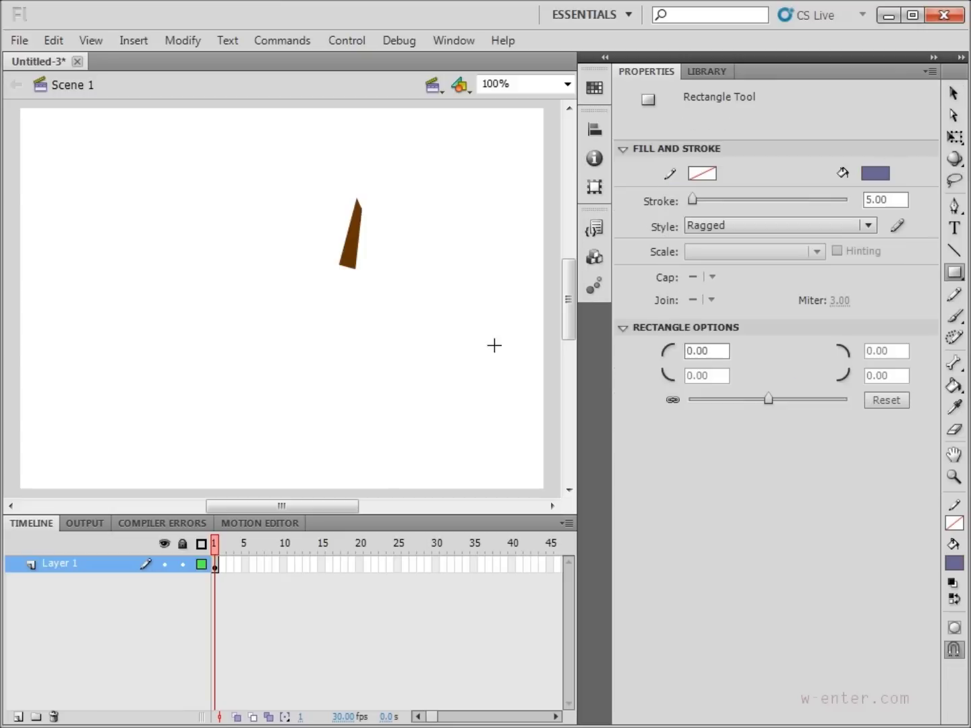
Zoom in on the handle and draw a blue-grey #666699 block beneath it.
key(m)
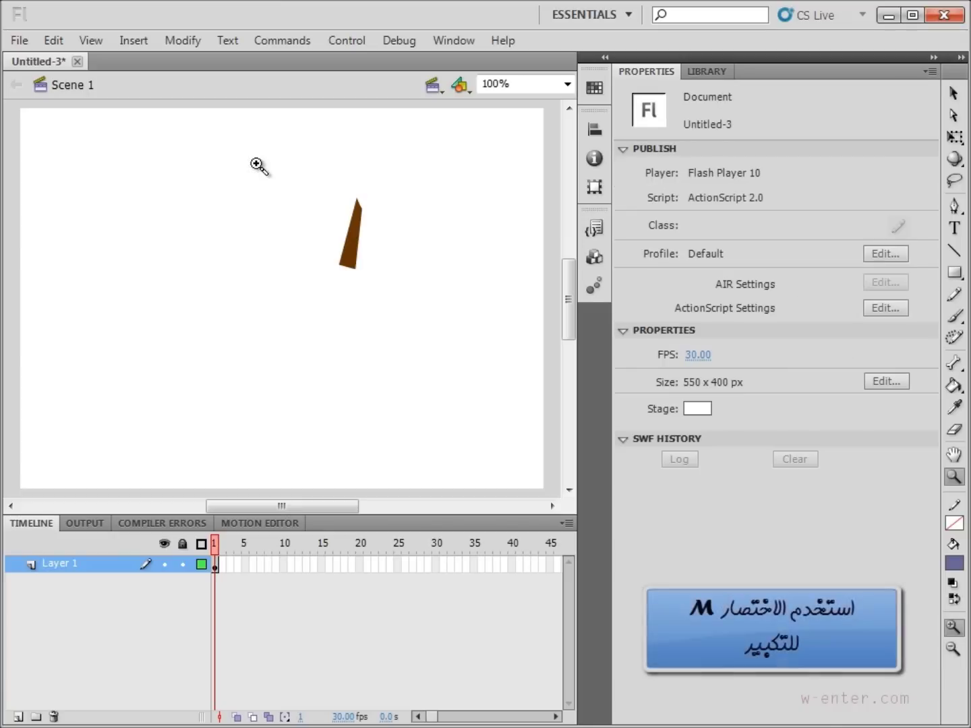
drag(224, 169, 434, 354)
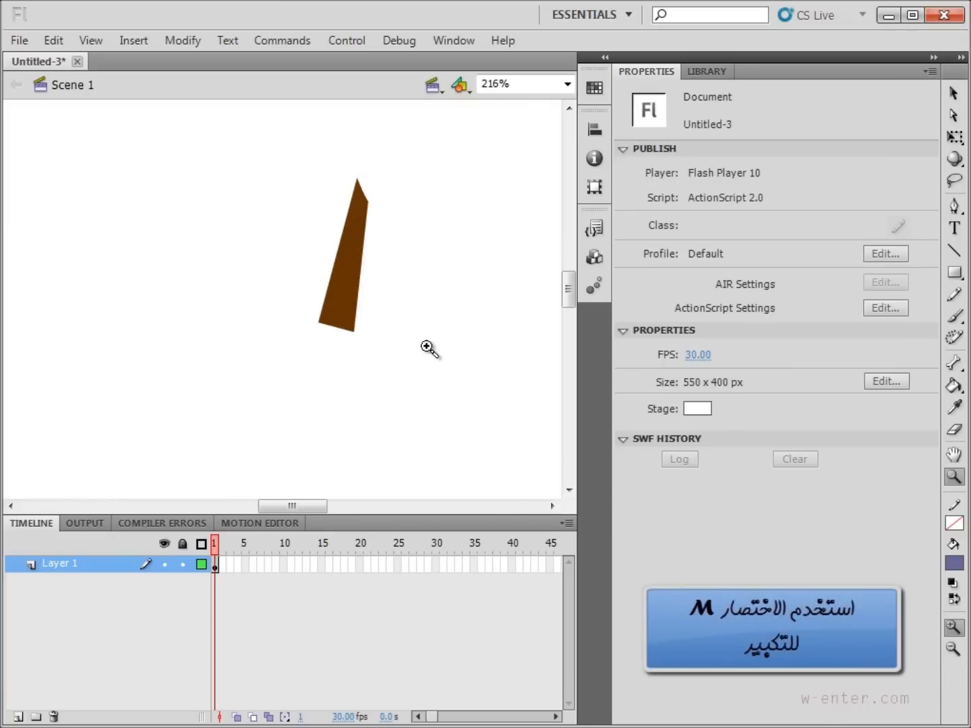
click(963, 273)
mouse_move(318, 322)
mouse_down()
mouse_move(359, 406)
mouse_move(351, 345)
mouse_up()
Curve the block's edges into a rounded bristle tip and select the whole paintbrush.
key(v)
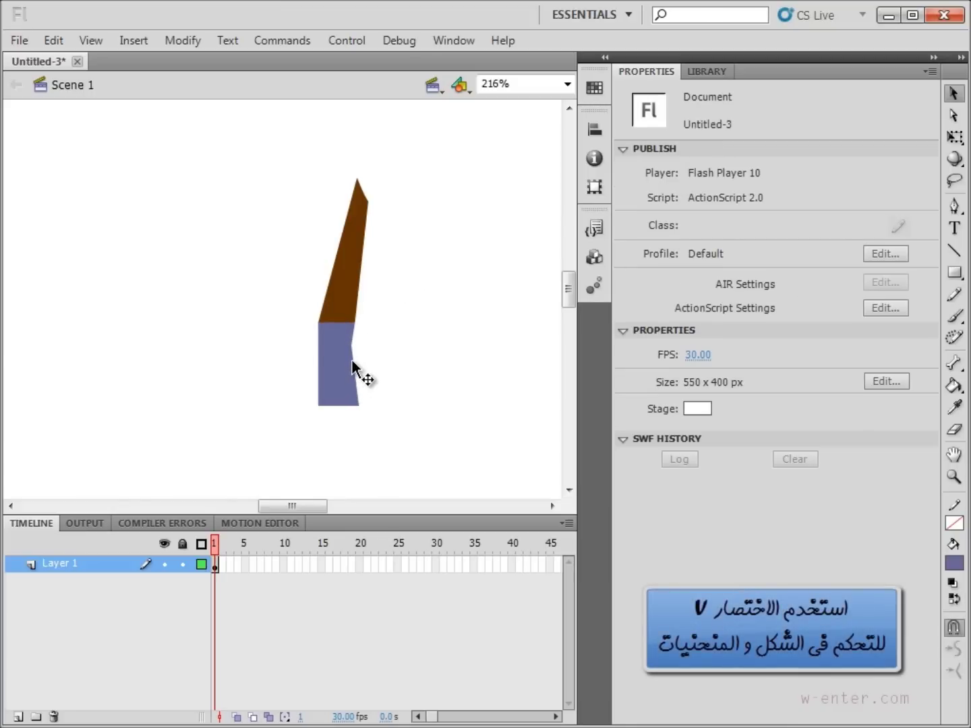
drag(350, 346, 364, 359)
drag(349, 405, 340, 417)
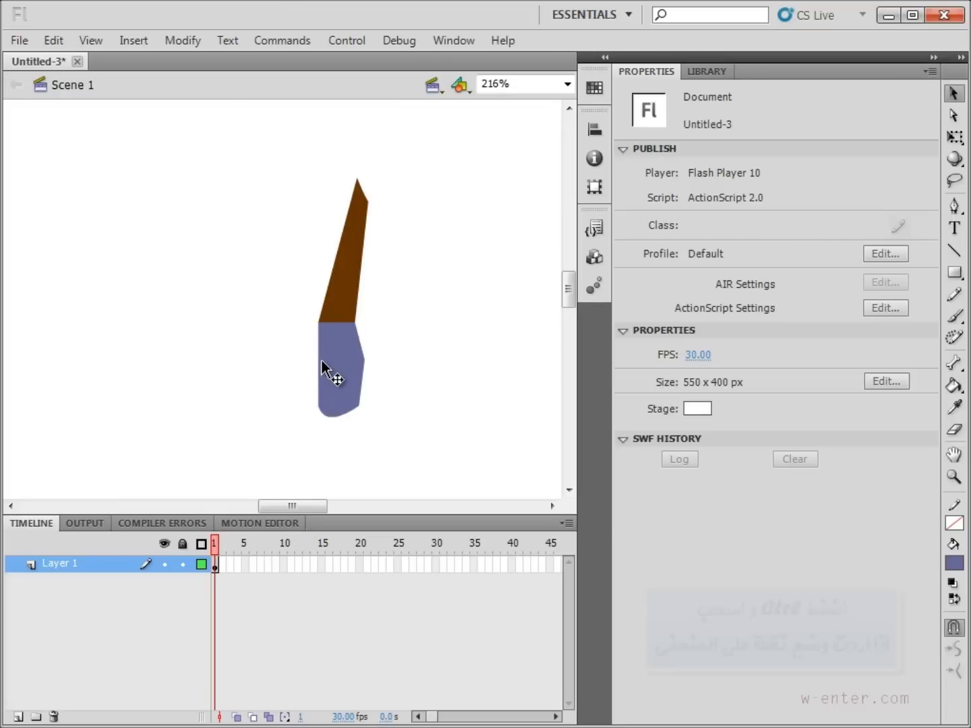
drag(318, 362, 295, 375)
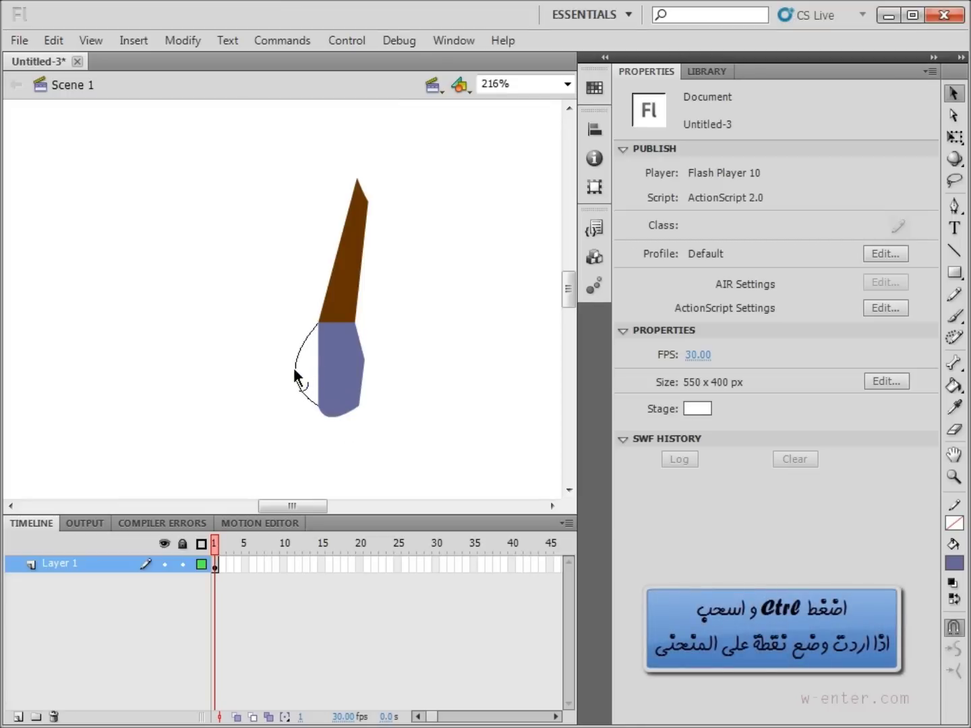
drag(319, 406, 306, 411)
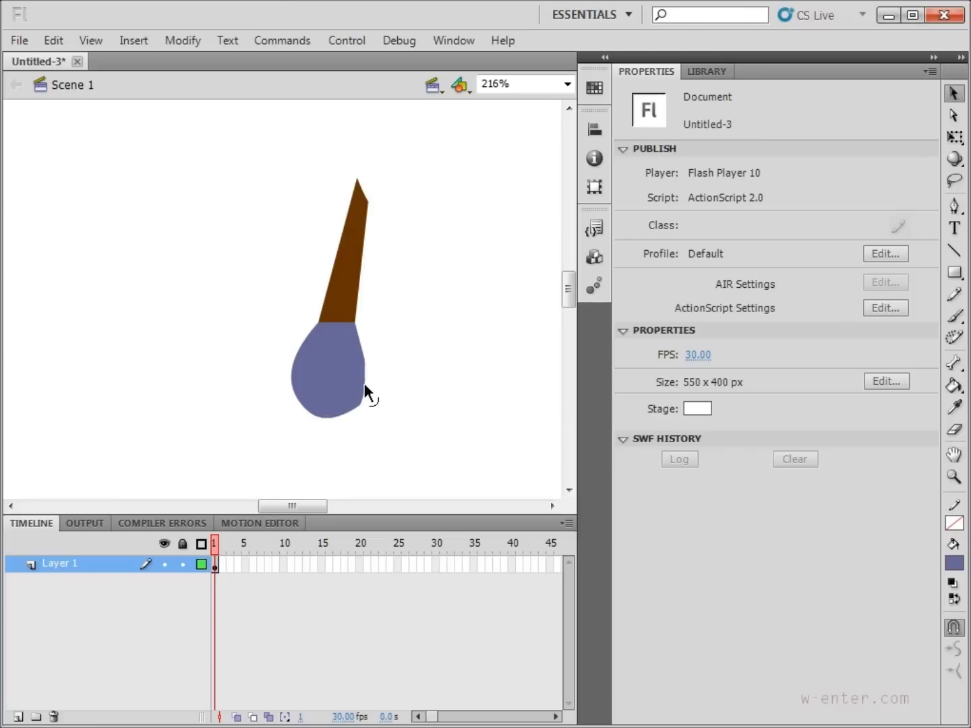
drag(363, 359, 356, 364)
drag(141, 119, 436, 440)
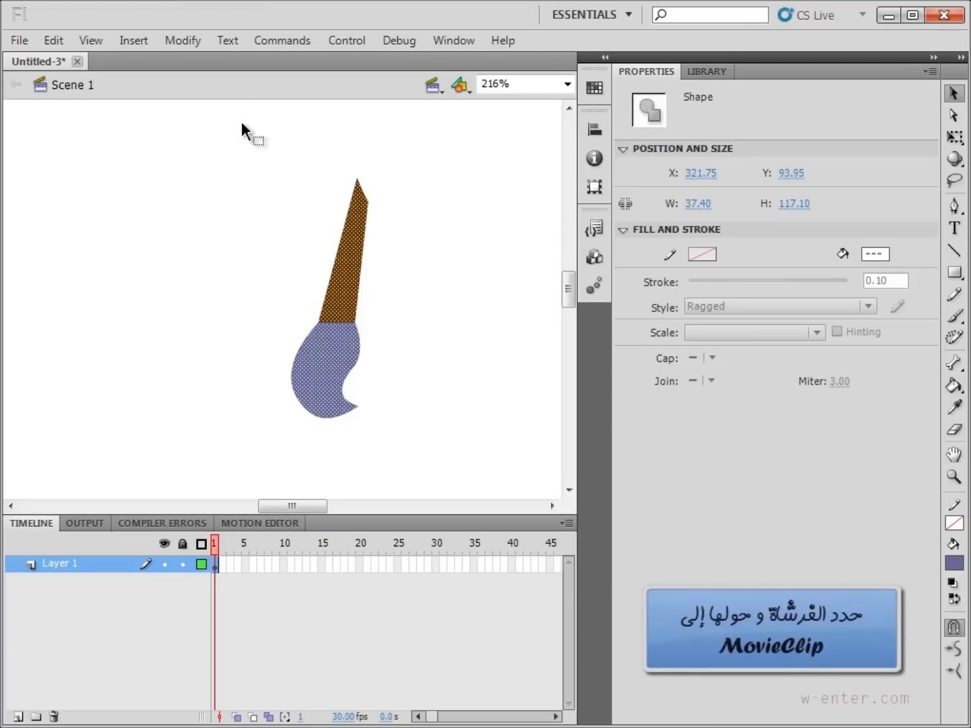
click(184, 40)
Convert the paintbrush into a movie clip symbol named brush.
click(210, 91)
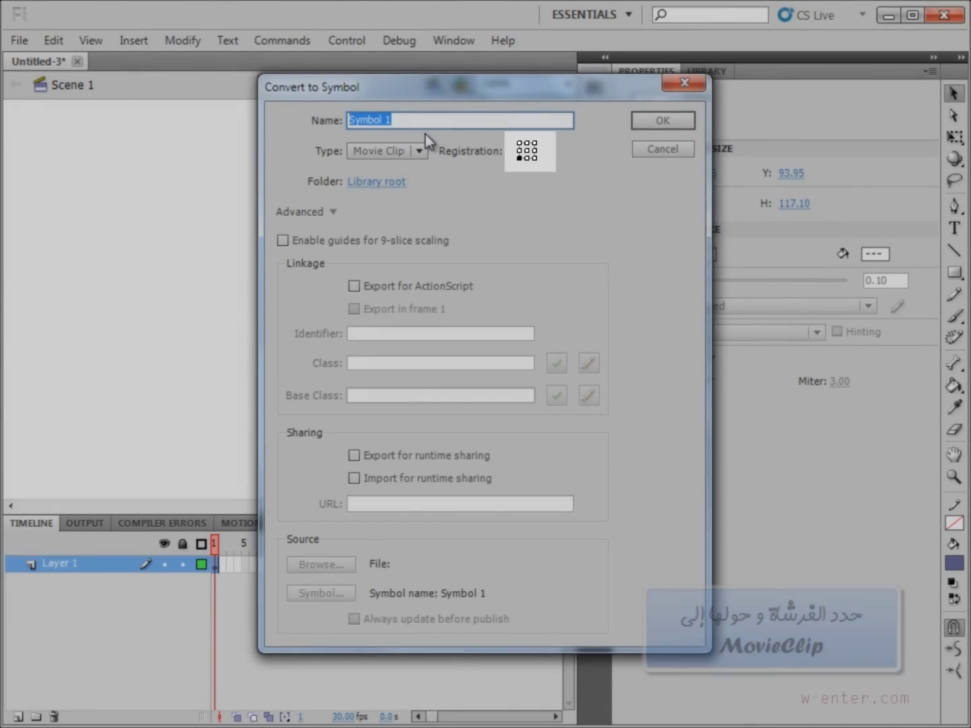
text(br)
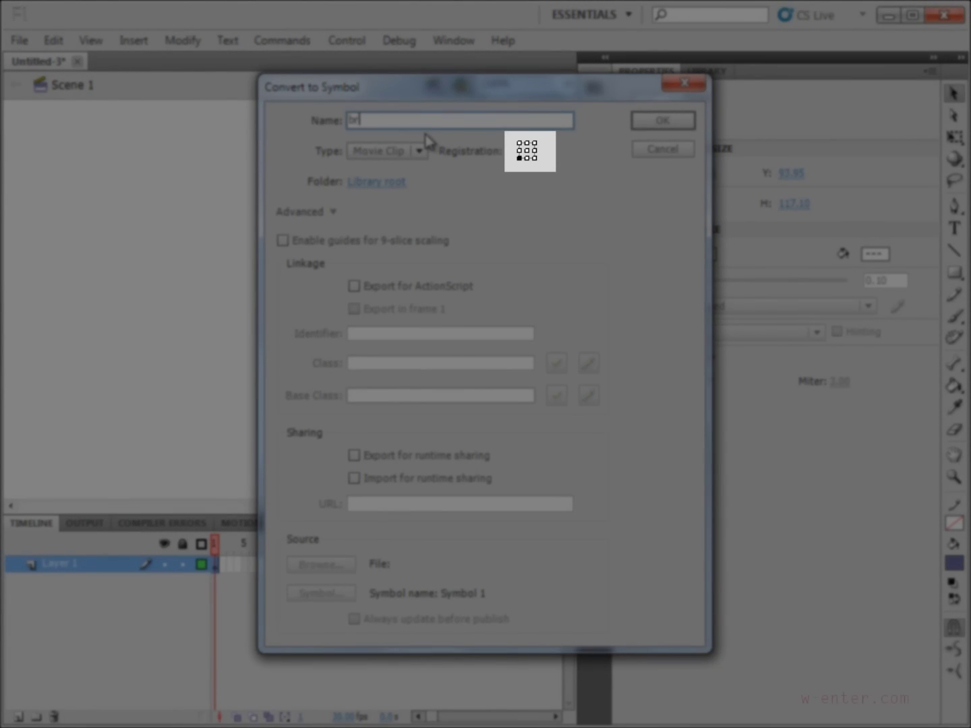
text(ush)
key(Return)
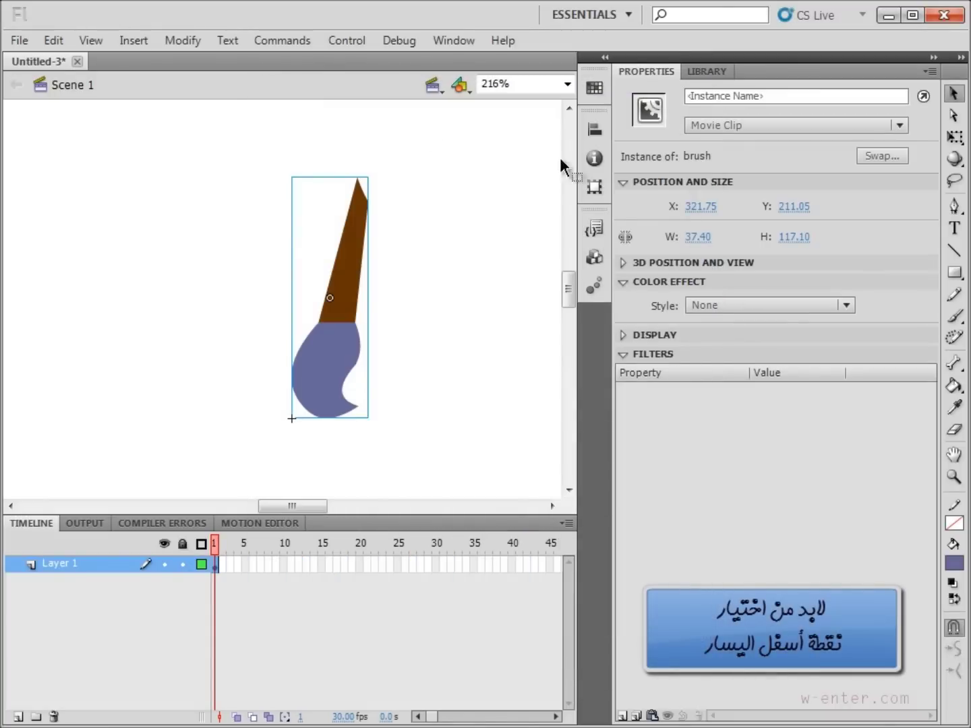
Inside the brush symbol, convert the bristle tip into a movie clip named brushColor.
double_click(338, 349)
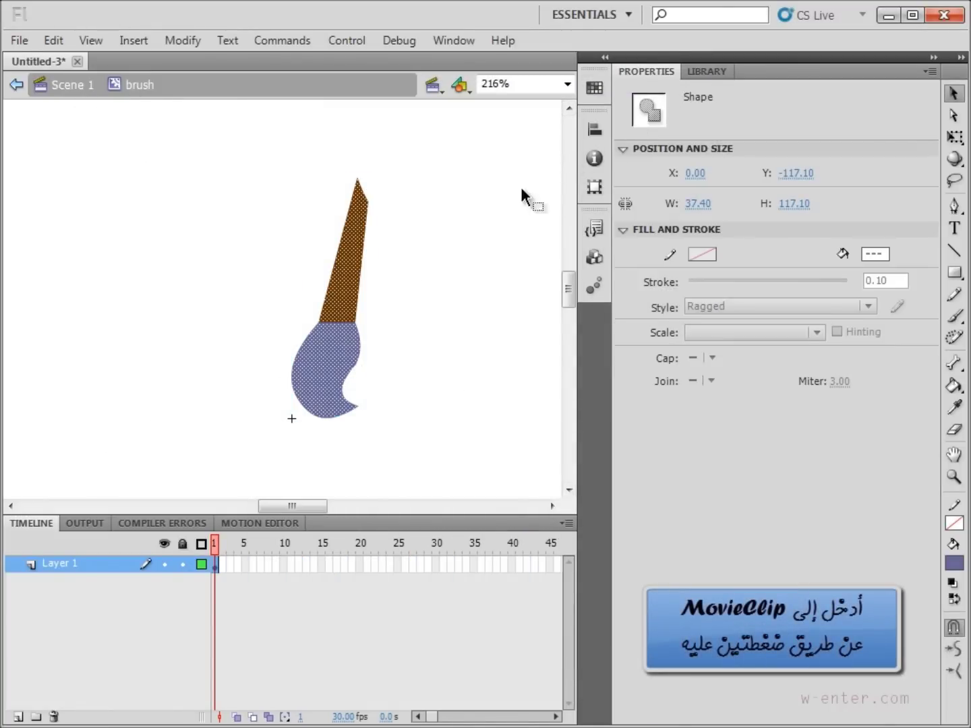
click(321, 379)
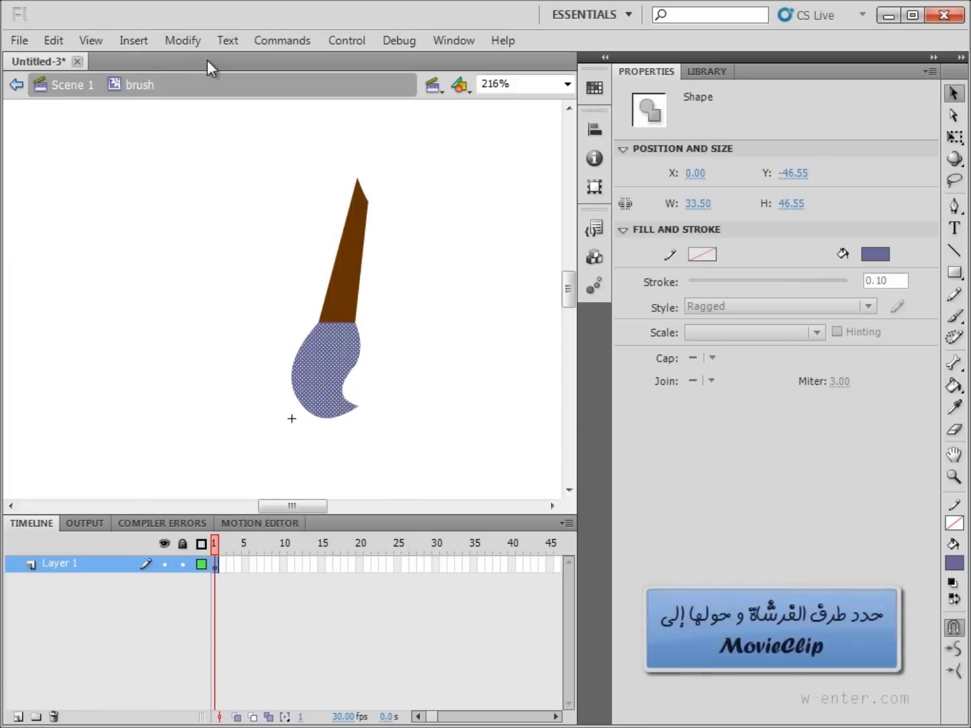
click(183, 41)
click(213, 93)
text(brushColor)
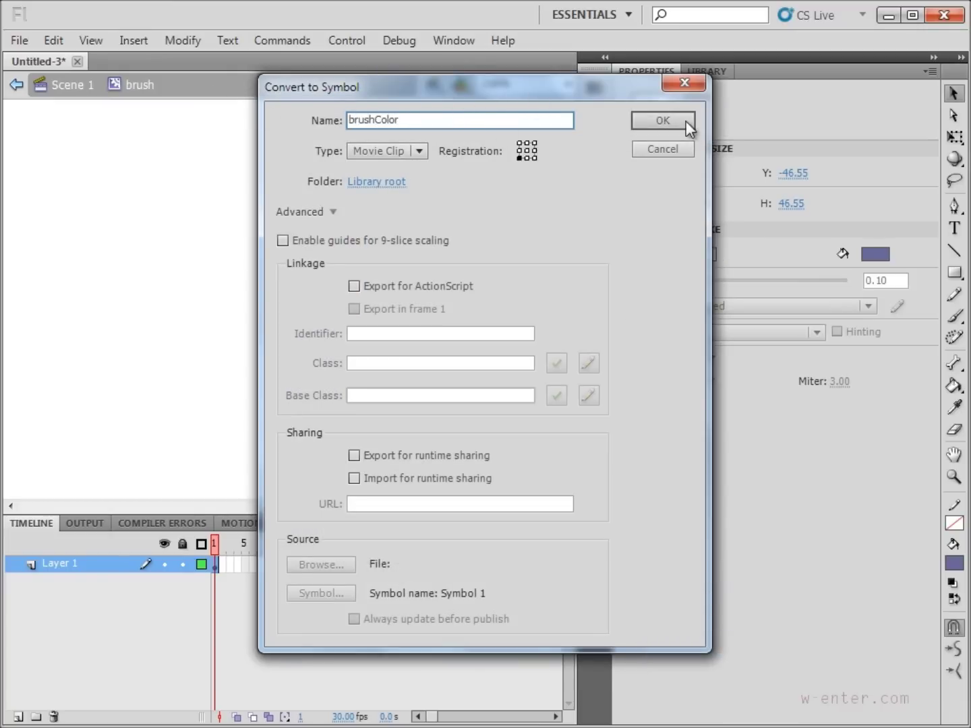
click(686, 121)
Give the bristle tip instance the name brushColor and return to Scene 1.
click(744, 90)
text(brushC)
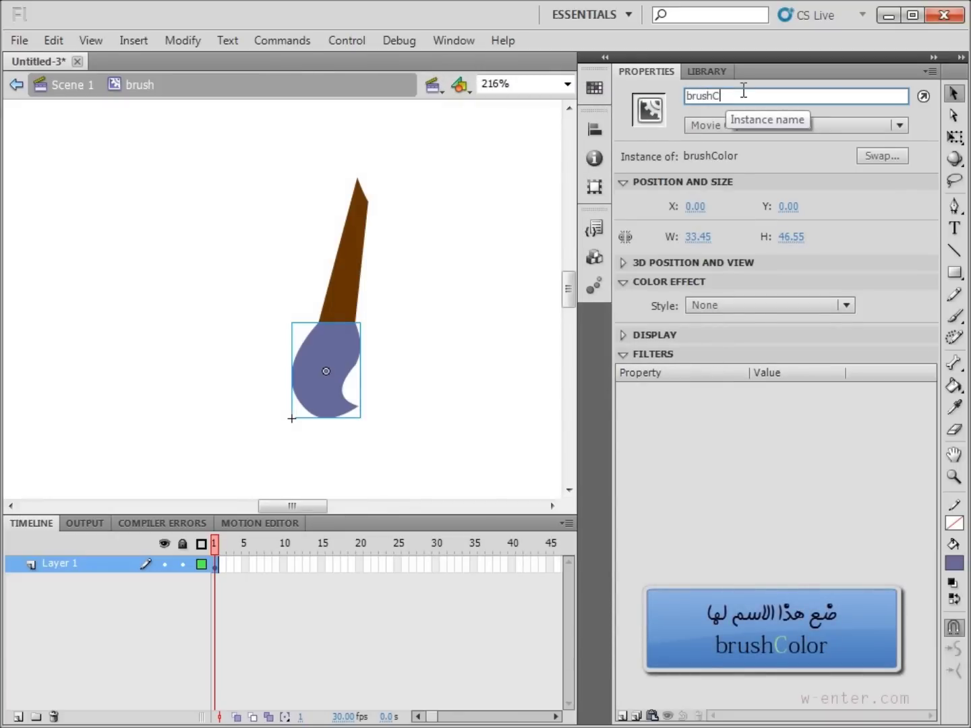
text(olor)
key(Return)
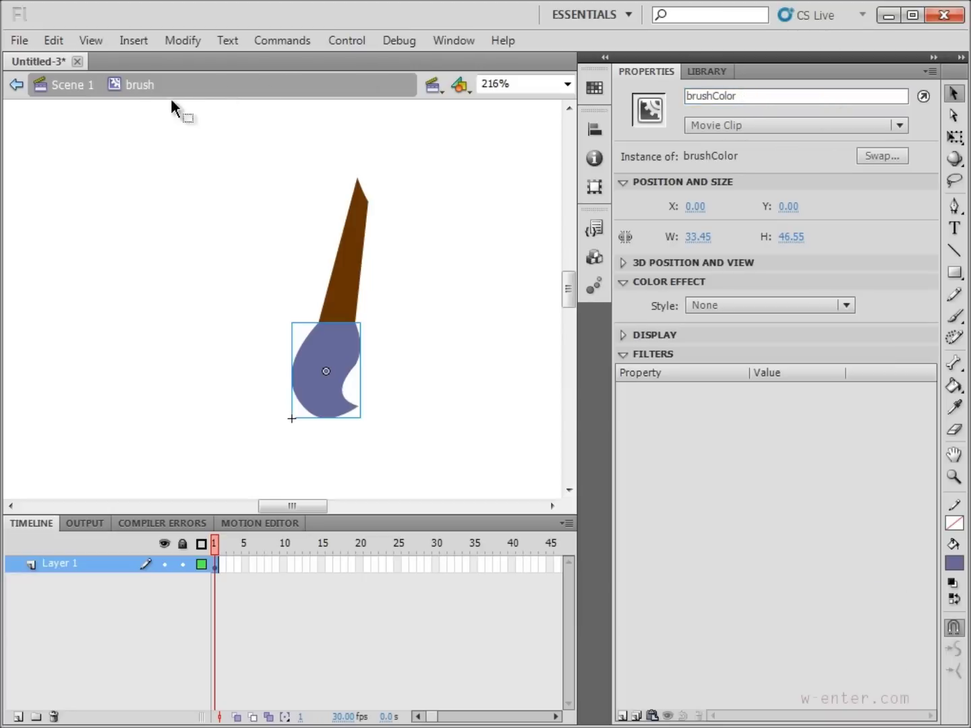
click(75, 89)
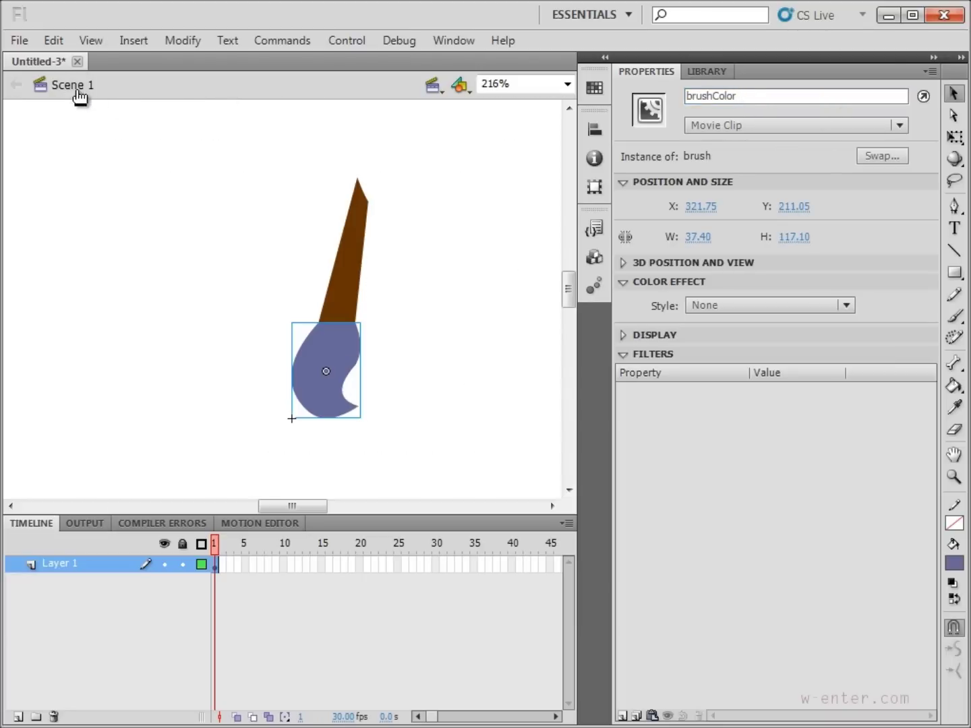
In the library, set the brush symbol to export for ActionScript with identifier brush.
click(708, 71)
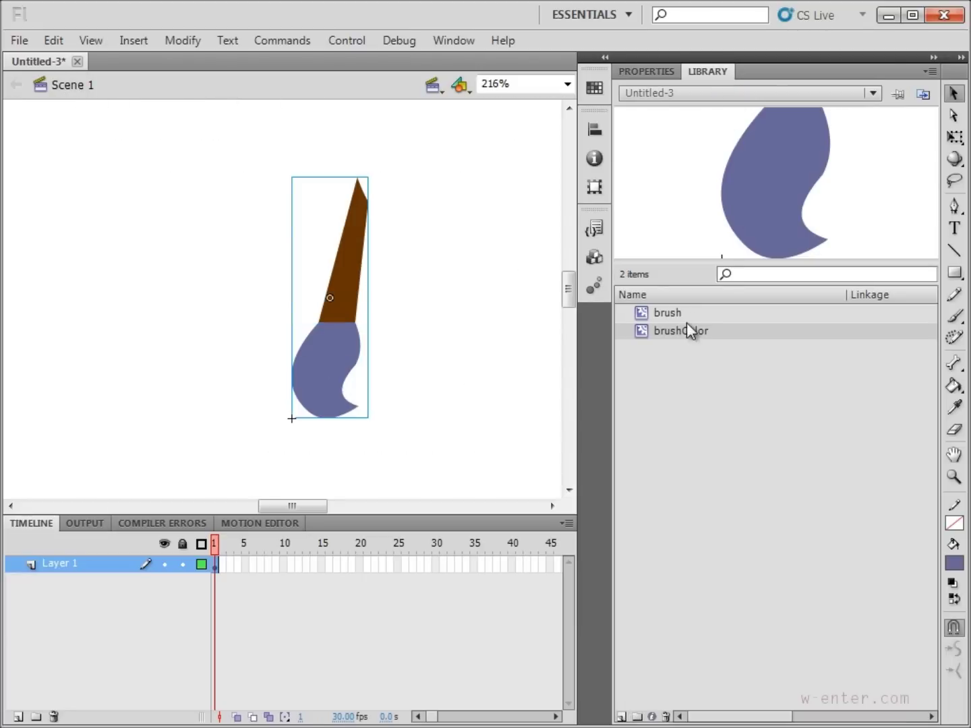
click(672, 316)
right_click(672, 316)
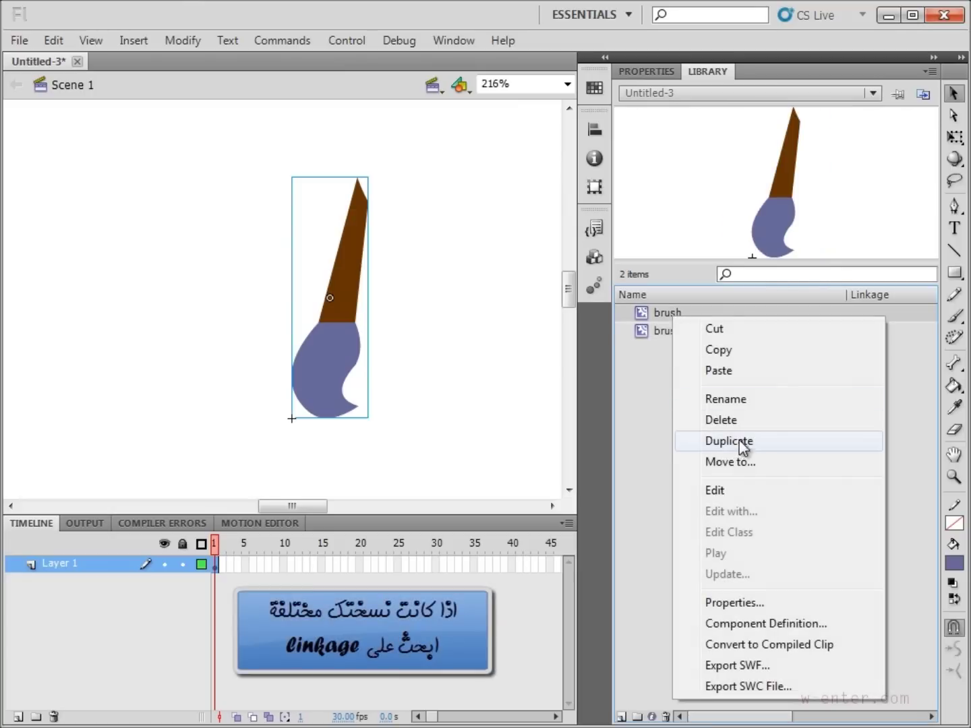
click(731, 600)
click(298, 211)
click(299, 211)
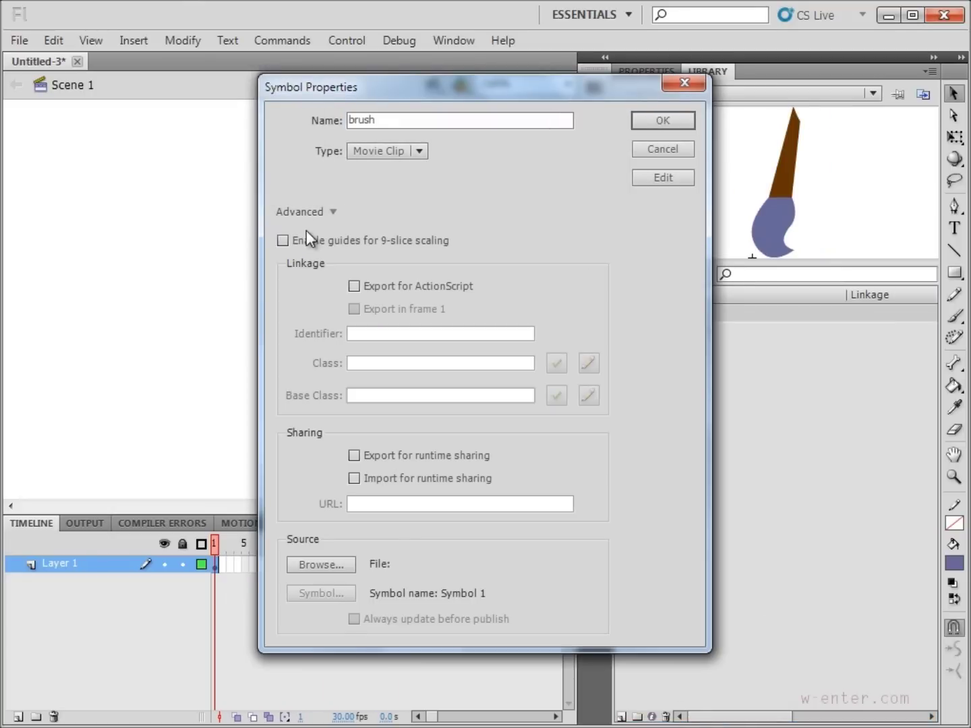
click(365, 287)
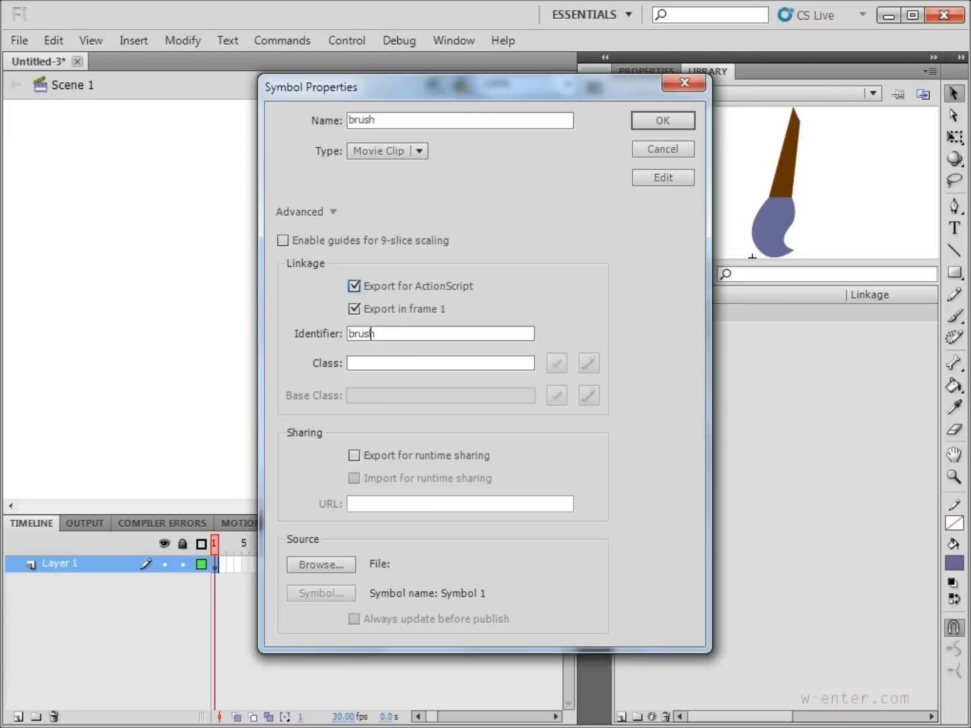
double_click(378, 333)
text(brush)
click(656, 122)
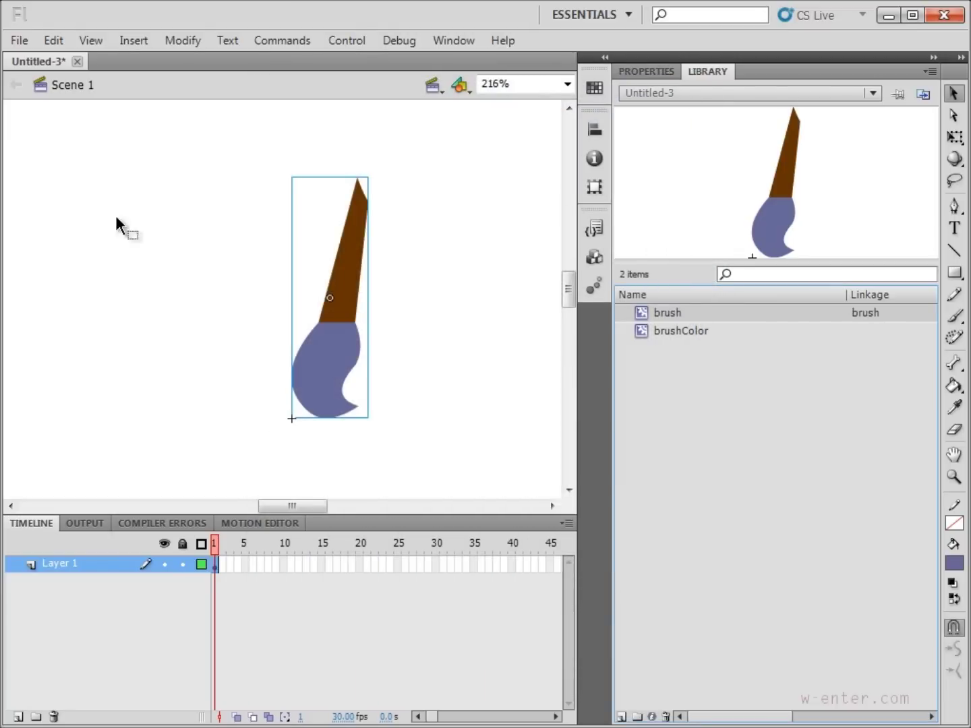
Rename Layer 1 to brush.
click(54, 559)
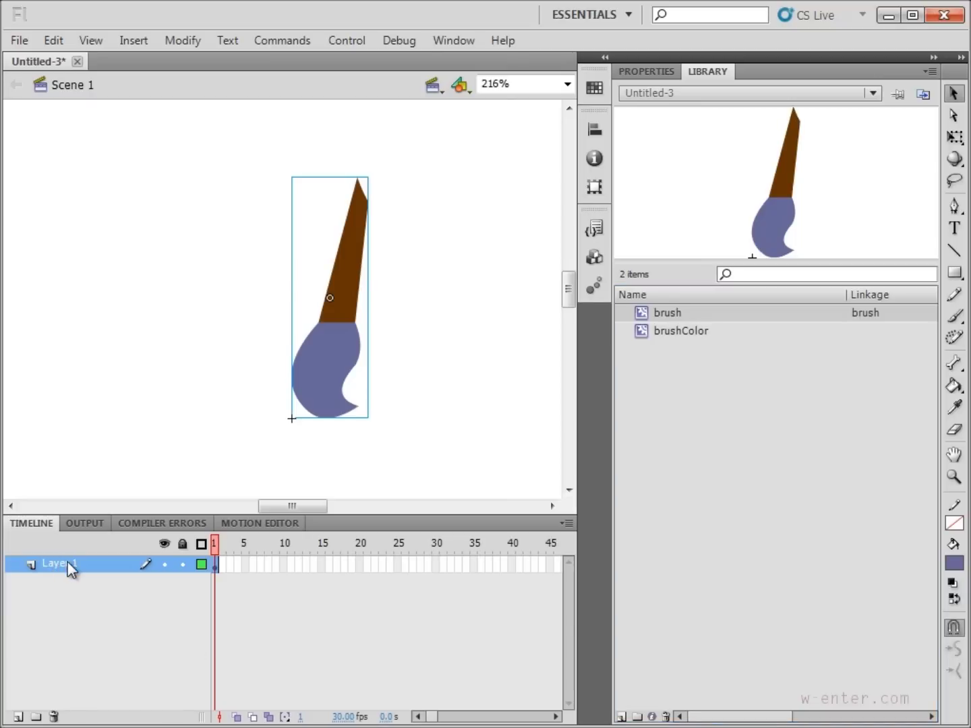
double_click(68, 565)
text(brush)
key(Return)
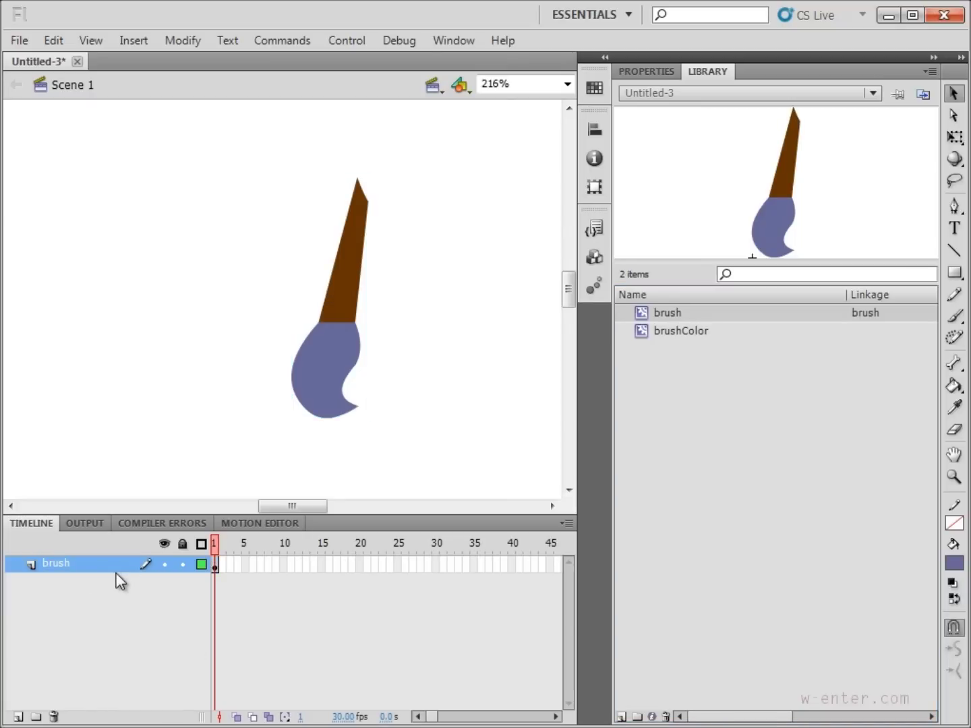
Add a layer named as above brush and open its first frame's Actions panel.
click(18, 716)
double_click(54, 563)
text(as)
key(Return)
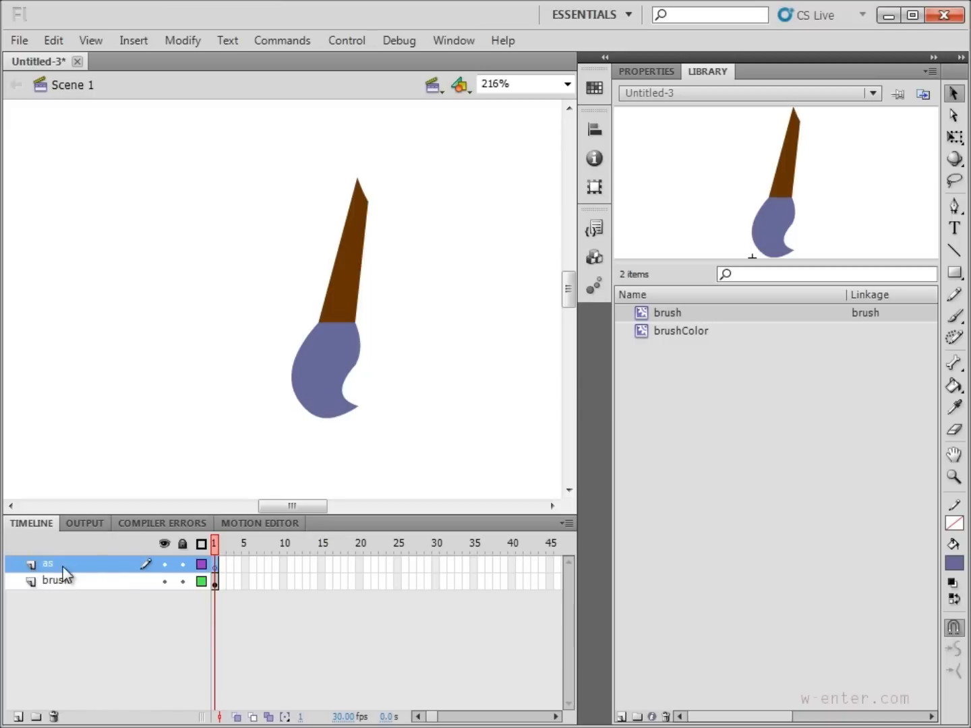
drag(214, 582, 216, 572)
key(F9)
drag(147, 135, 261, 135)
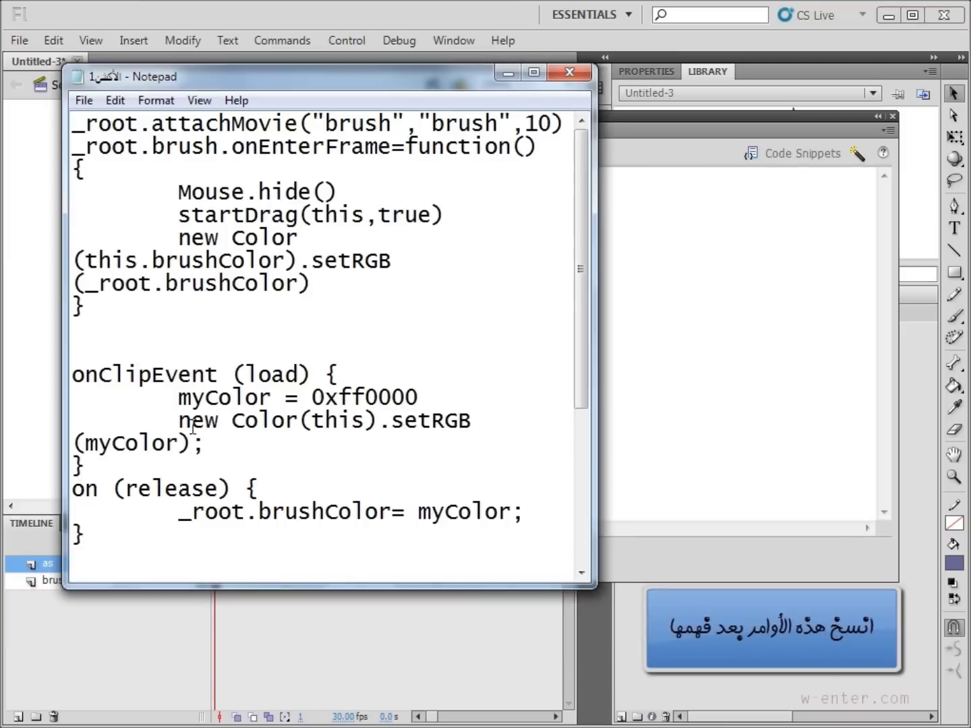
Copy the attachMovie/onEnterFrame code block from Notepad and return to Flash's Actions panel.
drag(112, 312, 8, 131)
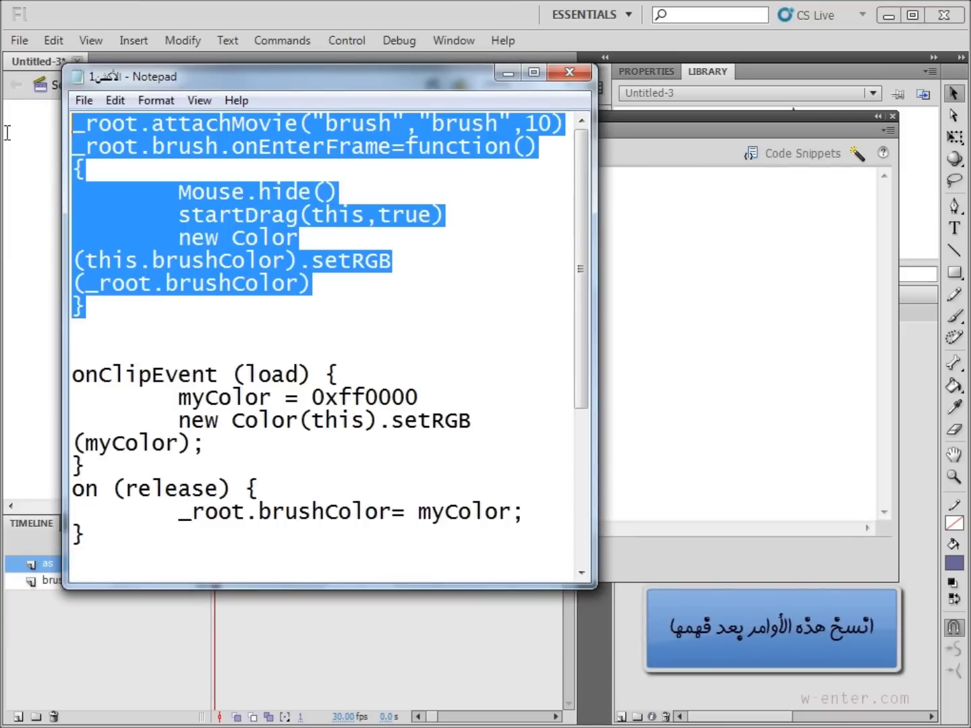
right_click(110, 201)
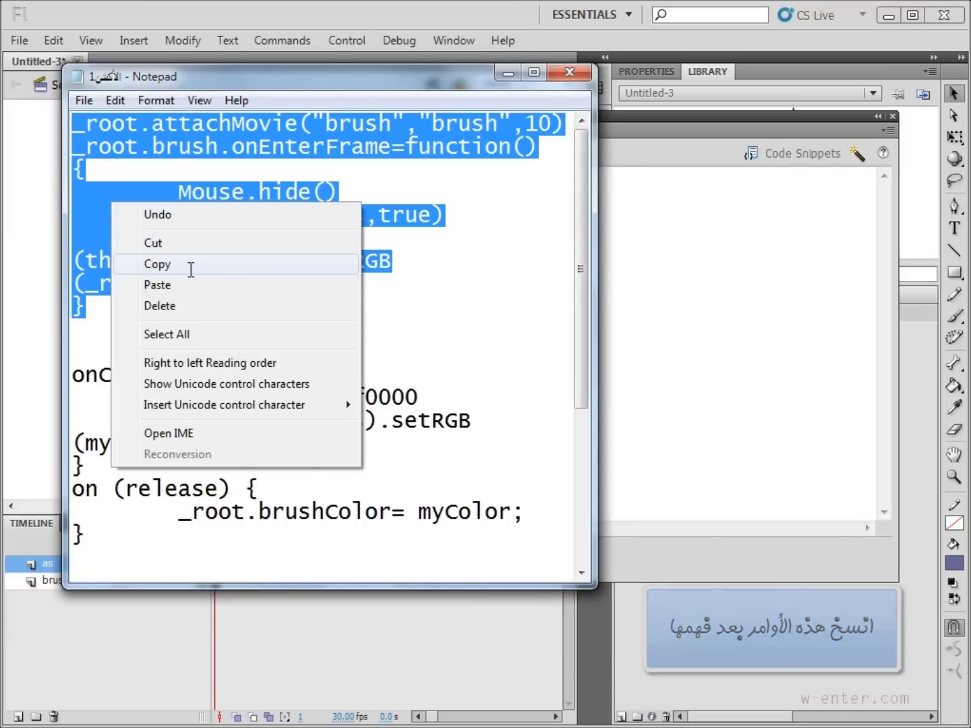
click(191, 267)
click(629, 228)
right_click(481, 217)
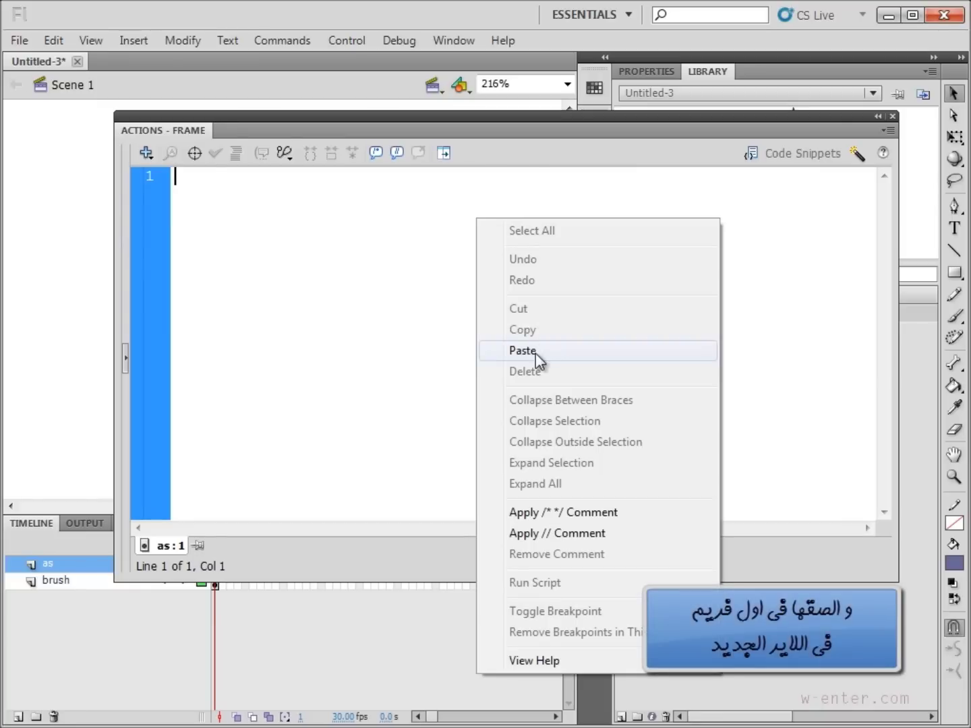
Paste the brush code into the as frame and test the movie in the player.
click(536, 352)
click(877, 116)
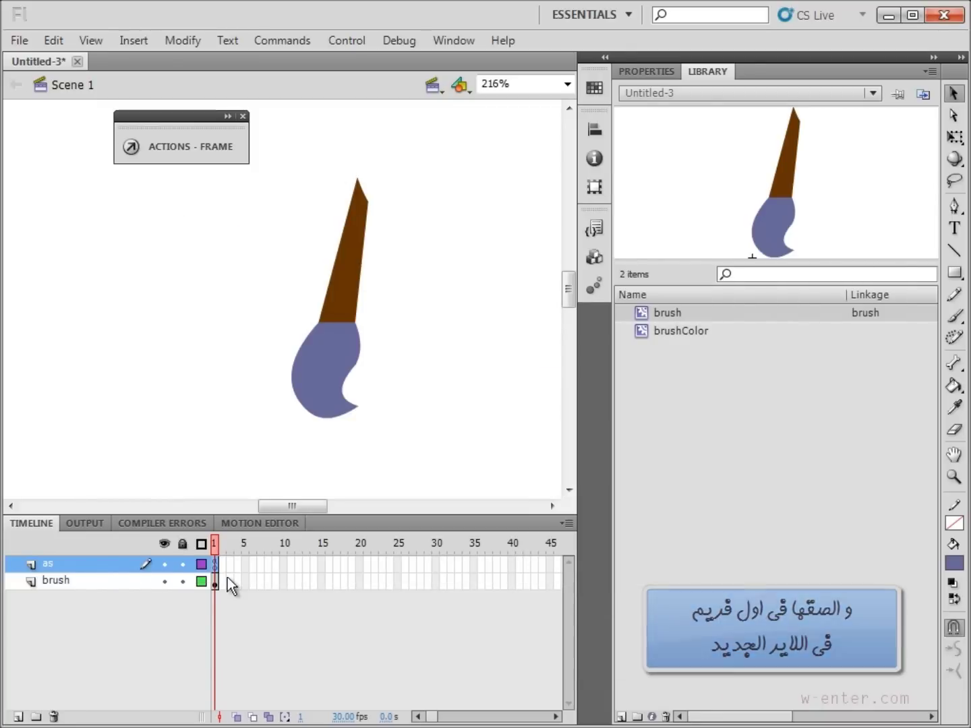
click(352, 42)
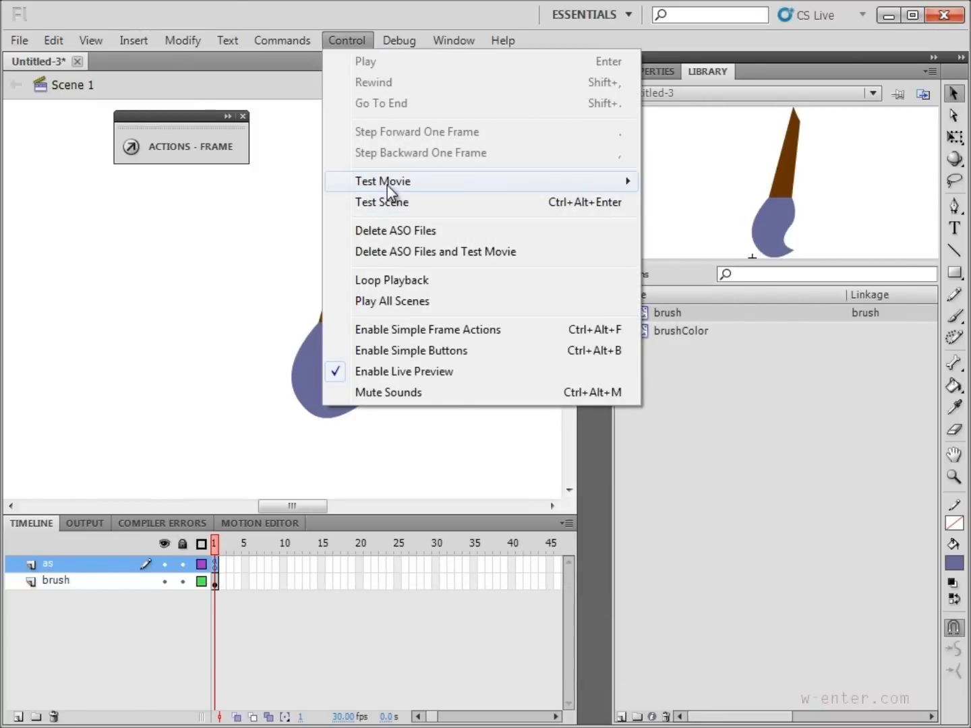
mouse_move(470, 181)
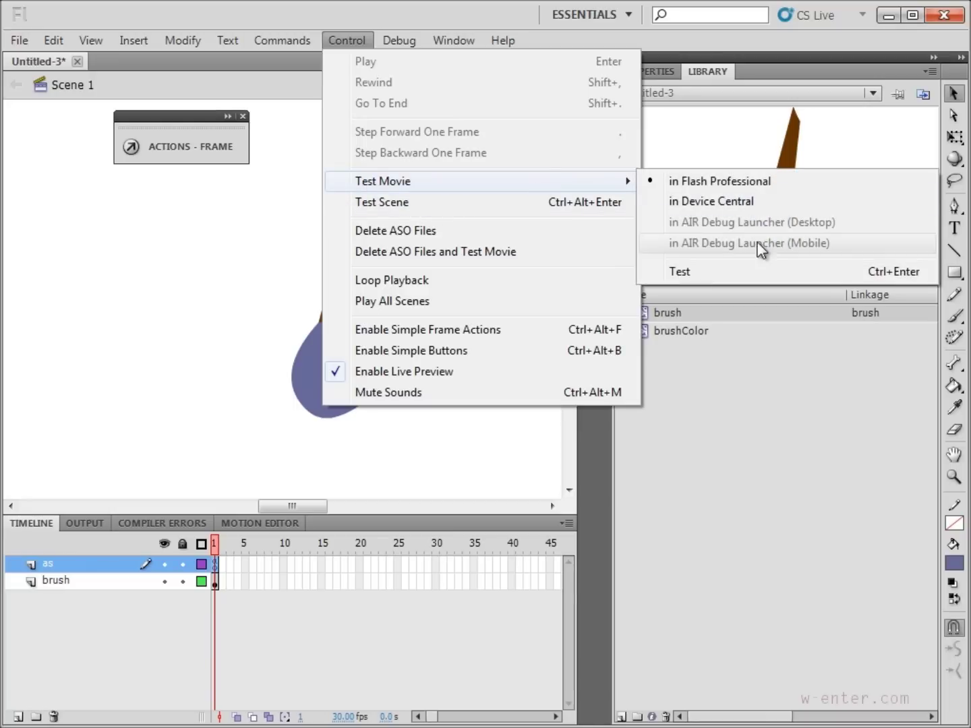
click(732, 272)
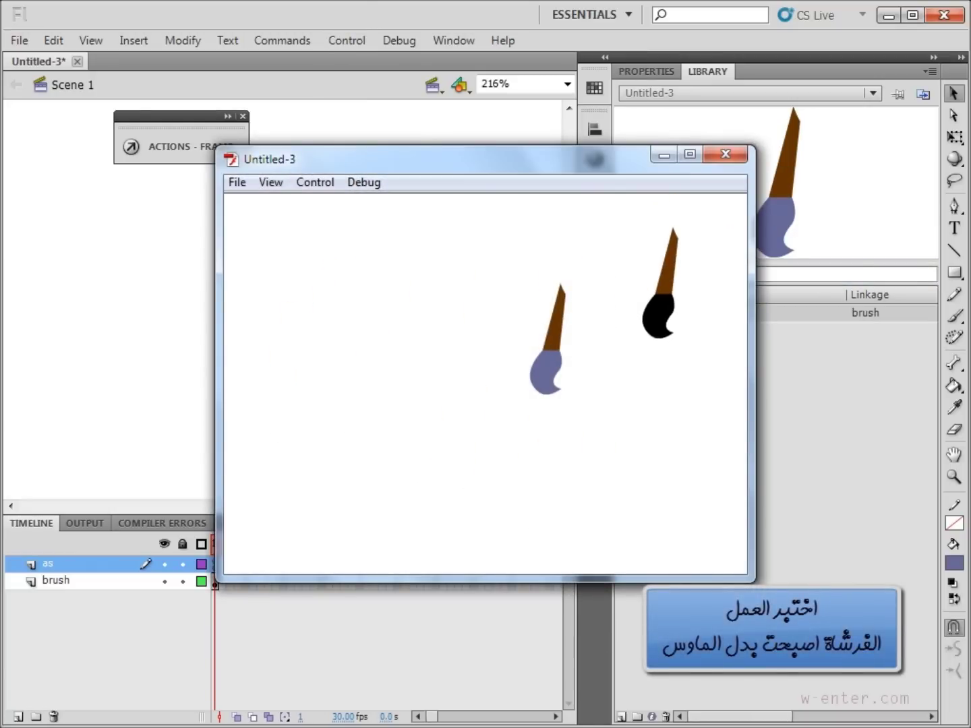
click(725, 154)
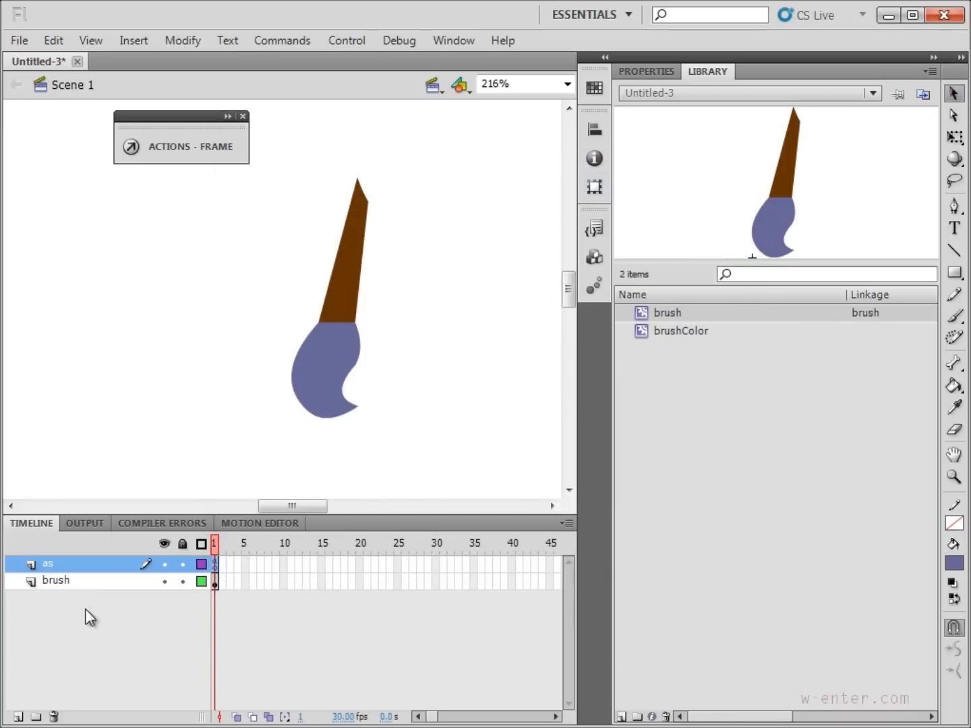
Delete the brush layer and retest the movie with Ctrl+Enter.
click(67, 580)
click(56, 717)
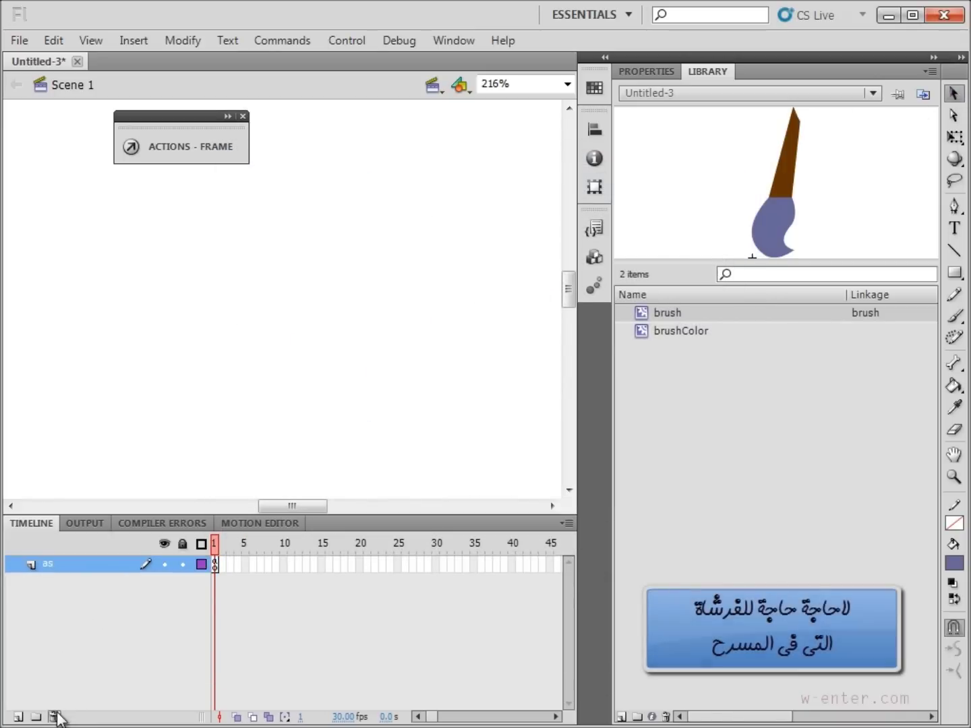
key(ctrl+Return)
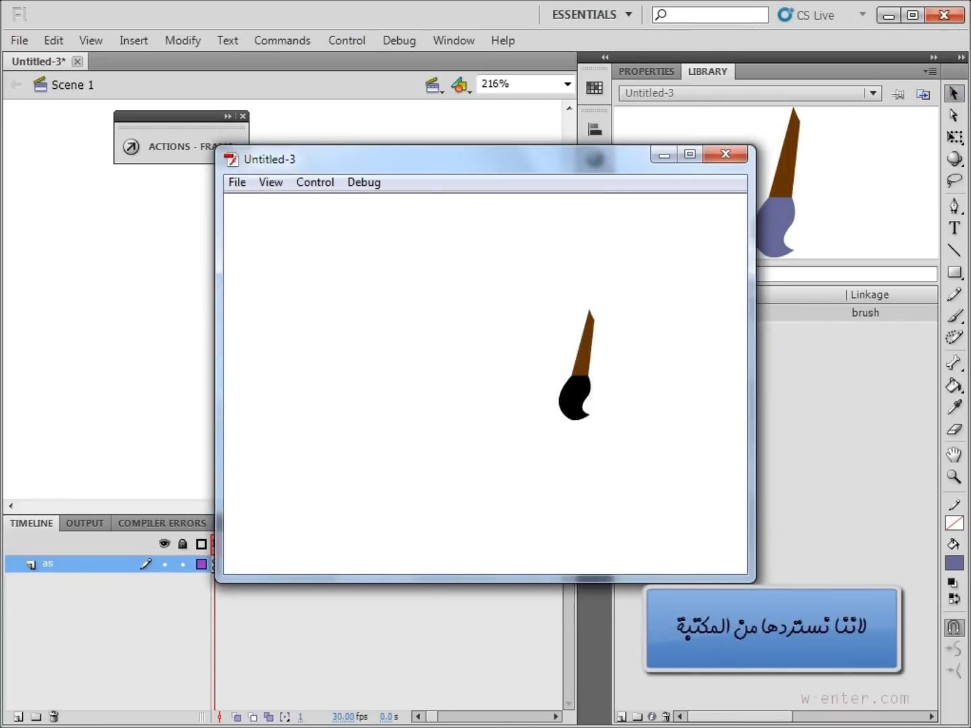
click(726, 154)
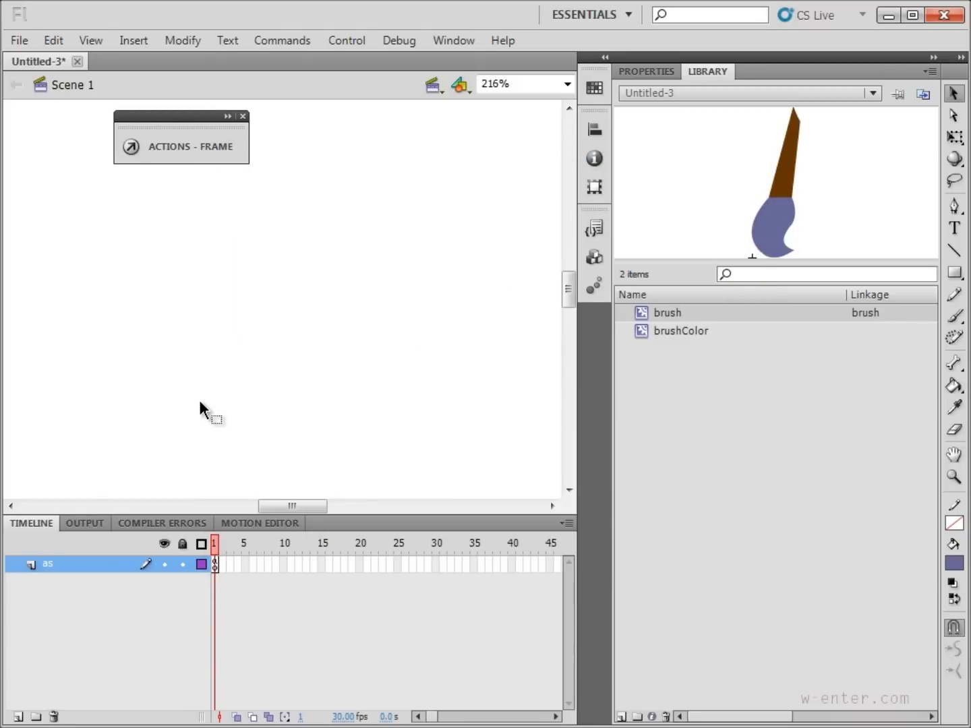
Add a new layer named colors and fit the stage in the window.
click(16, 717)
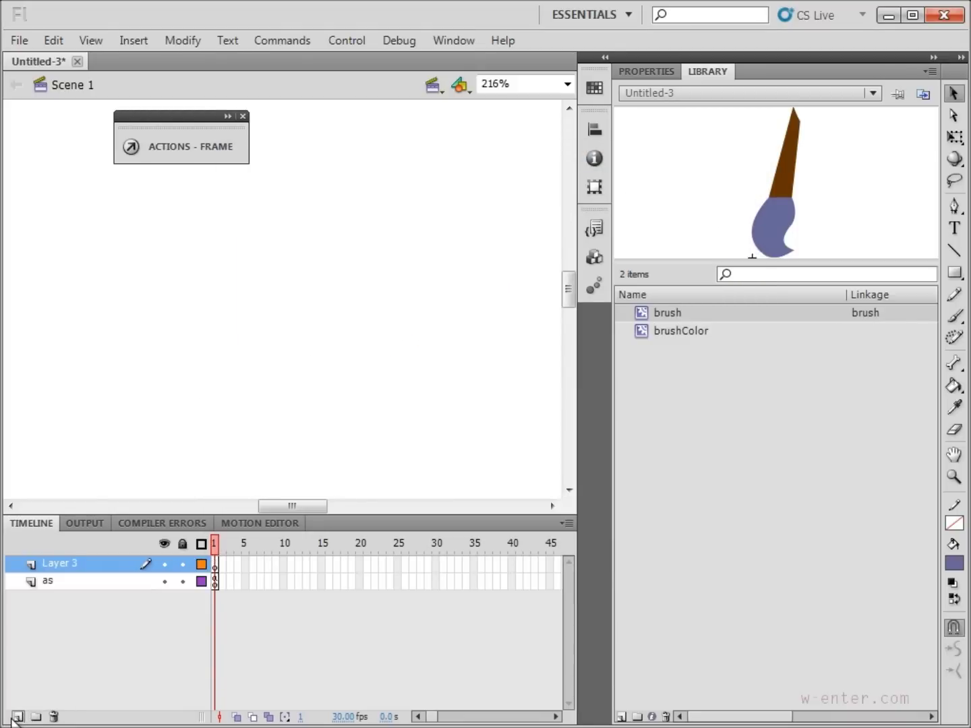
click(569, 84)
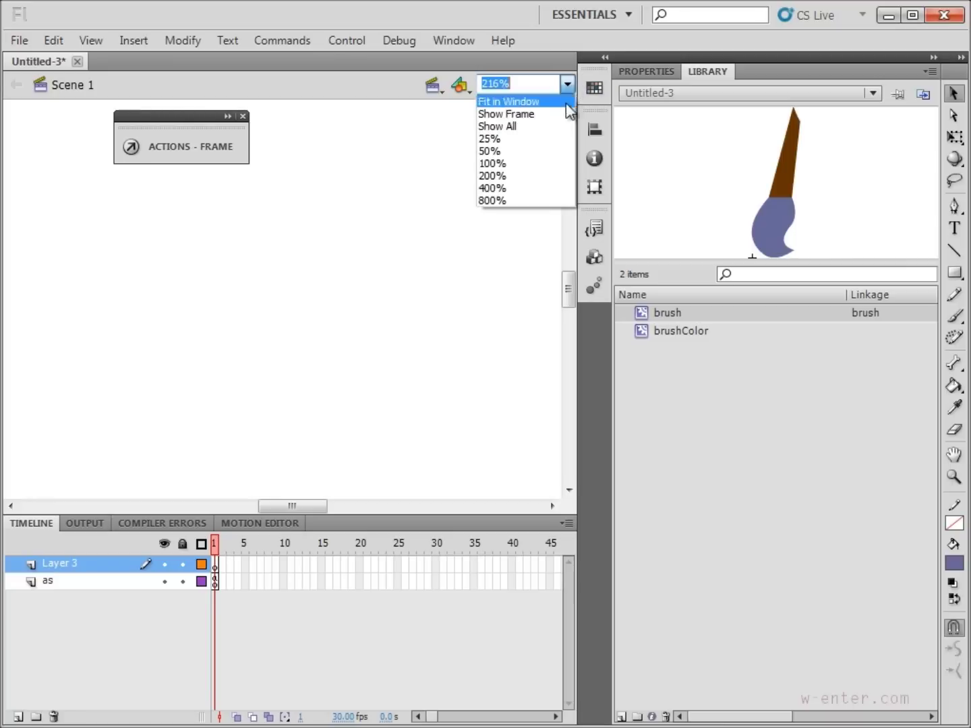
click(543, 99)
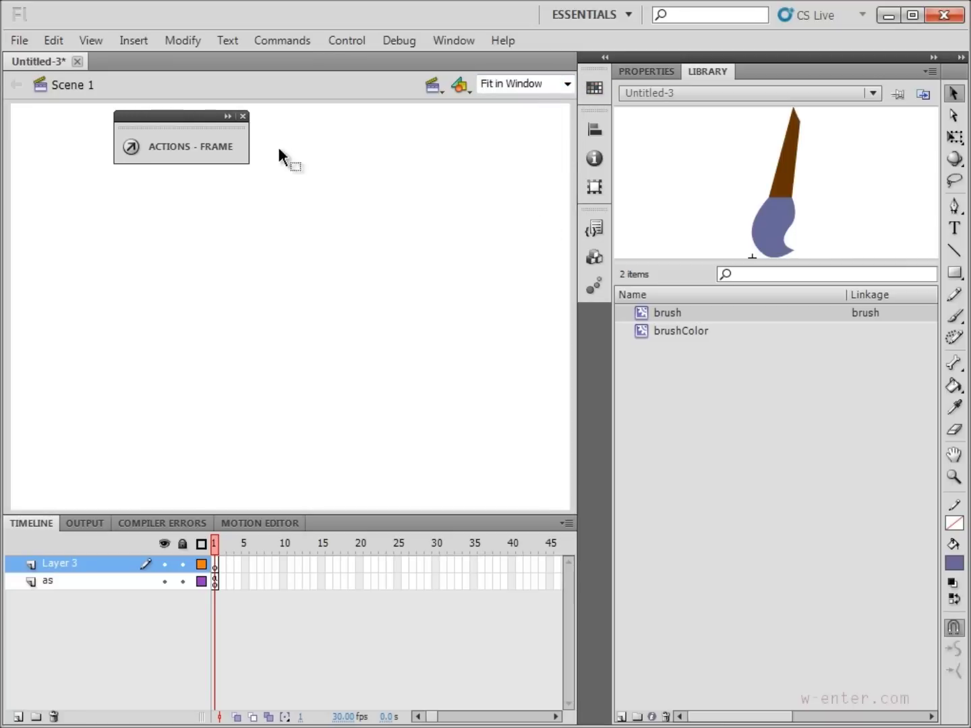
double_click(54, 567)
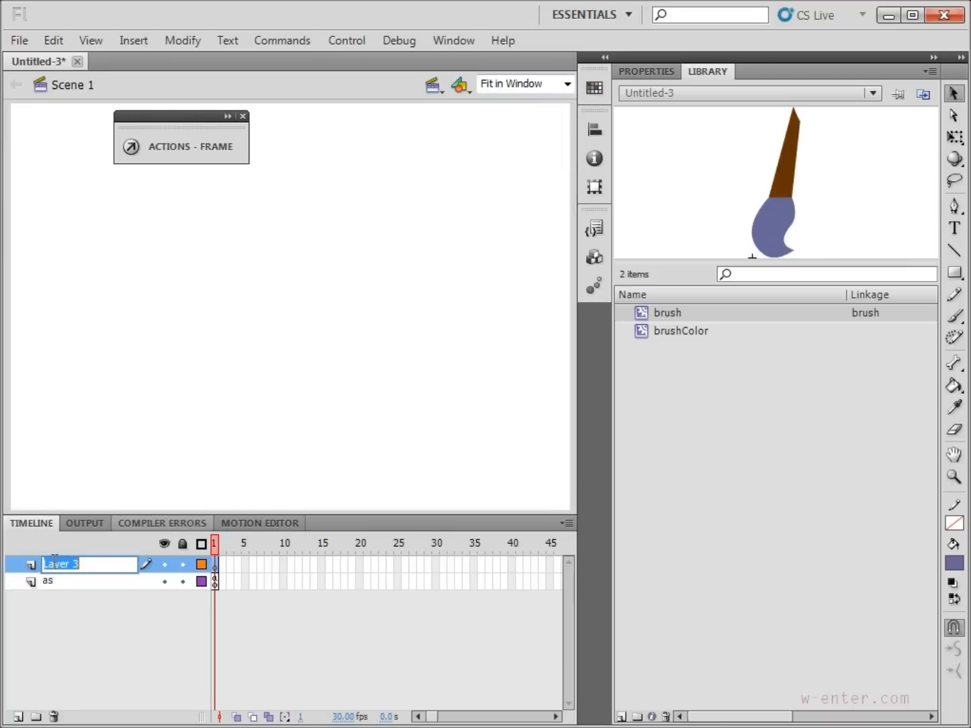
text(colo)
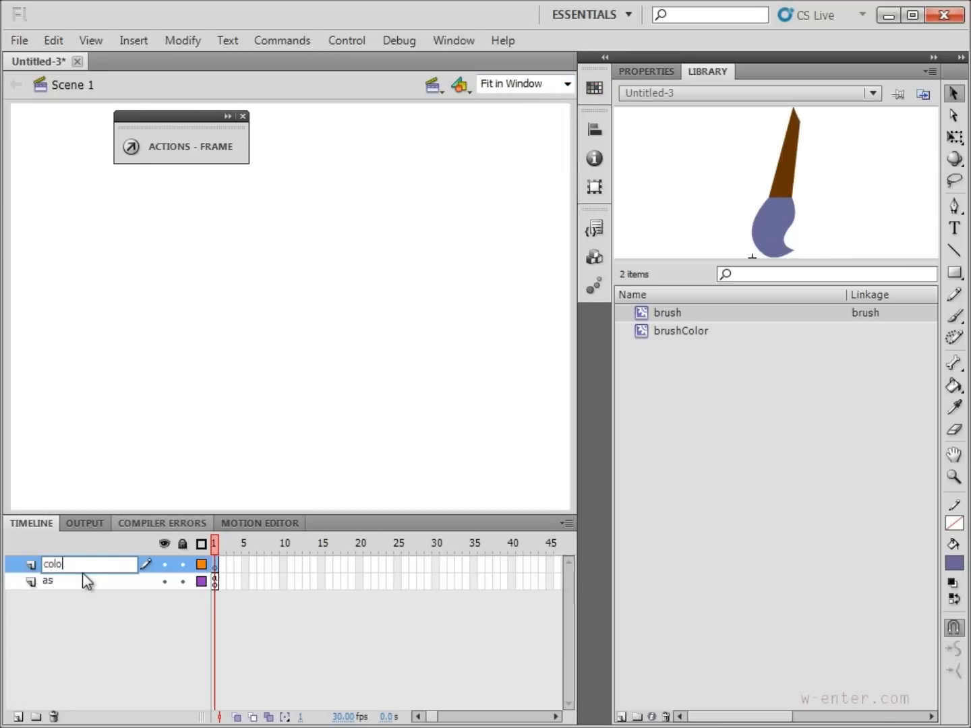
text(rs)
key(Return)
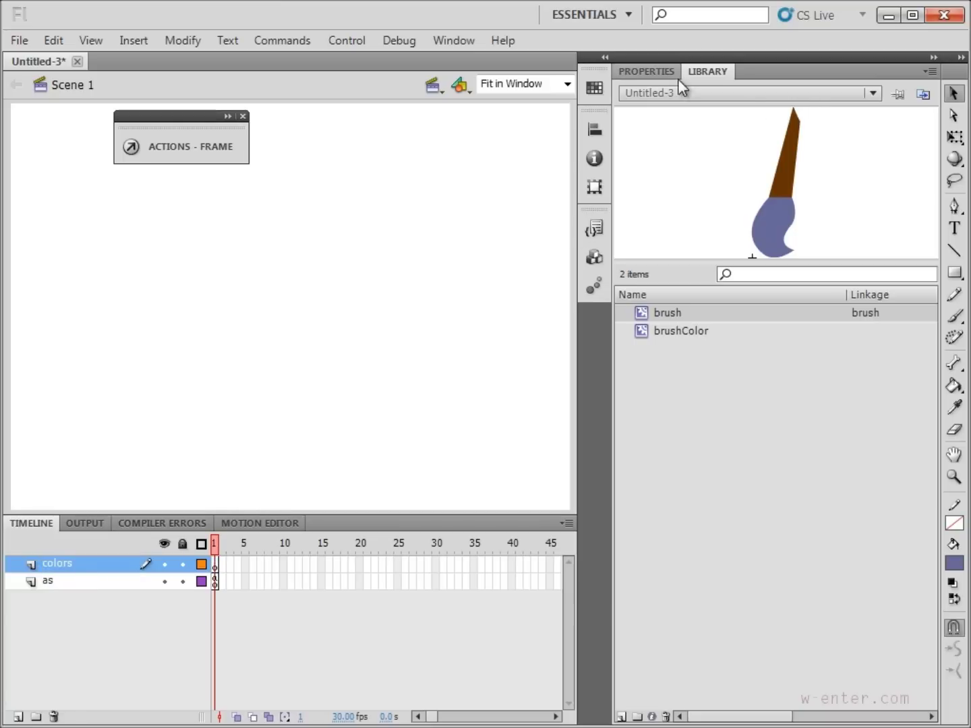
click(647, 71)
click(954, 272)
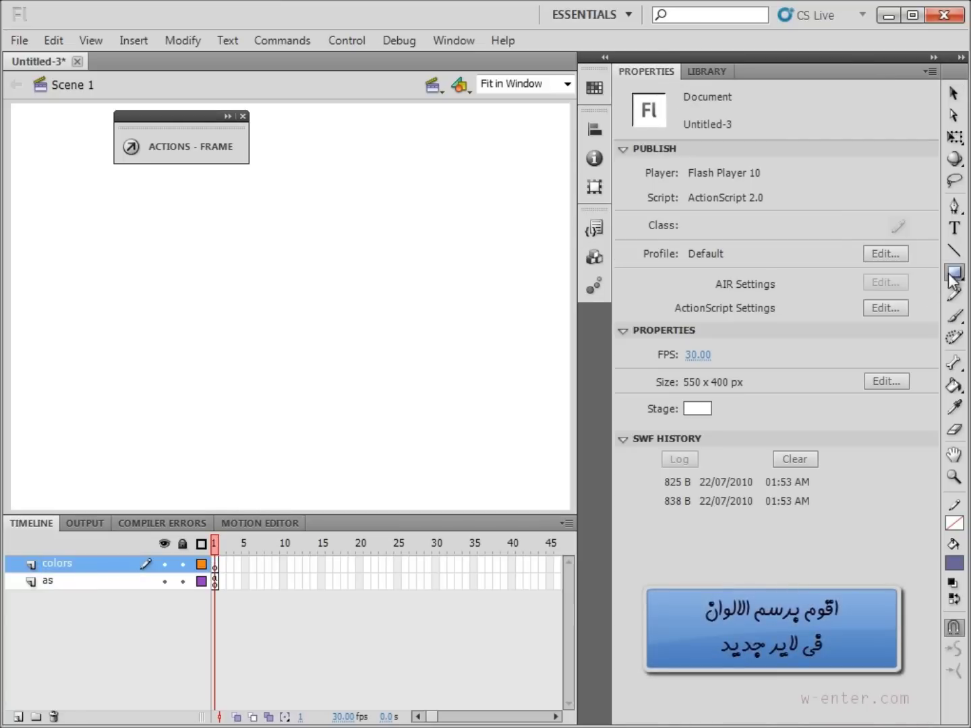
Draw a circle with black outline and #6699FF blue fill near the top-right.
click(930, 295)
click(708, 174)
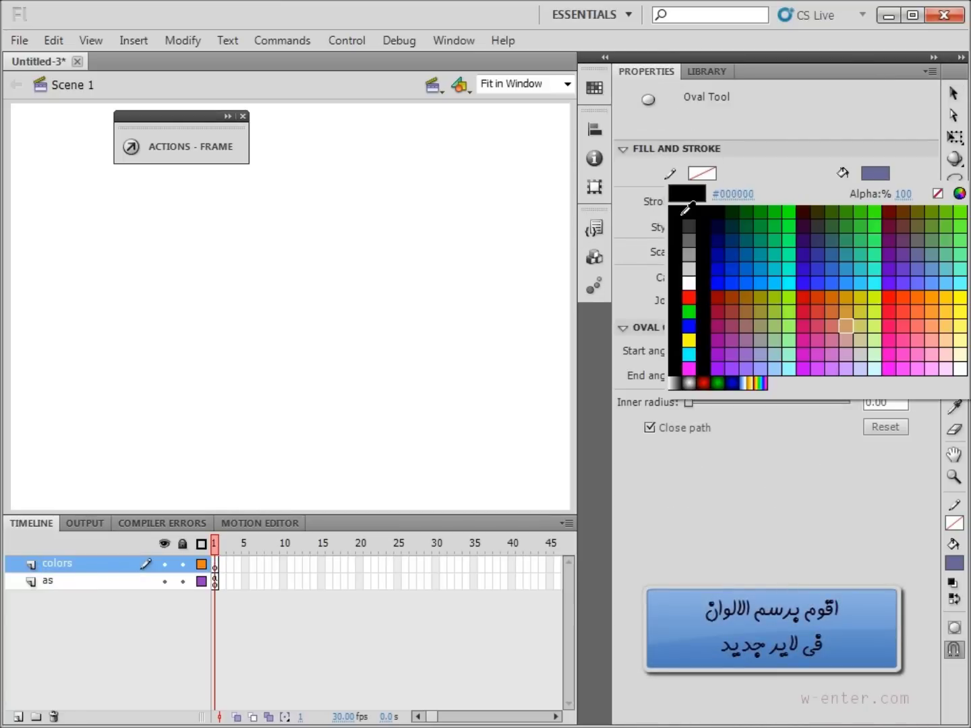
click(699, 212)
click(875, 174)
click(932, 288)
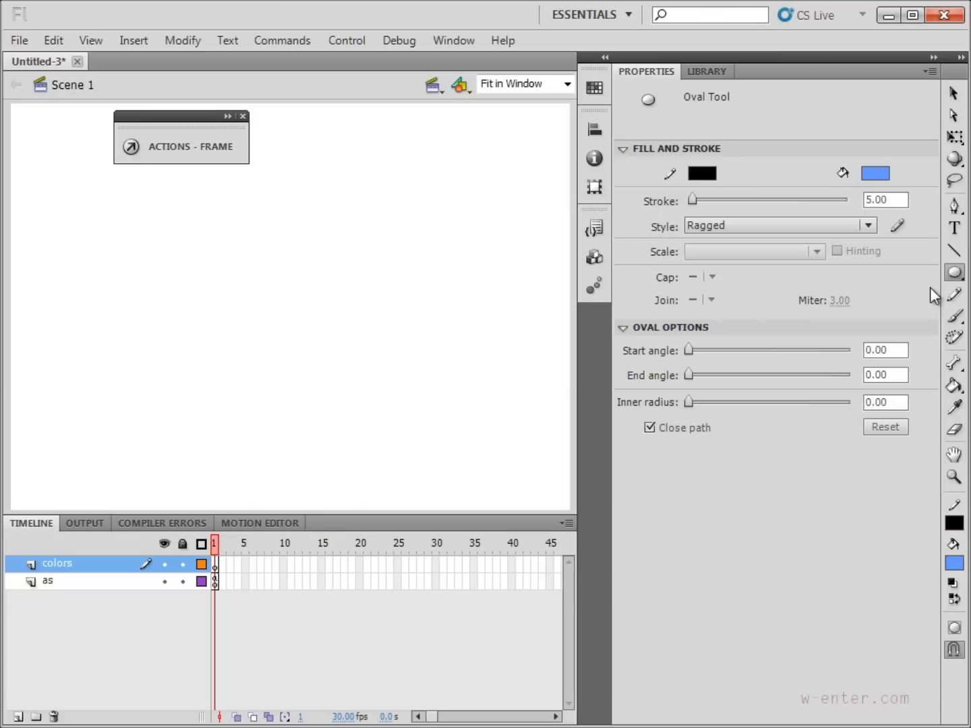
drag(513, 127, 545, 187)
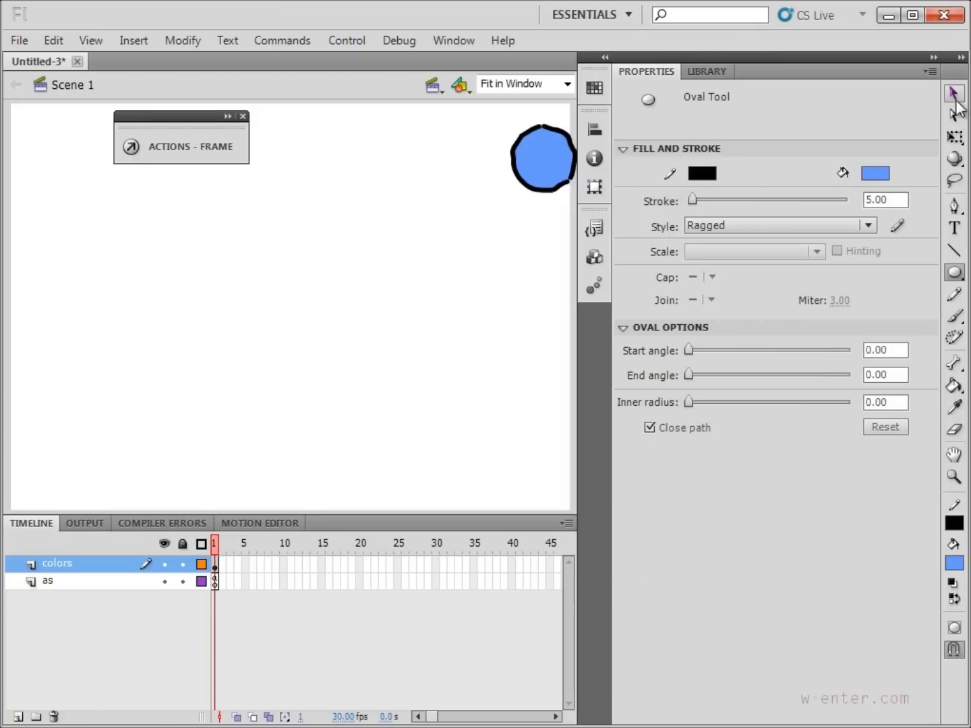
Move the blue circle left, copy it, and paste a copy in place nudged downward.
click(953, 93)
double_click(543, 173)
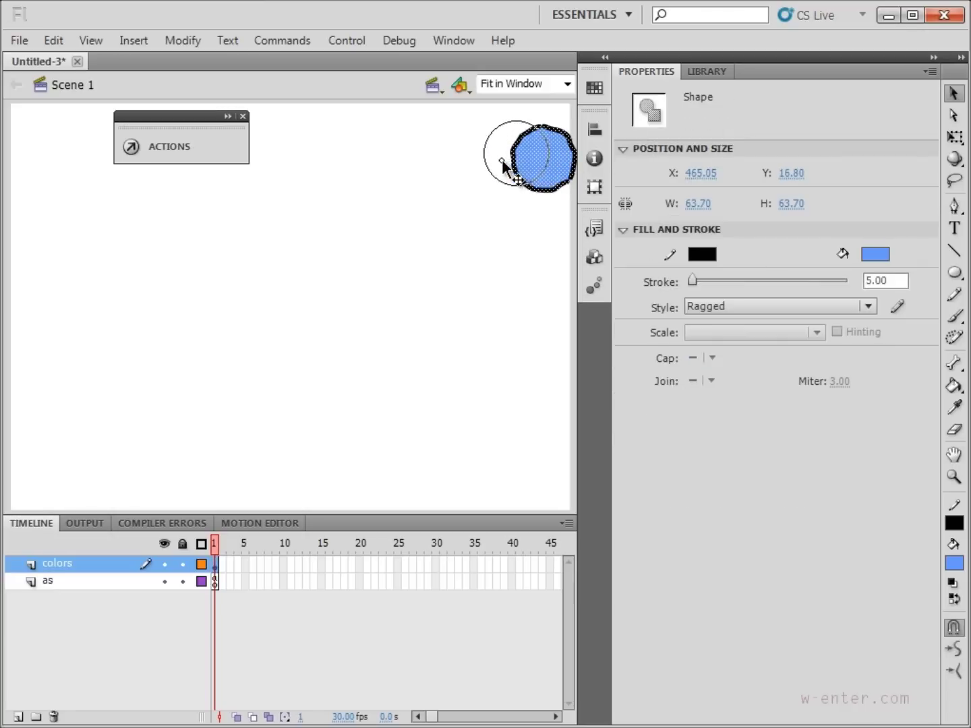
drag(529, 166, 501, 162)
right_click(528, 142)
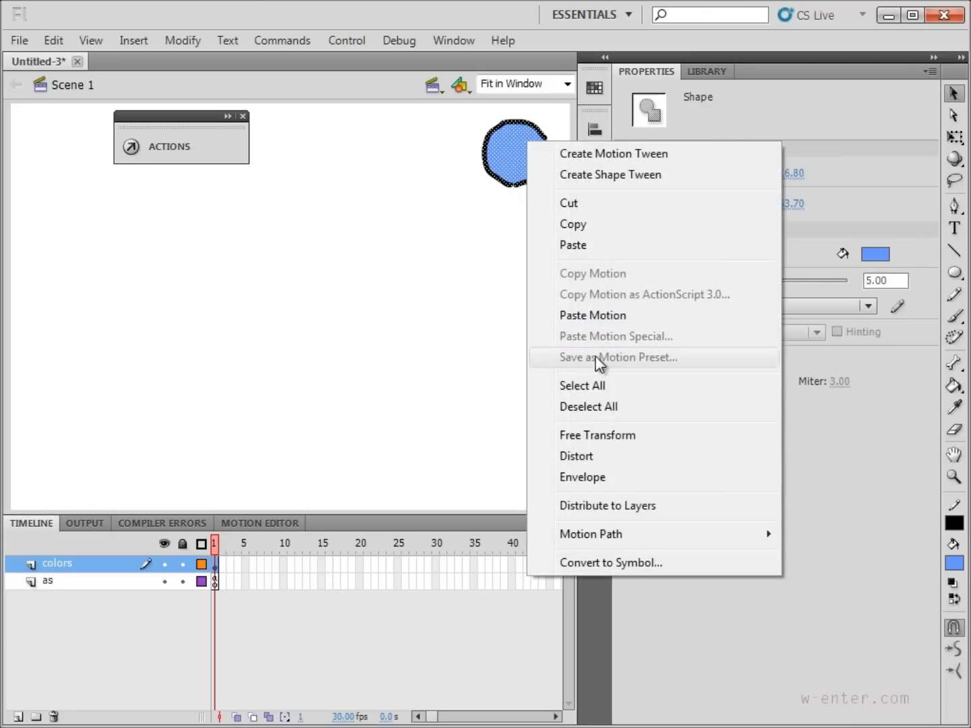
click(606, 234)
right_click(537, 161)
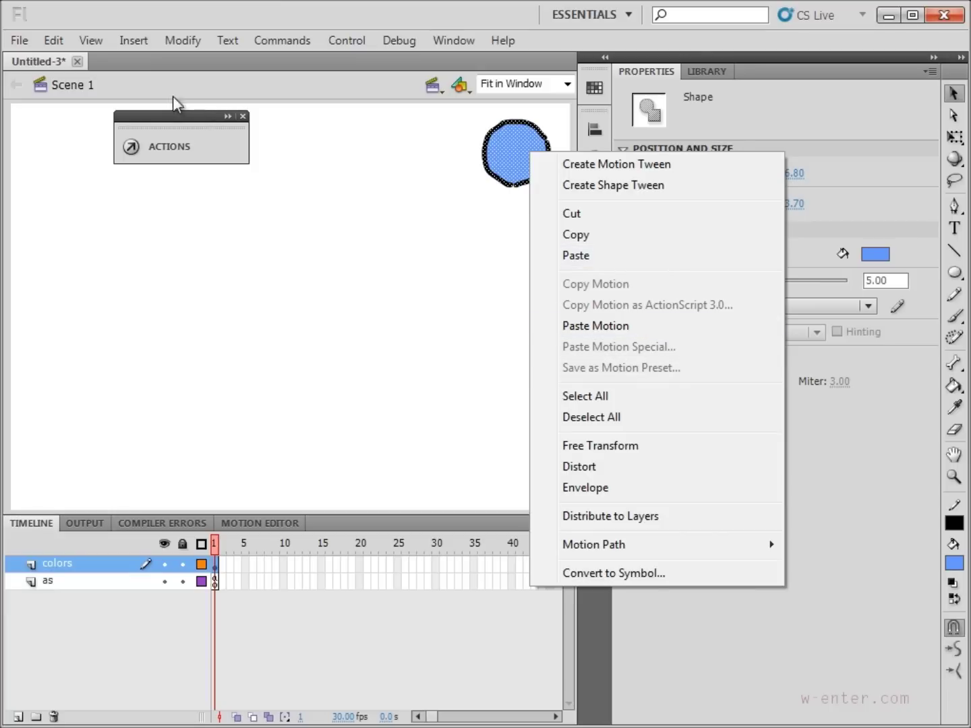
click(54, 39)
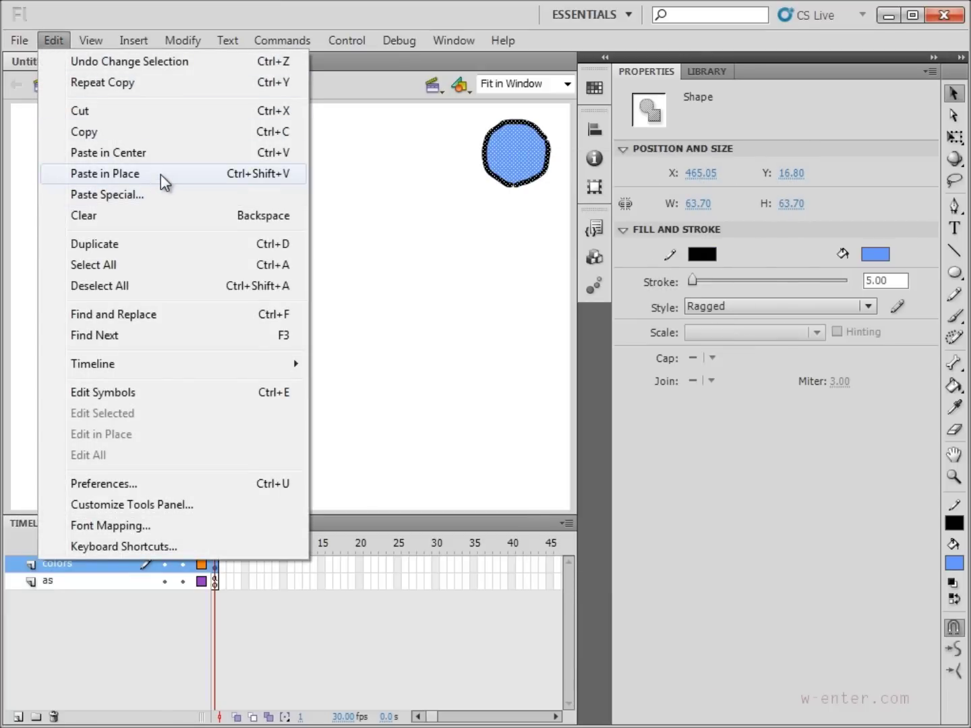
click(161, 174)
key(Down)
key(Down)
key(Down)
key(Down)
key(Down)
key(Down)
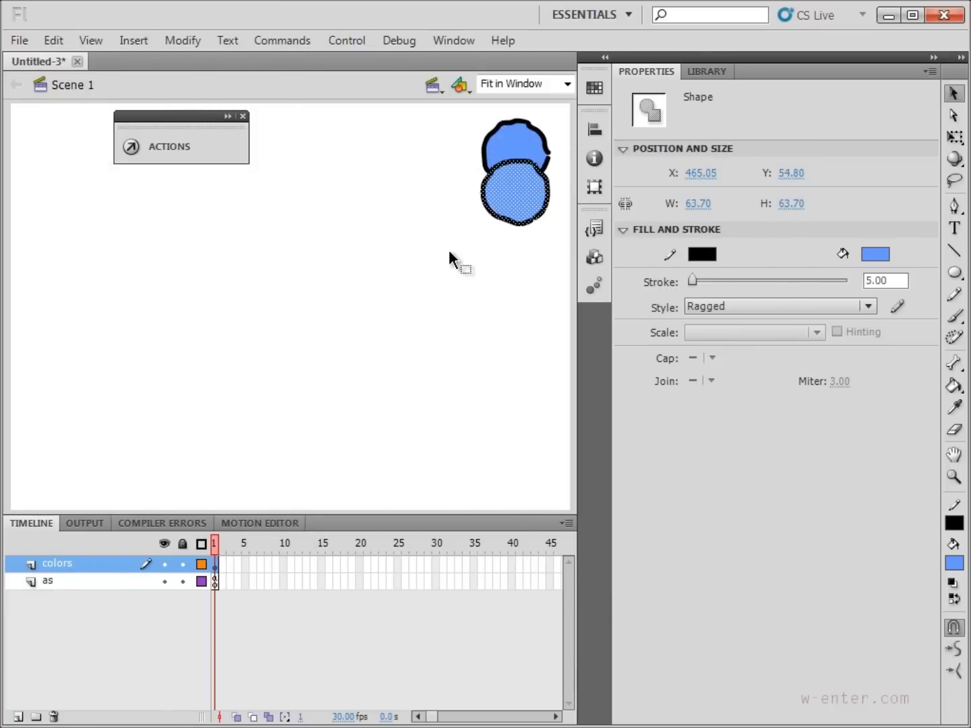
key(Down)
key(Down)
key(Down)
key(Down)
key(Down)
key(Down)
key(Down)
key(Down)
key(Down)
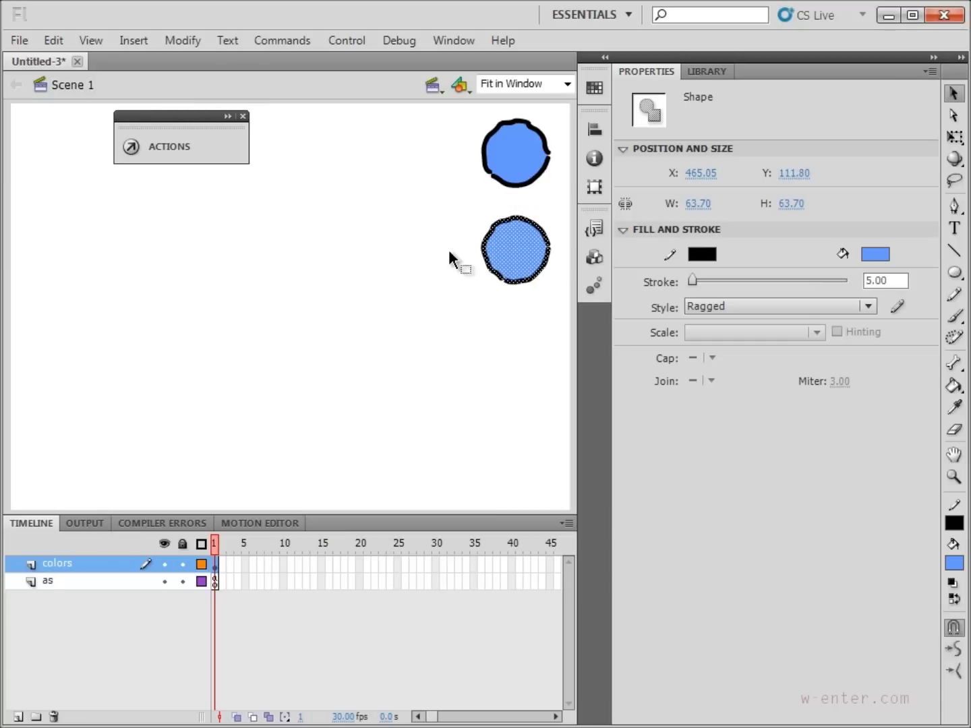
Fill the lower copy orange #FF6633 and select the whole upper blue circle.
click(448, 250)
click(508, 245)
click(876, 253)
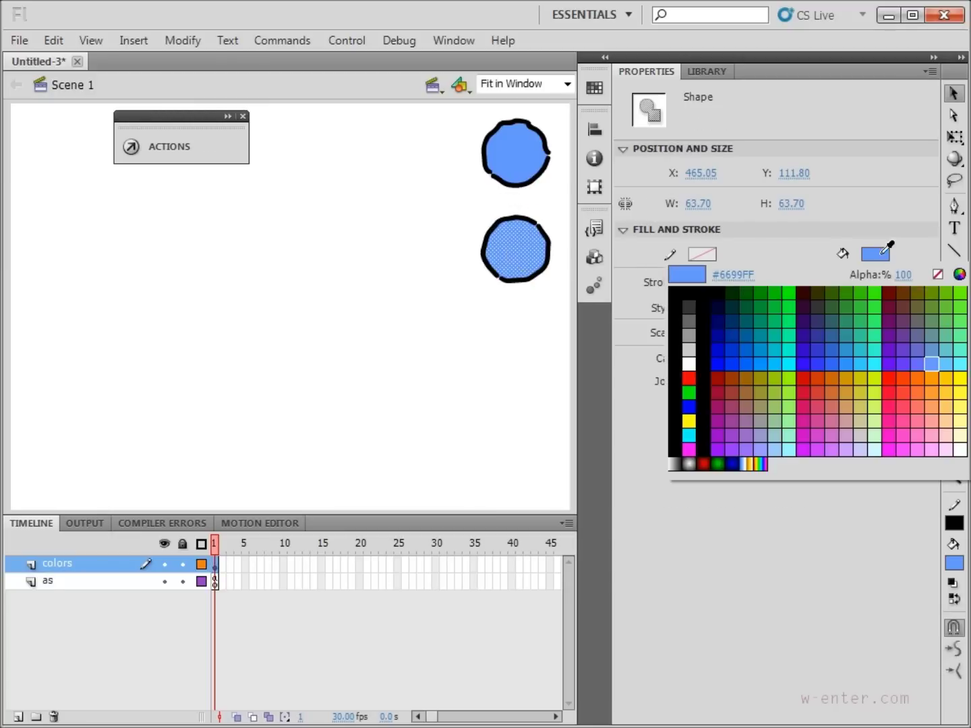
click(931, 389)
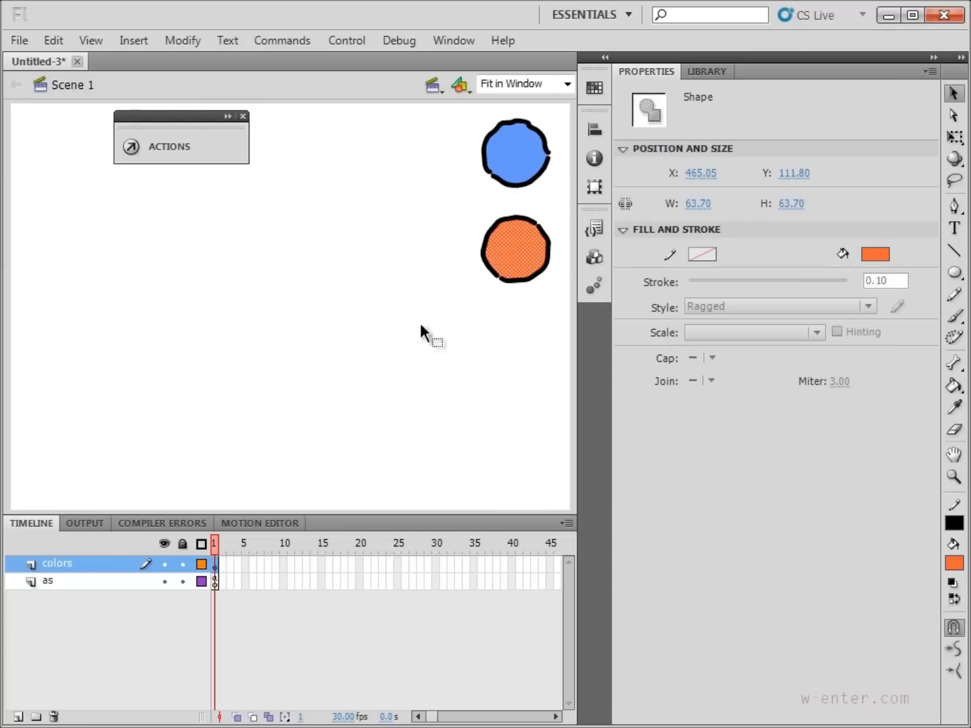
click(420, 323)
click(518, 161)
double_click(516, 162)
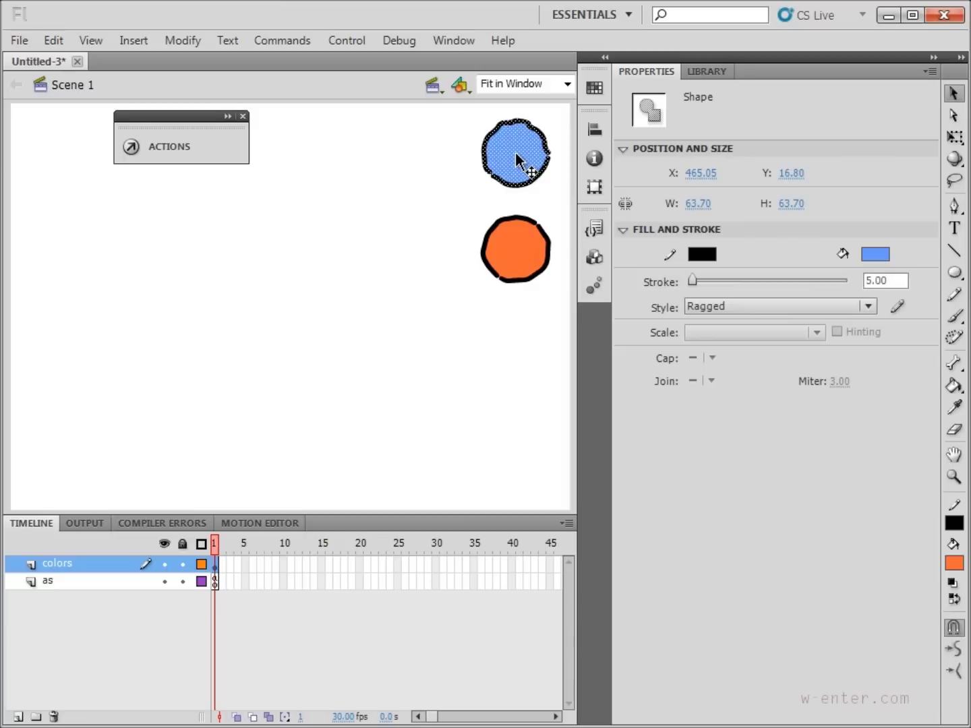
click(184, 39)
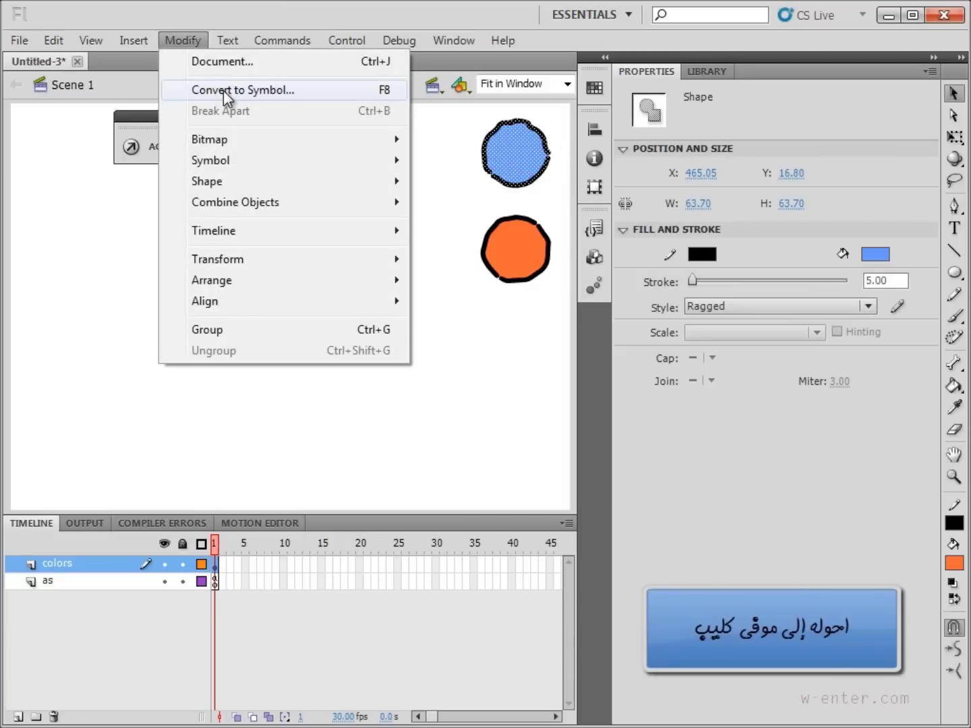
Convert the blue circle into a movie clip symbol named color1.
click(222, 91)
text(color 1)
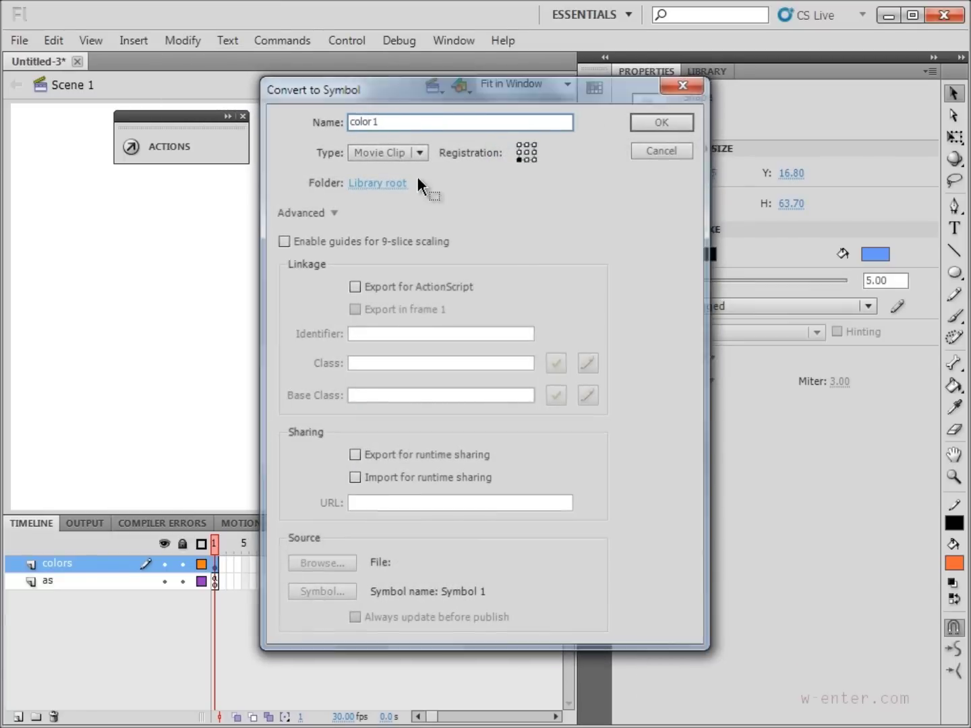
key(Return)
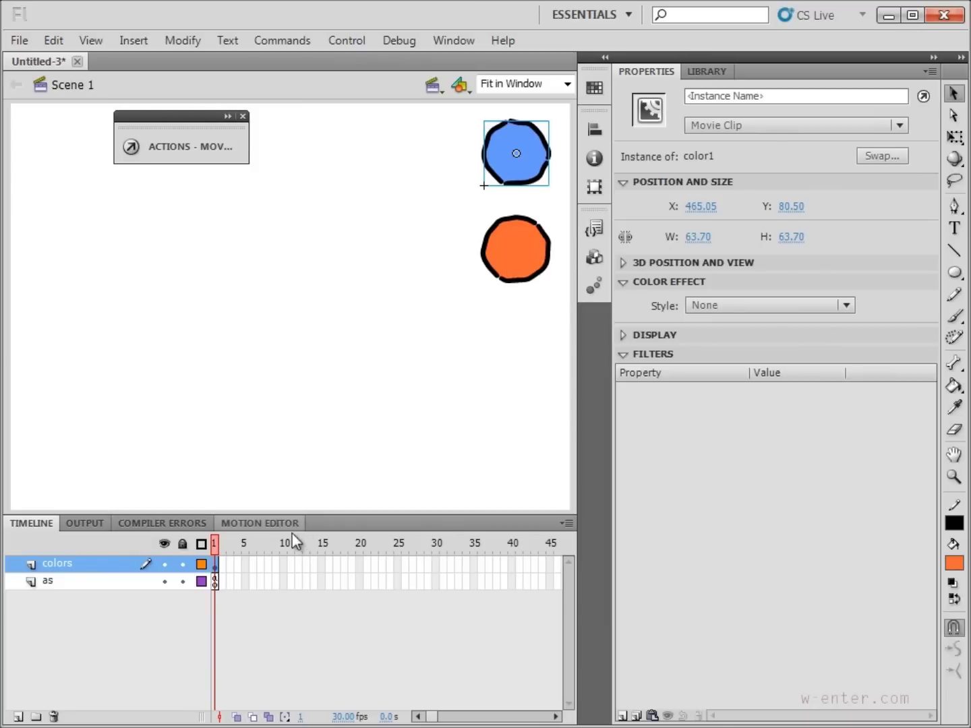
Copy the onClipEvent and on(release) swatch code from the notes for color1.
click(196, 146)
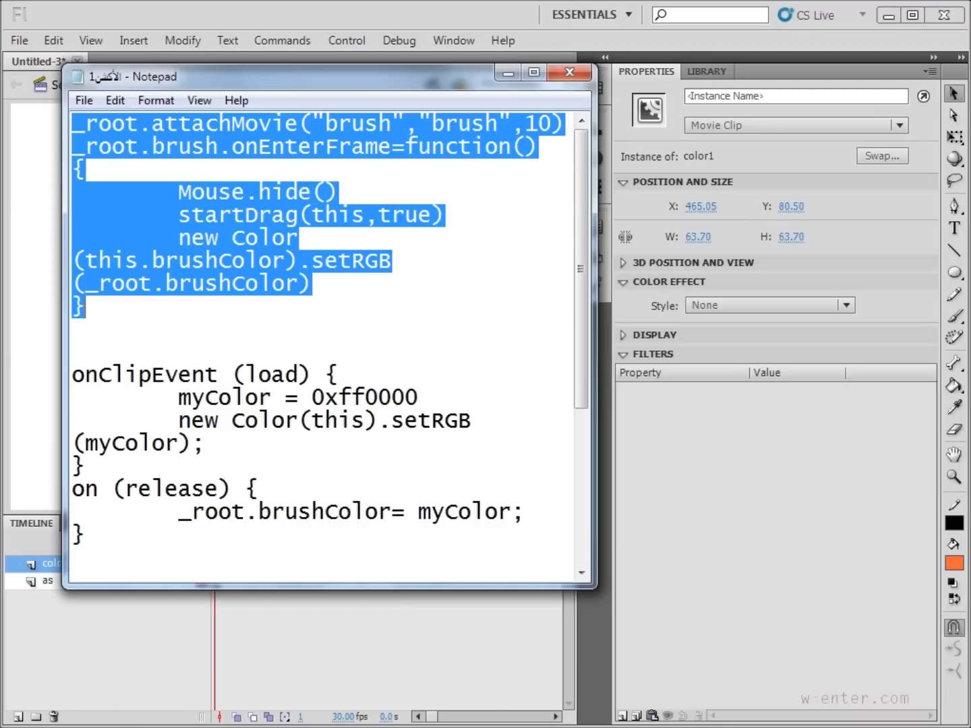
click(98, 533)
drag(98, 533, 73, 374)
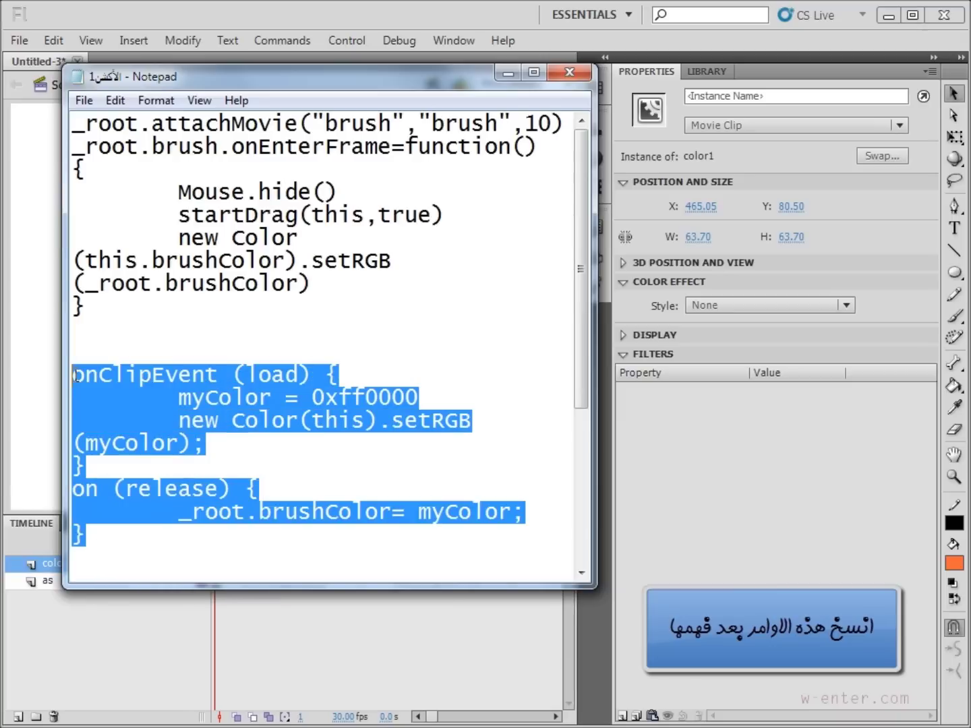
click(508, 73)
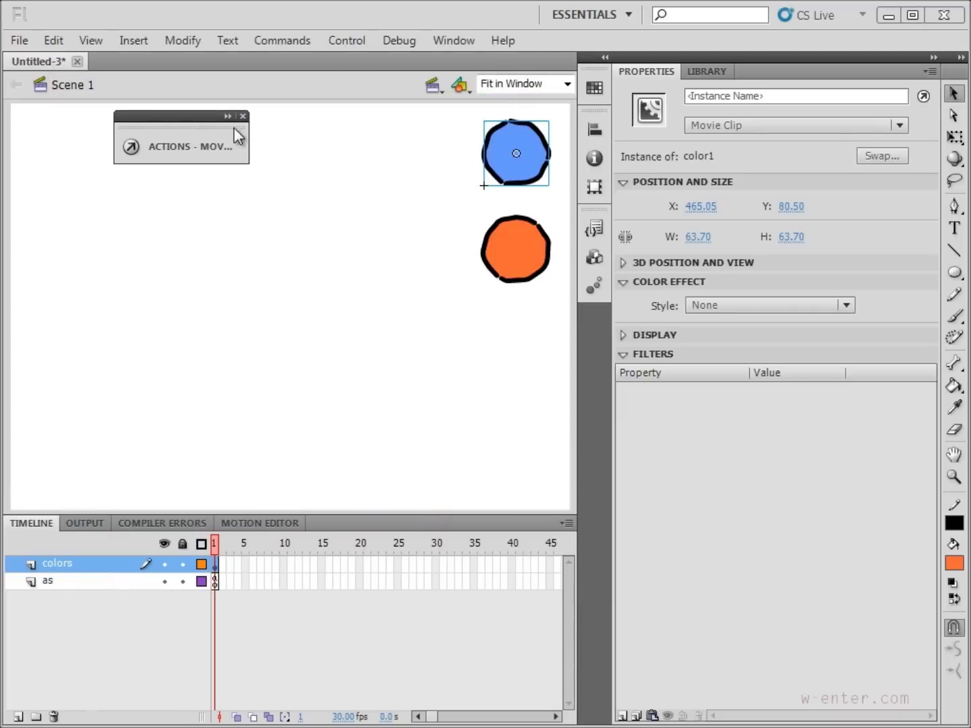
click(198, 118)
Paste the swatch code into color1's script and delete the 0xff0000 placeholder.
key(ctrl+v)
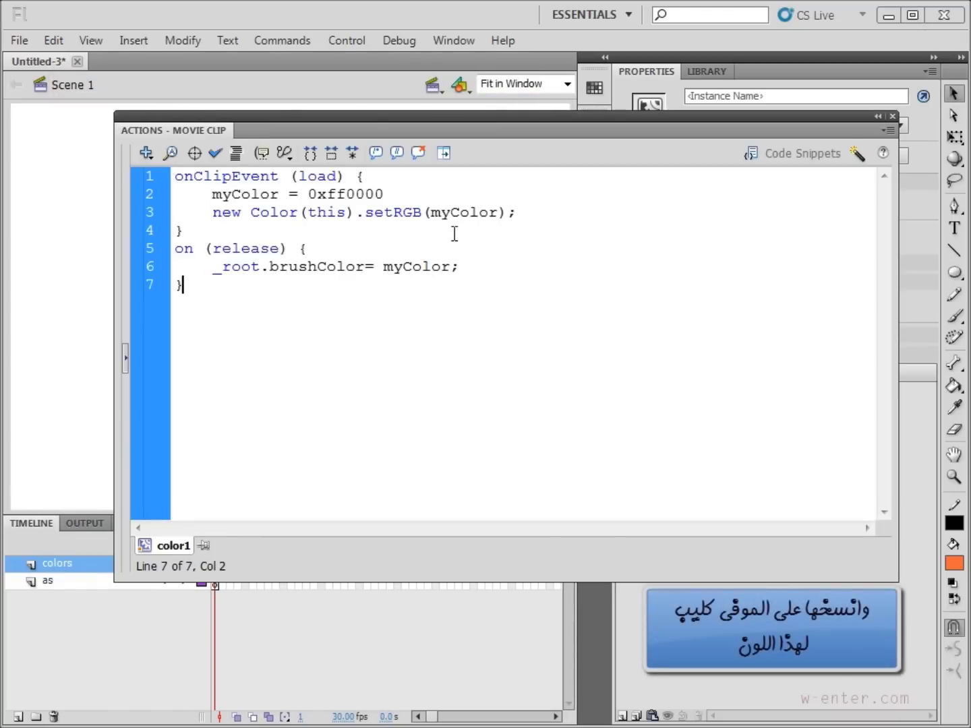
double_click(315, 194)
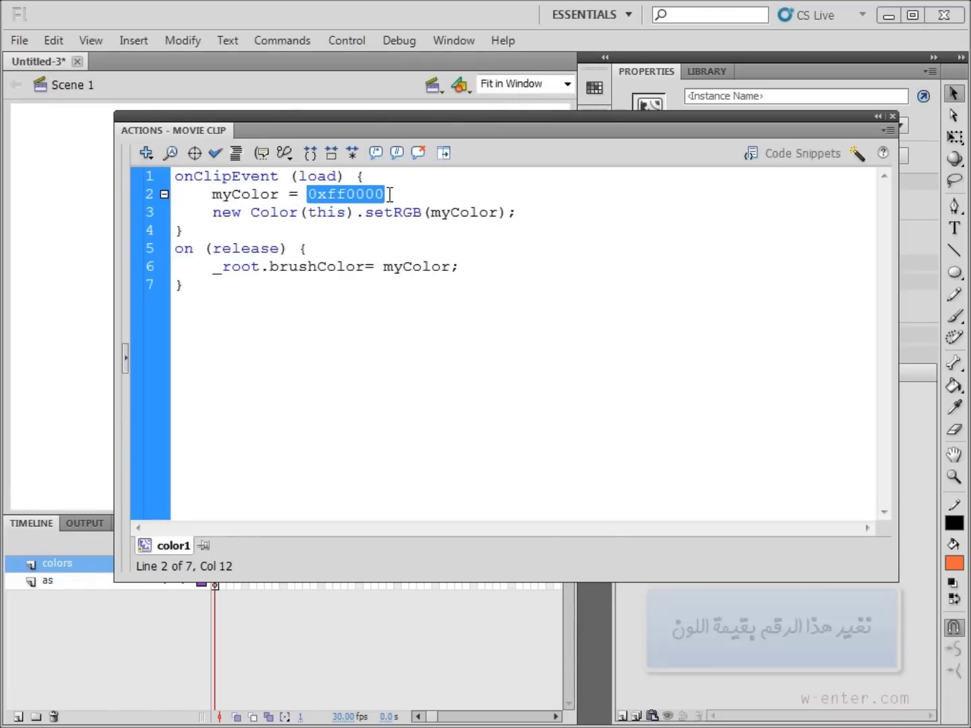
key(Delete)
click(877, 116)
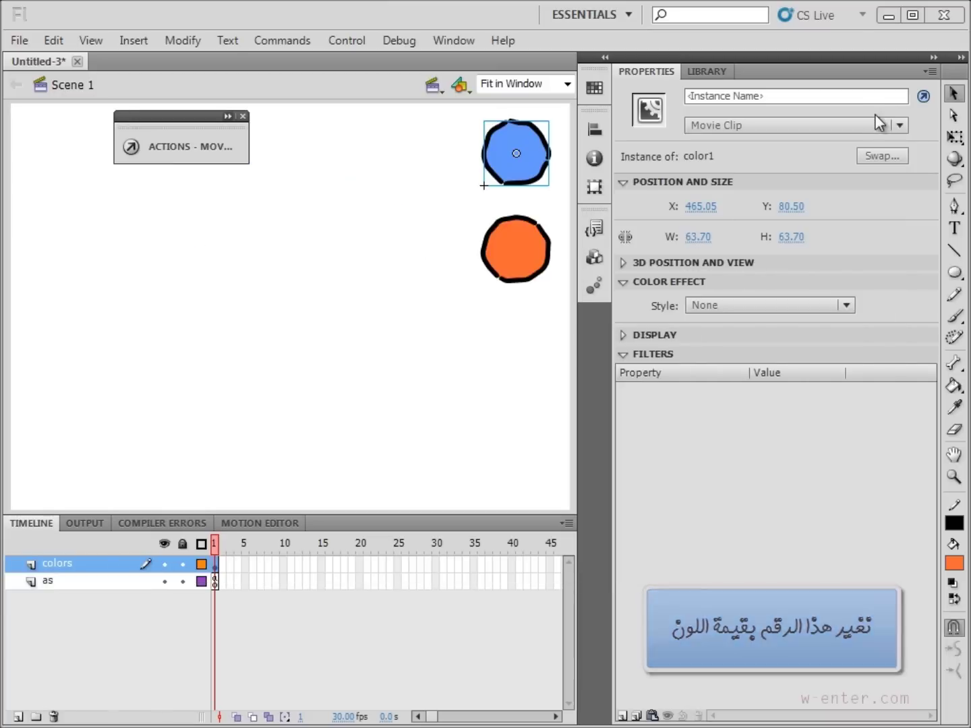
Copy the 6699FF hex value from the color1 circle's fill colour.
double_click(529, 158)
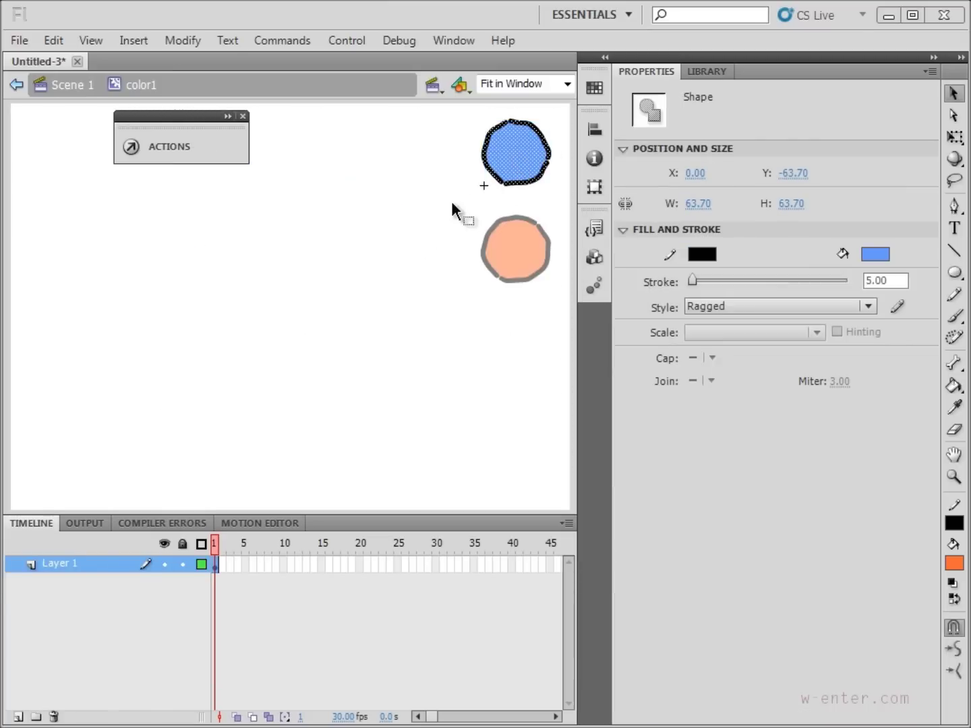
click(873, 255)
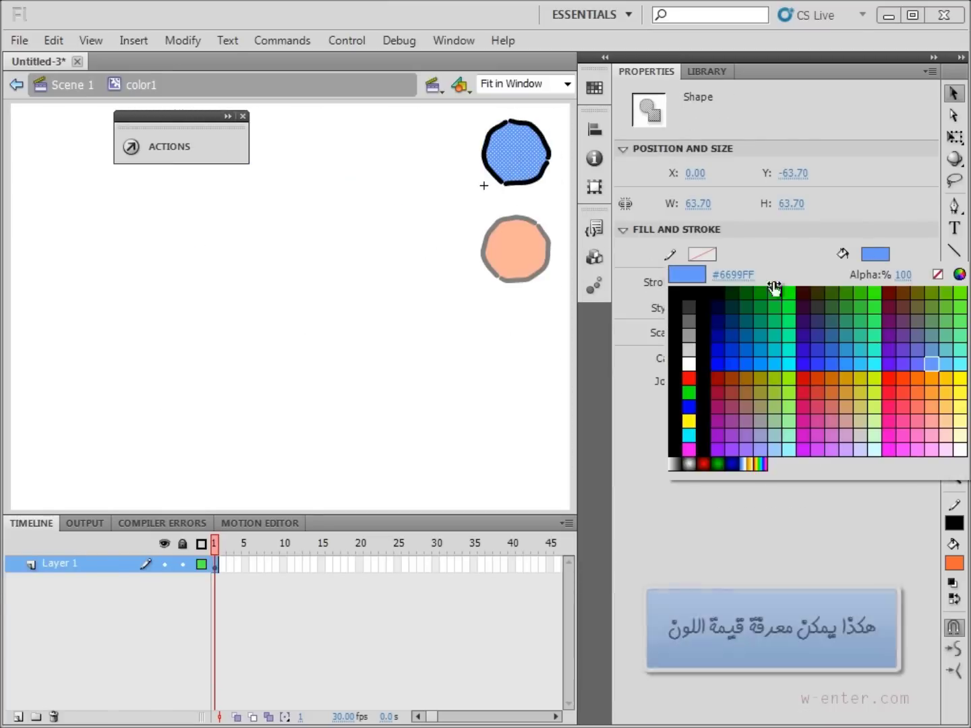
click(733, 281)
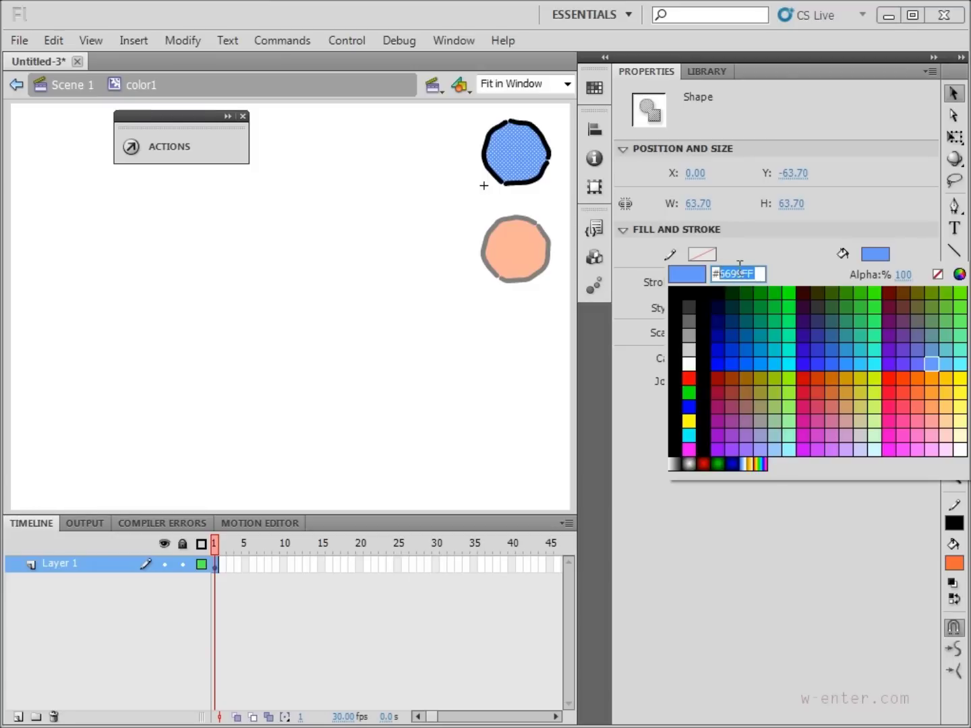
right_click(739, 267)
click(782, 329)
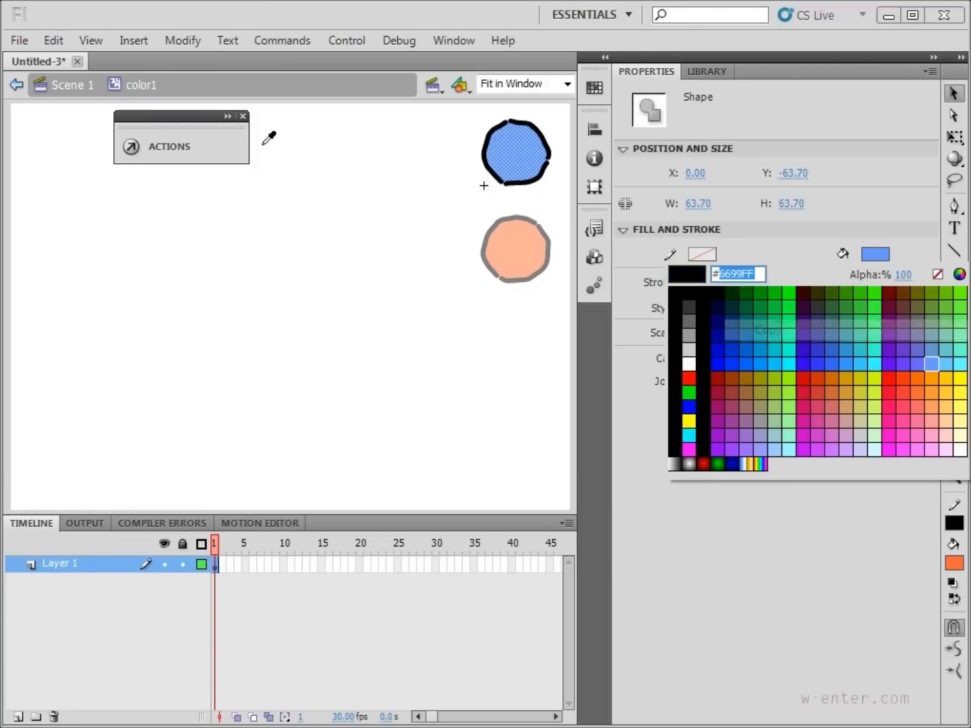
Enter 0x6699FF as color1's myColor value, then select the orange circle.
click(70, 91)
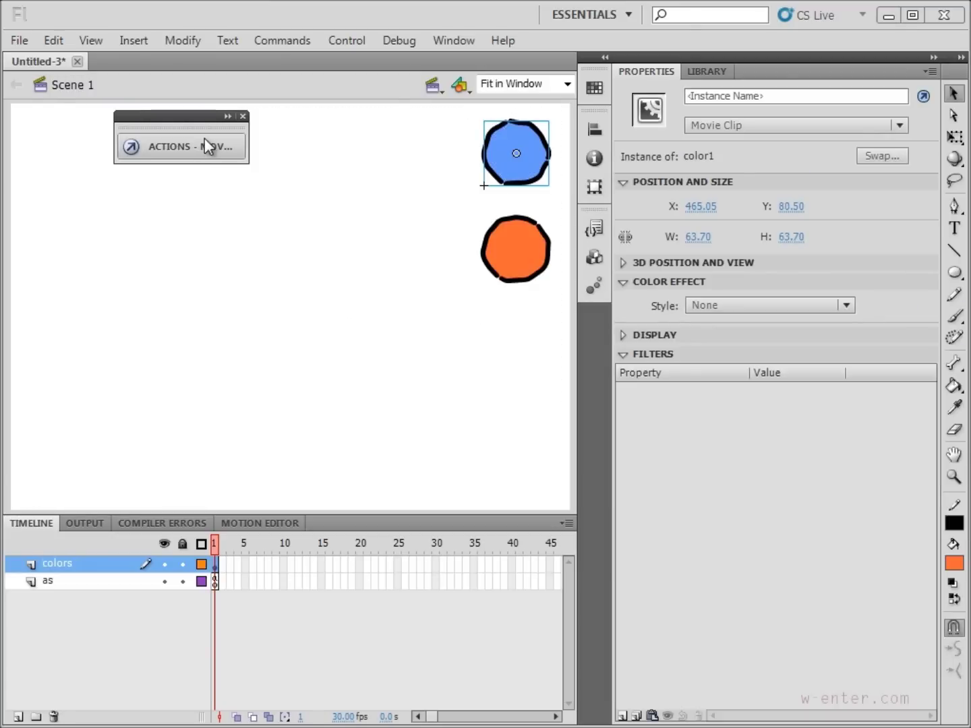
click(208, 148)
key(ctrl+v)
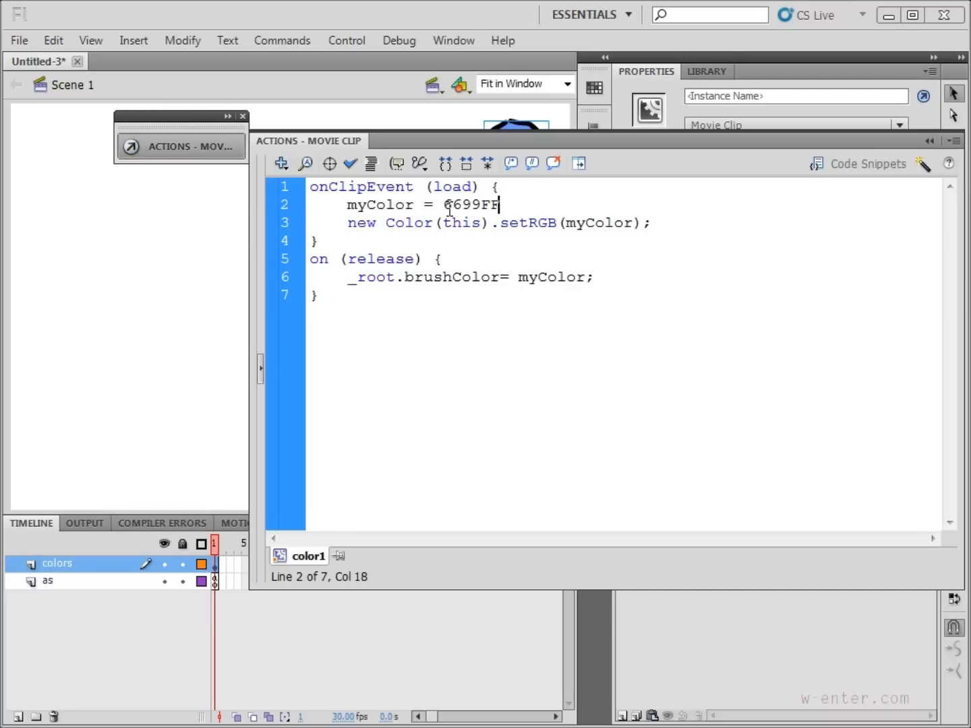
text(0x)
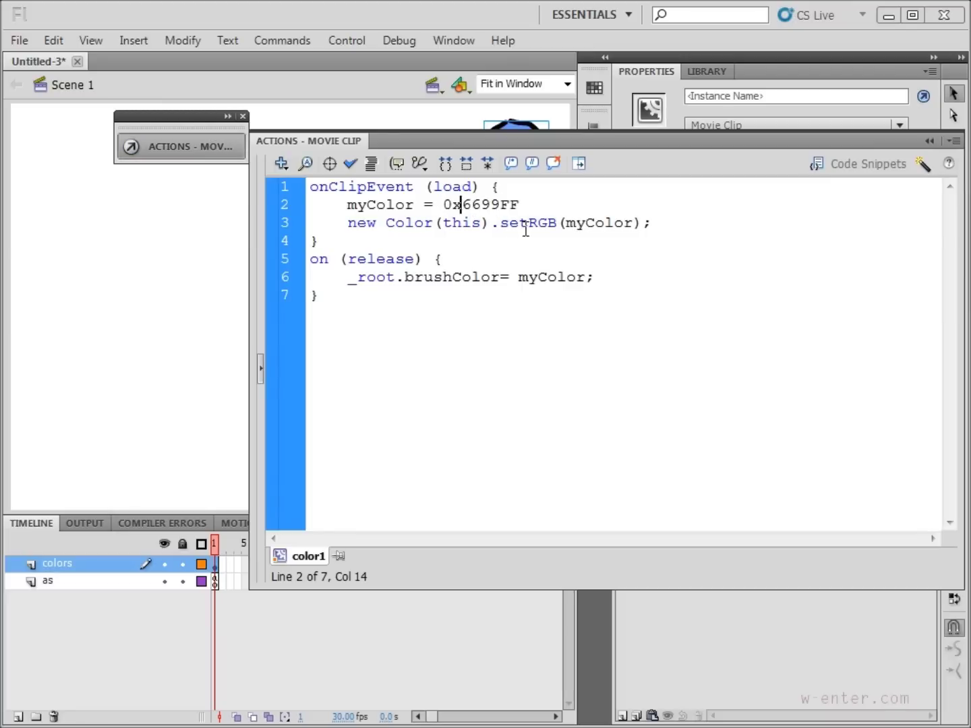
click(203, 162)
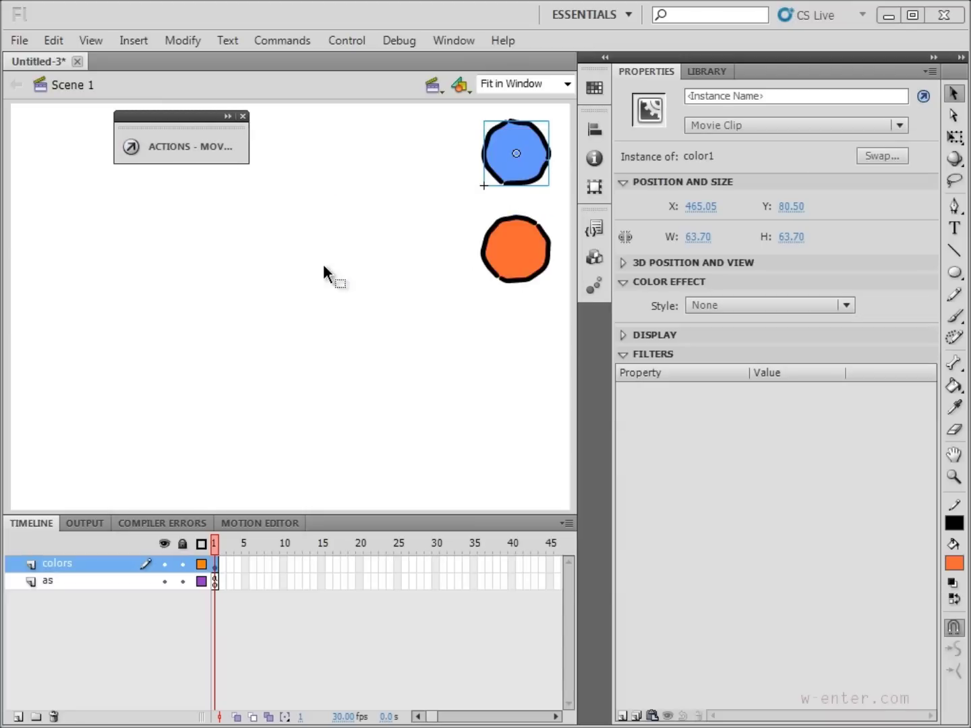
click(323, 264)
click(513, 246)
click(184, 39)
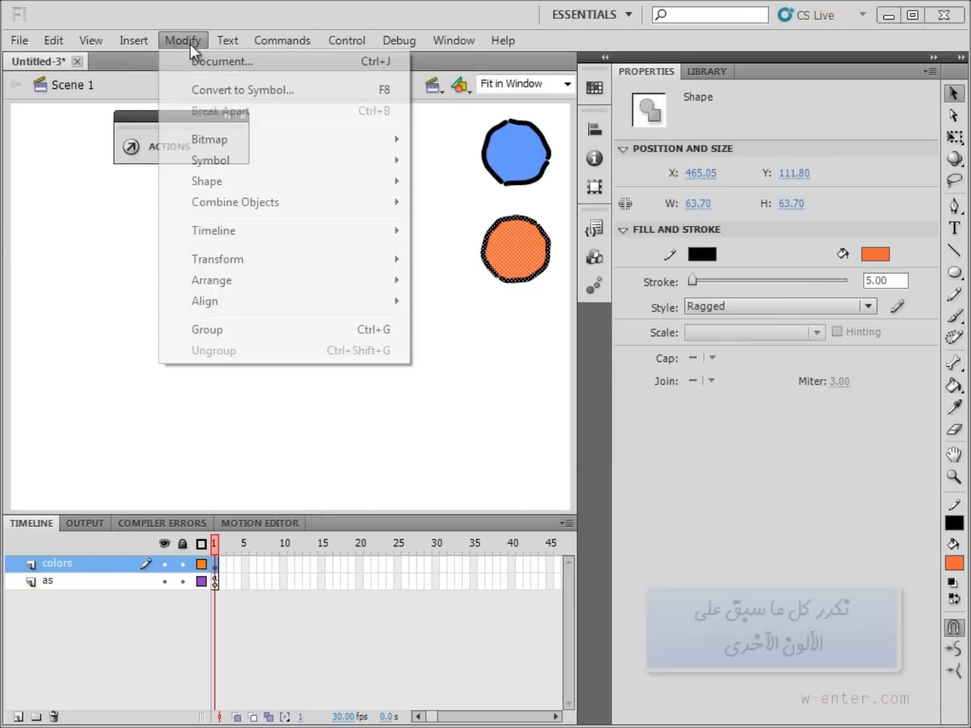
Convert the orange circle into movie clip color2.
click(232, 89)
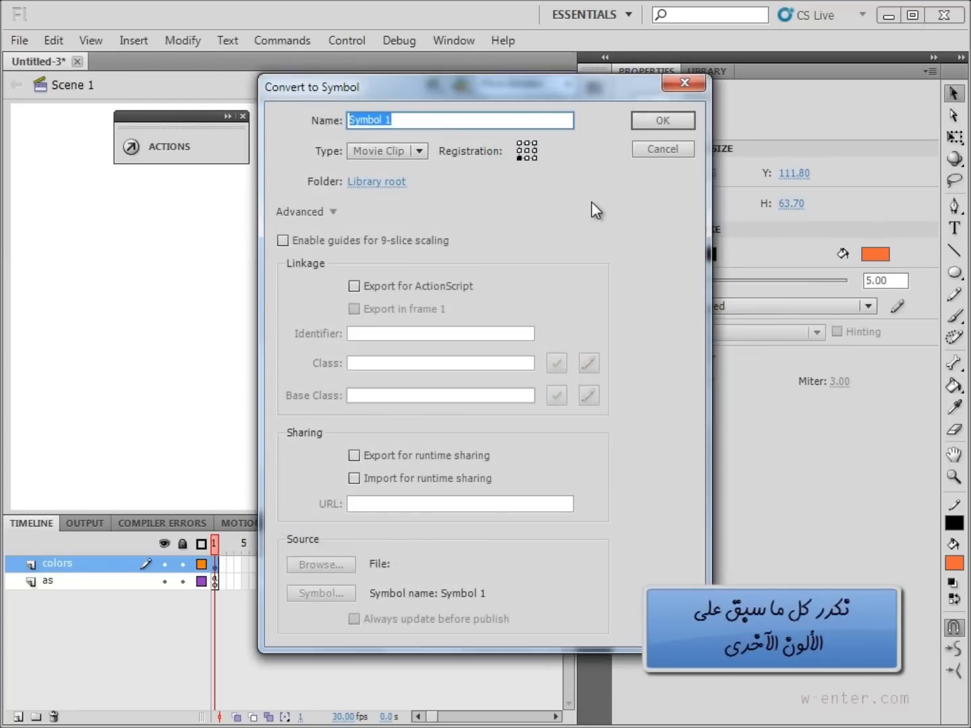
text(color2)
key(Return)
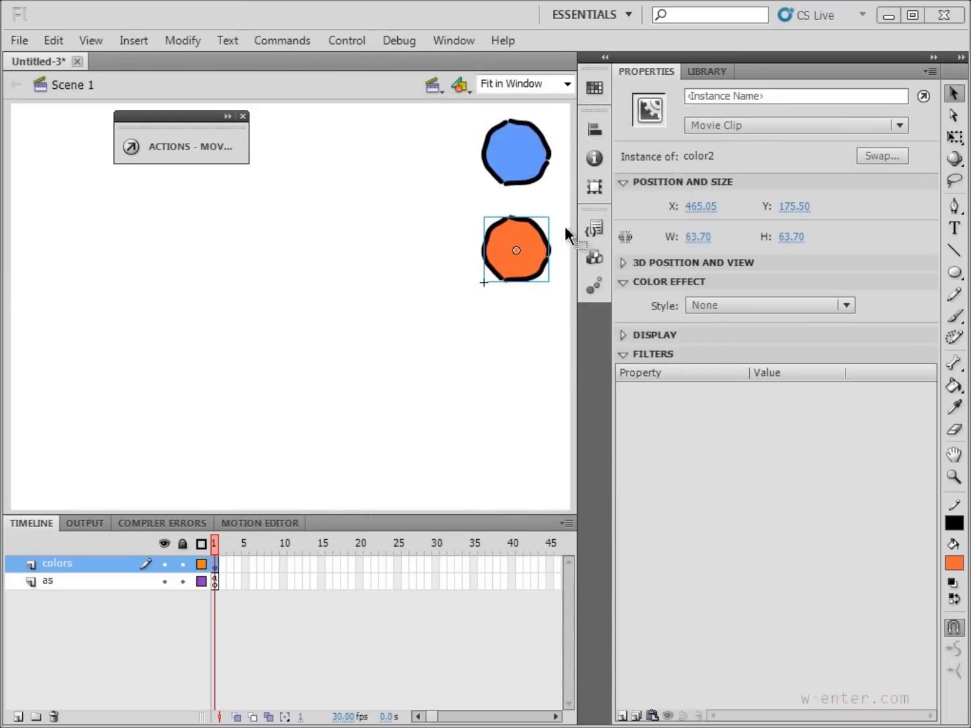
Copy the FF6633 hex value from color2's orange fill and return to Scene 1.
double_click(532, 246)
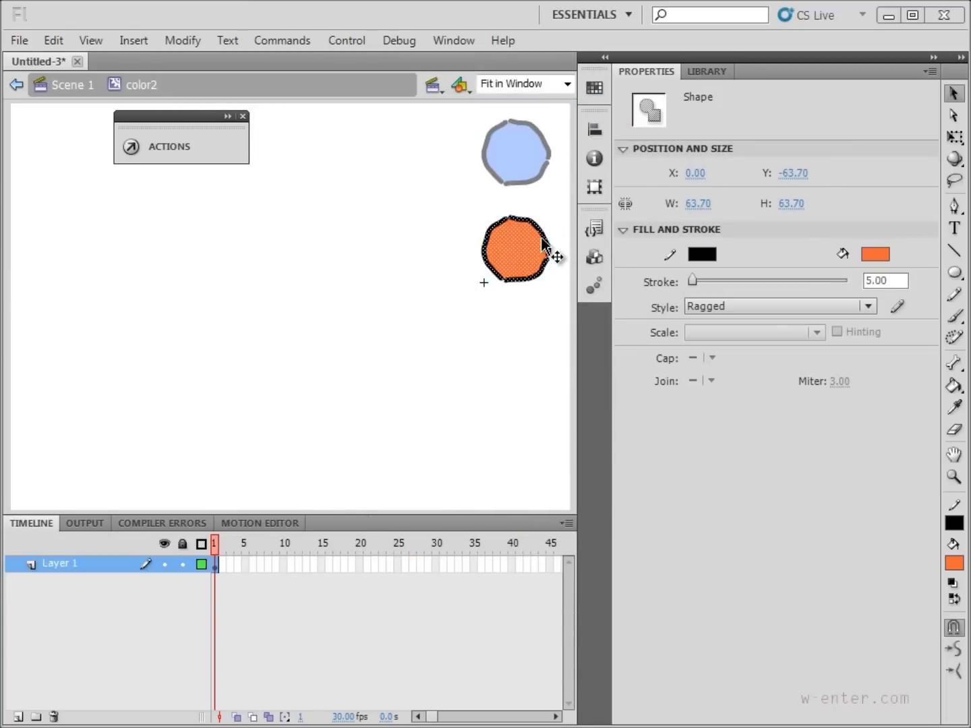
click(436, 360)
click(533, 255)
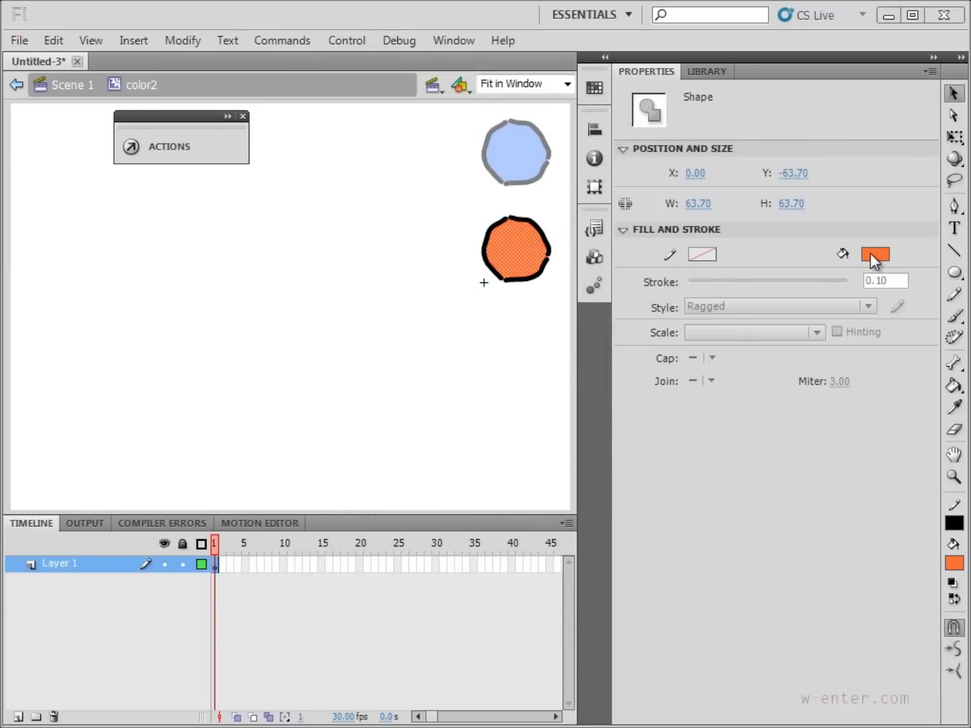
click(873, 255)
click(741, 281)
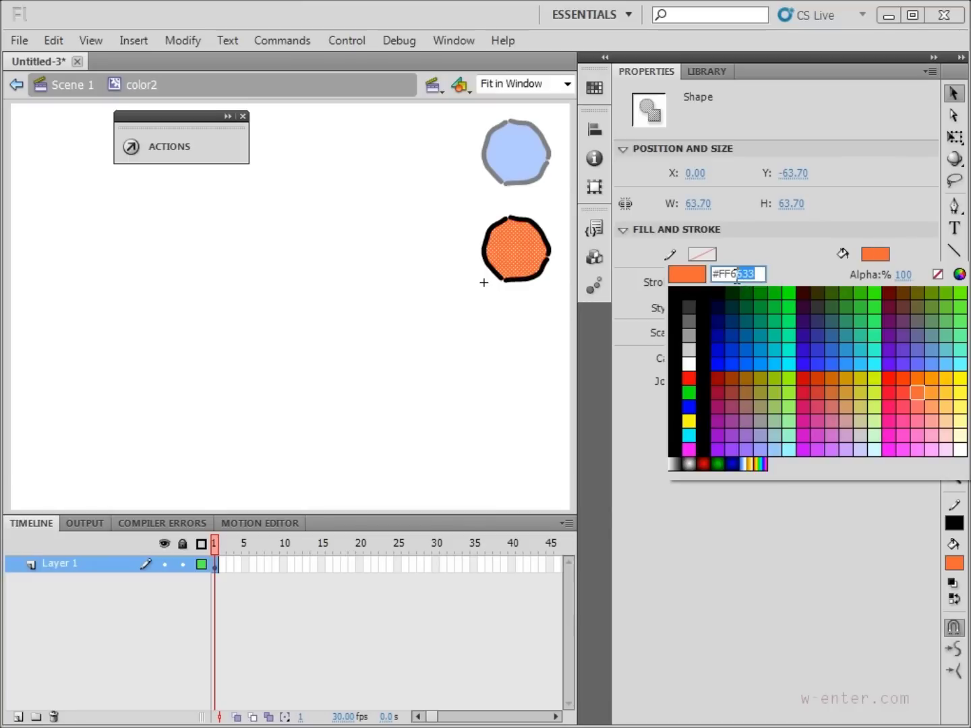
right_click(727, 275)
click(830, 336)
click(72, 89)
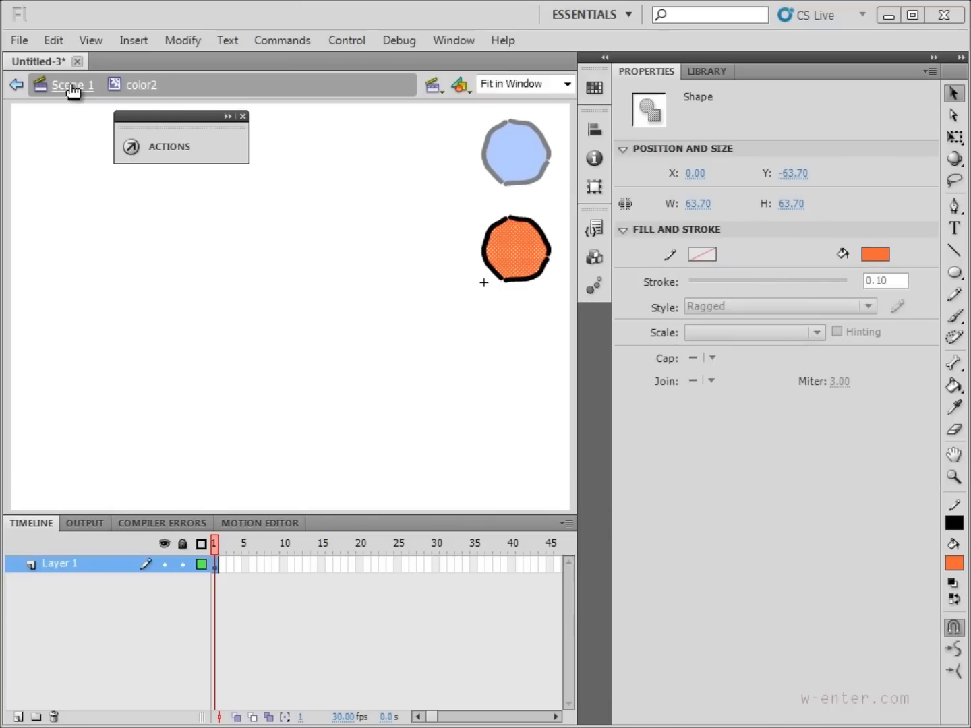
click(71, 88)
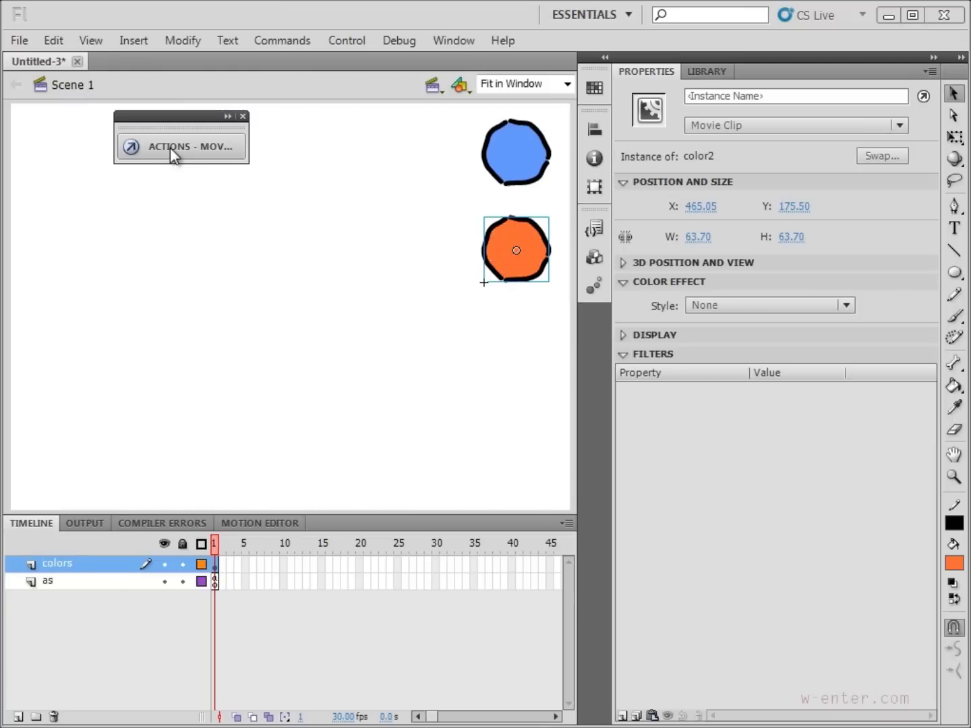
Copy the onClipEvent/on(release) swatch code from Notepad for color2's script.
click(170, 147)
key(ctrl+v)
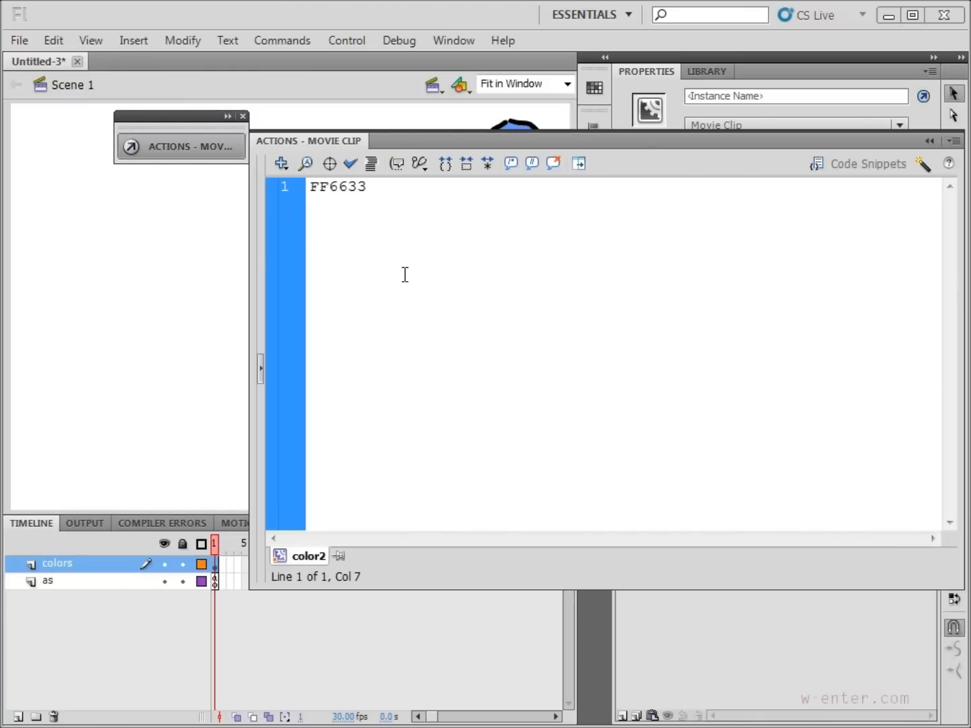
key(alt+Tab)
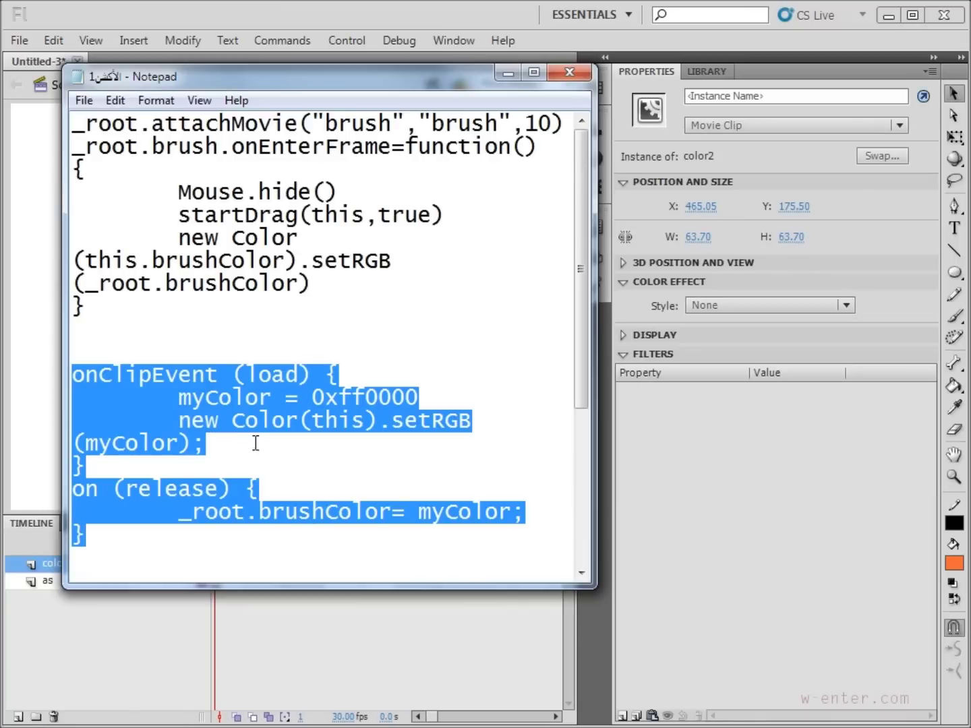
right_click(252, 420)
click(329, 476)
click(508, 79)
Paste the swatch code into color2's script with myColor = 0xFF6633, then add a new layer.
click(194, 143)
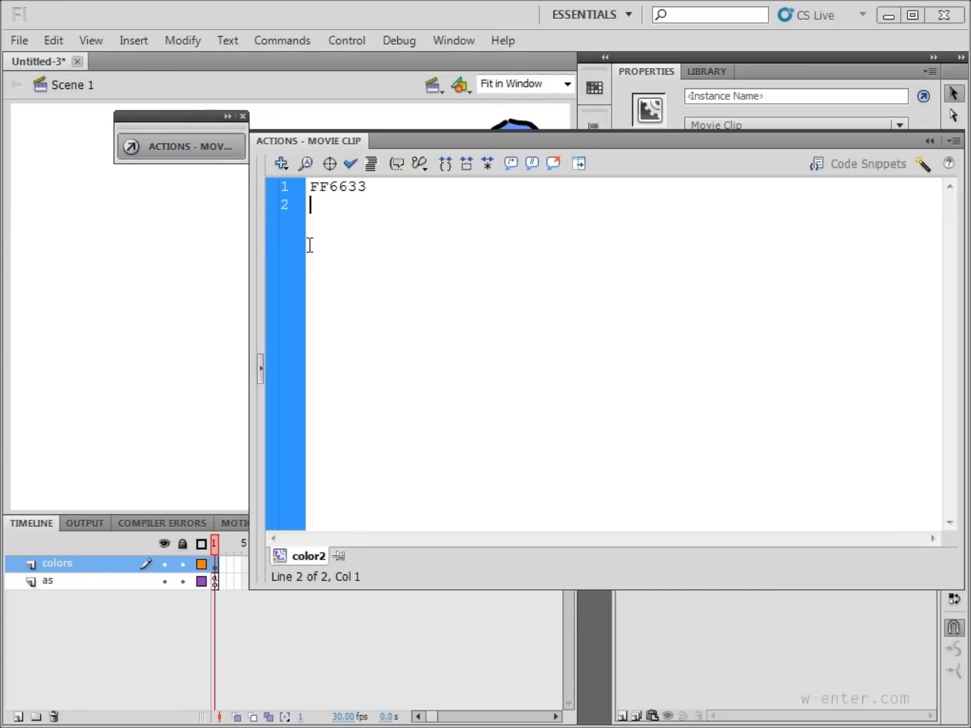
key(ctrl+v)
key(shift+Home)
key(BackSpace)
double_click(481, 222)
text(FF6633)
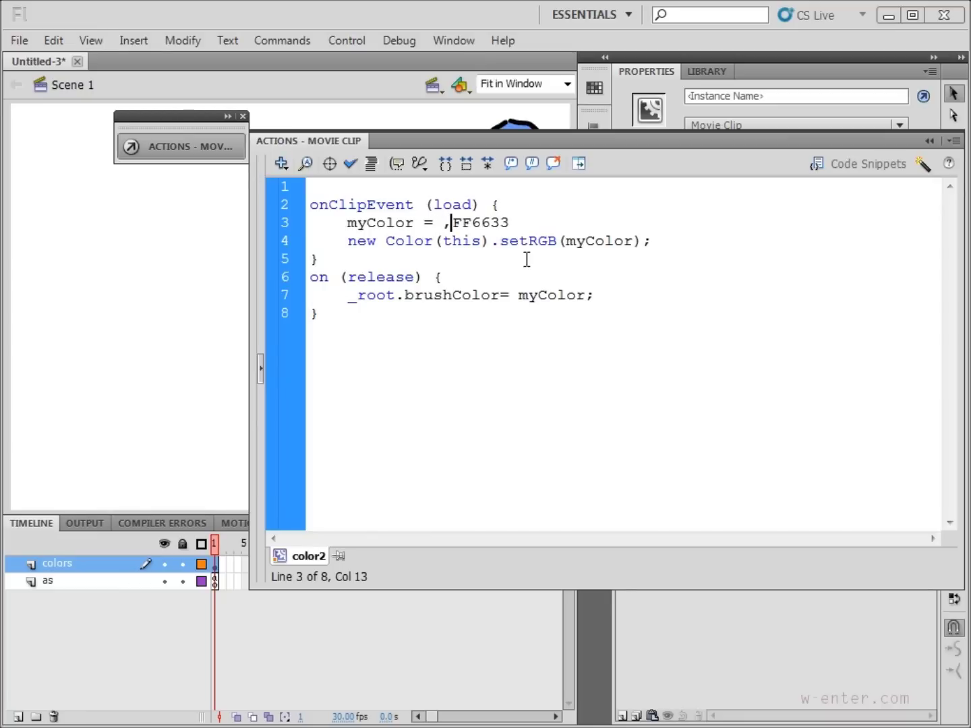
text(.x)
key(BackSpace)
key(BackSpace)
text(0x)
click(165, 149)
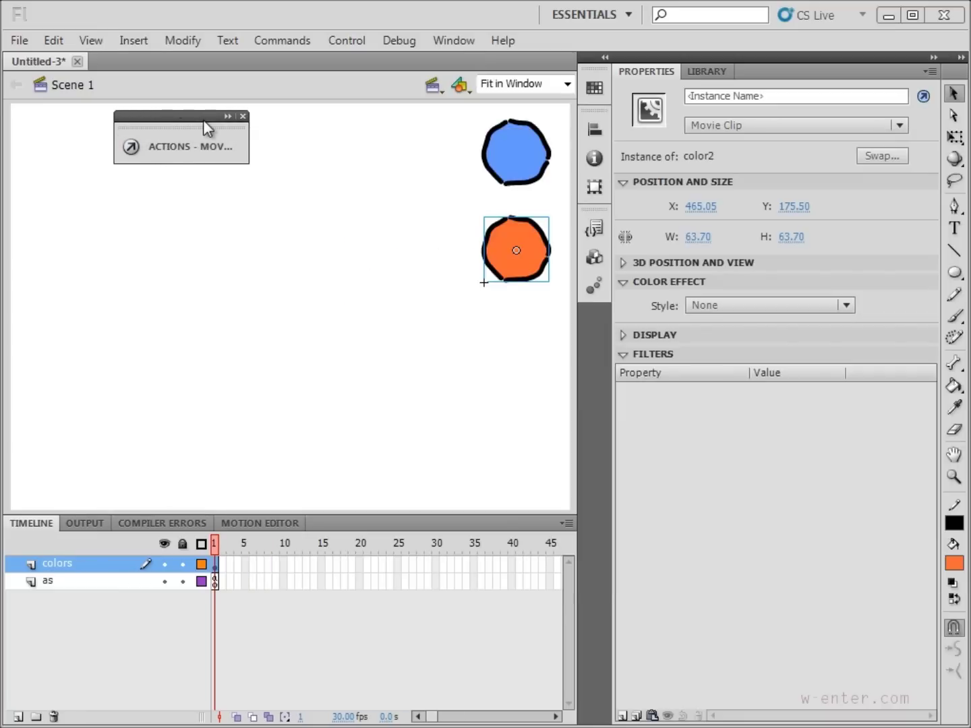
drag(201, 118, 215, 86)
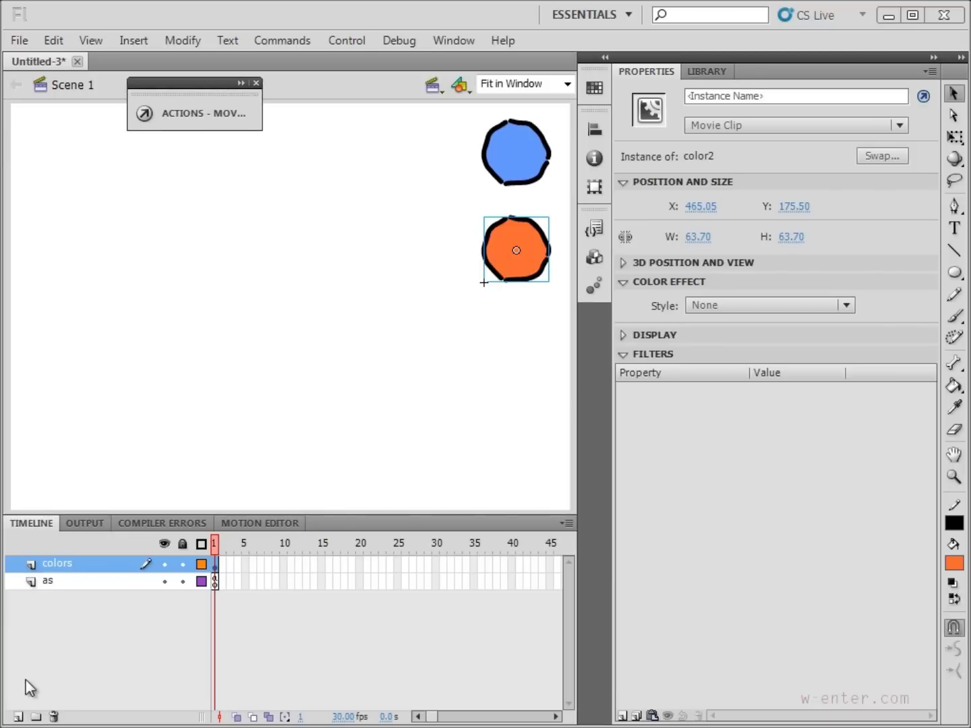
click(18, 717)
Rename the new layer to 'board'.
double_click(67, 565)
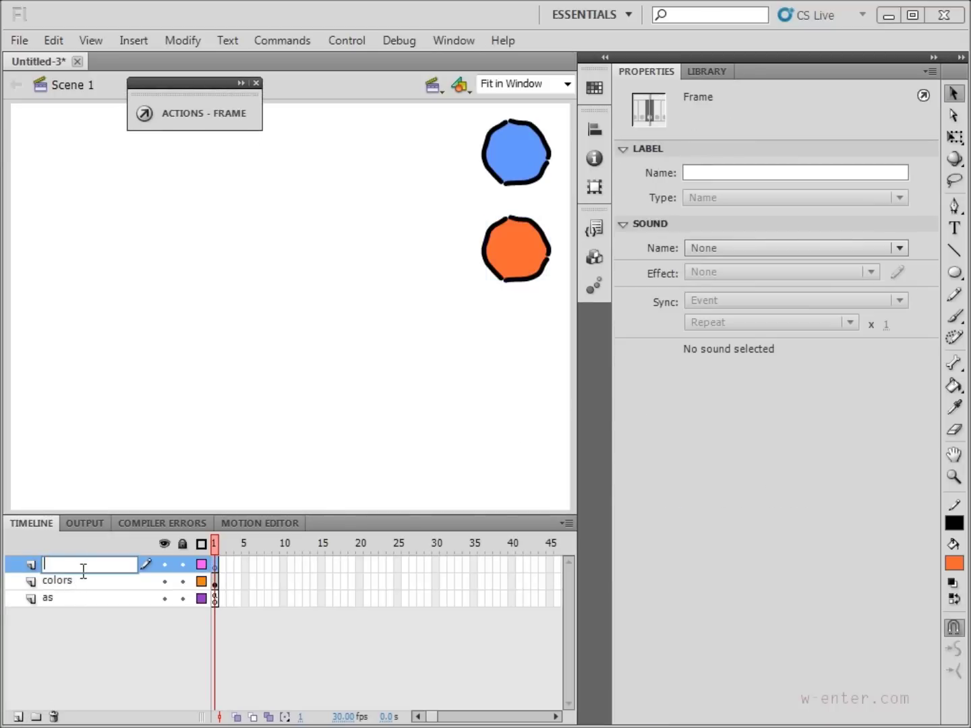
text(board)
key(Return)
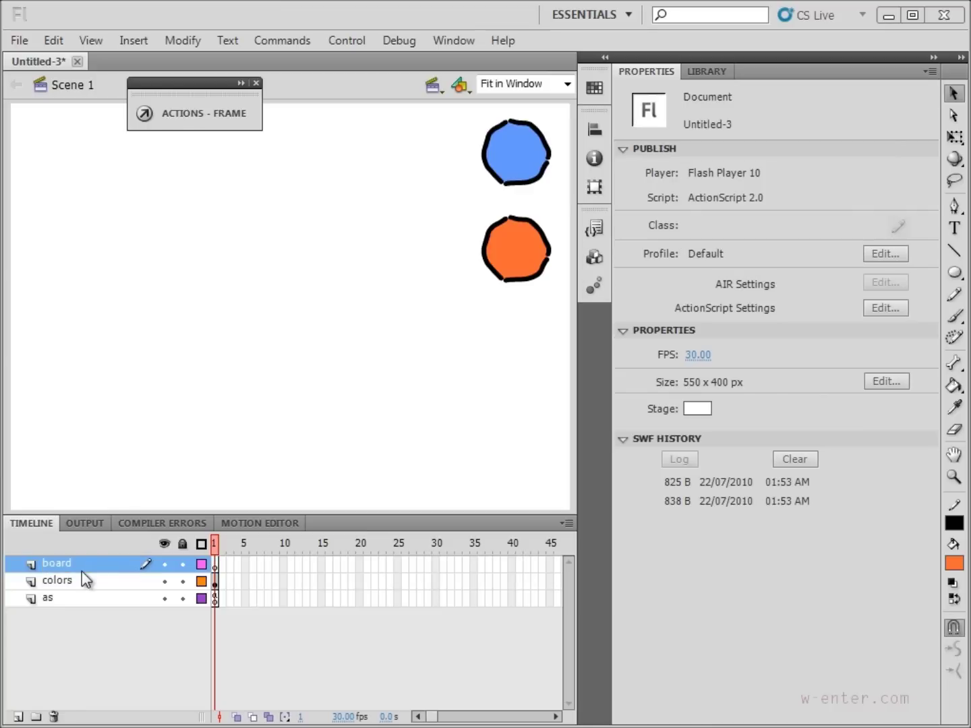
Draw a large white-filled rectangle with a ragged outline across the stage.
click(955, 271)
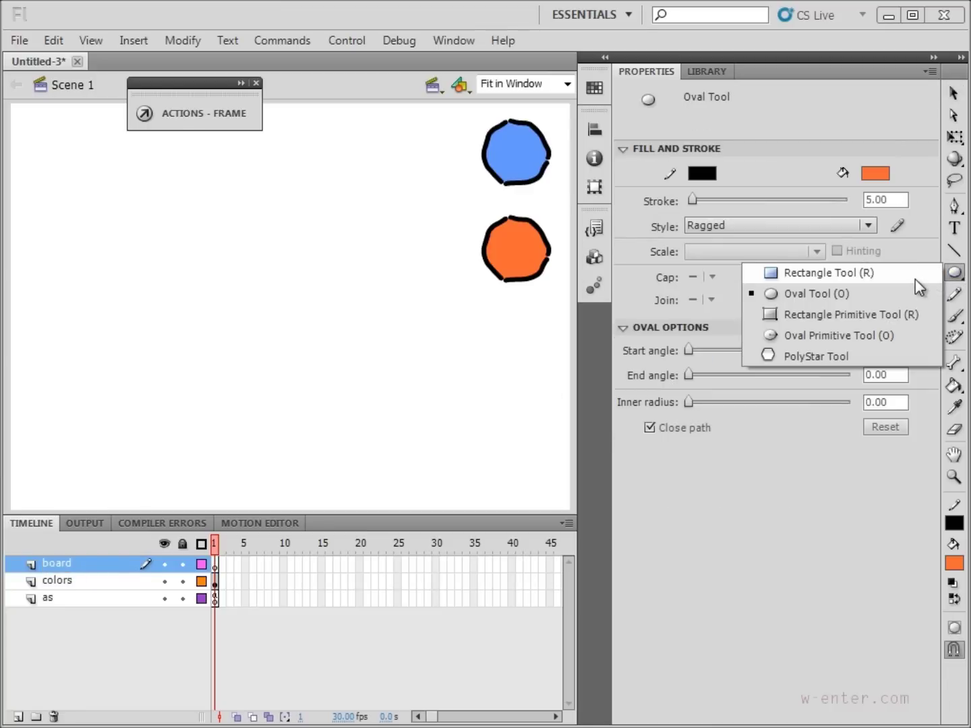
click(915, 278)
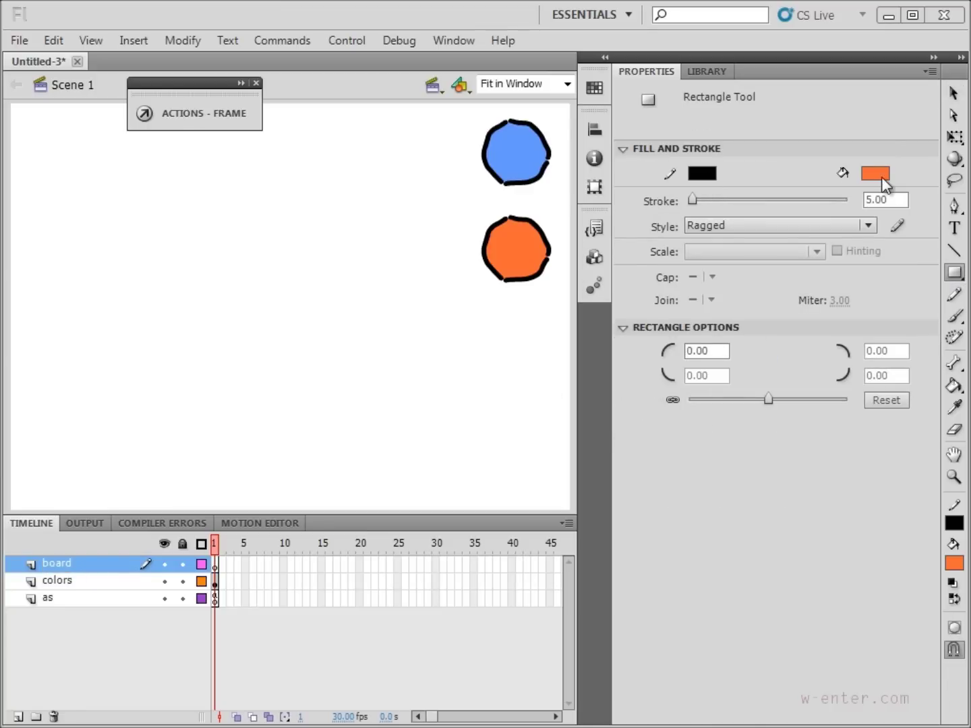
click(881, 177)
click(695, 286)
drag(38, 134, 452, 481)
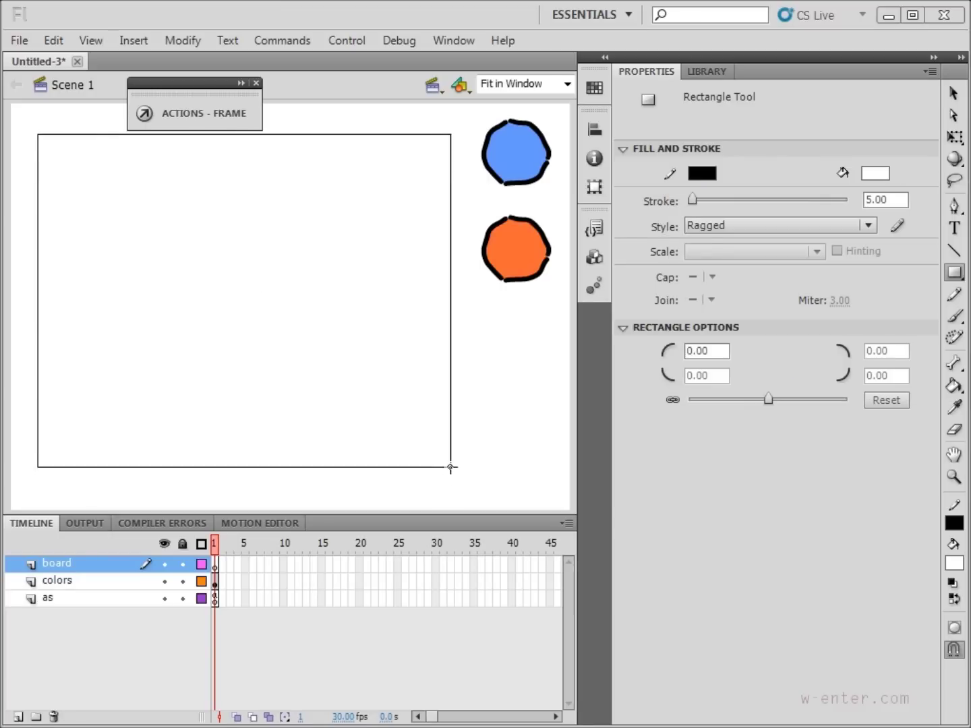
drag(452, 482, 451, 466)
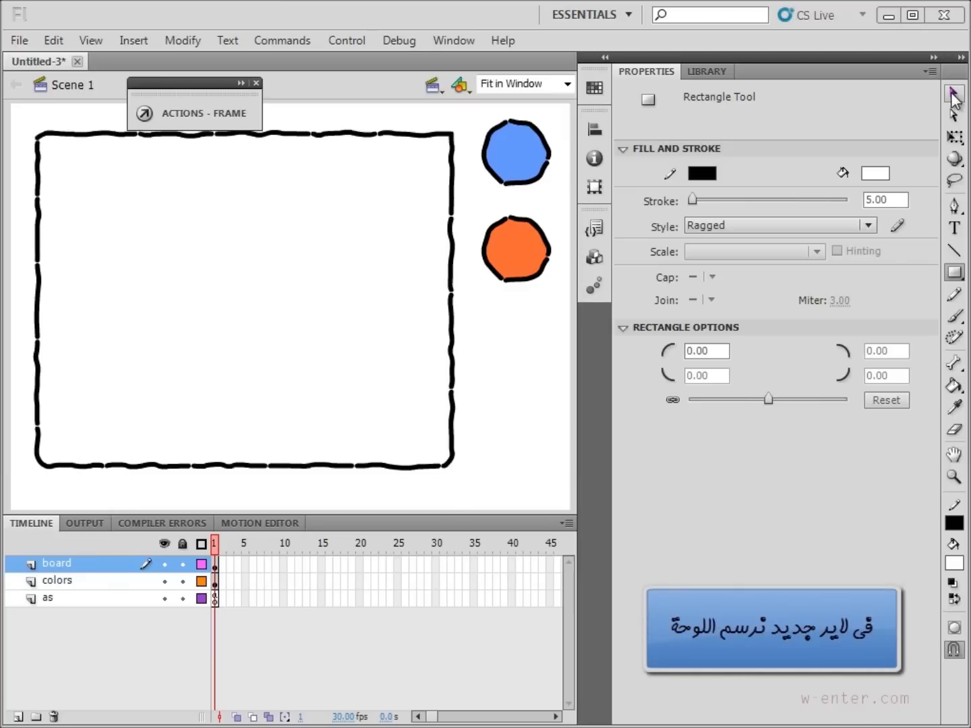
click(953, 95)
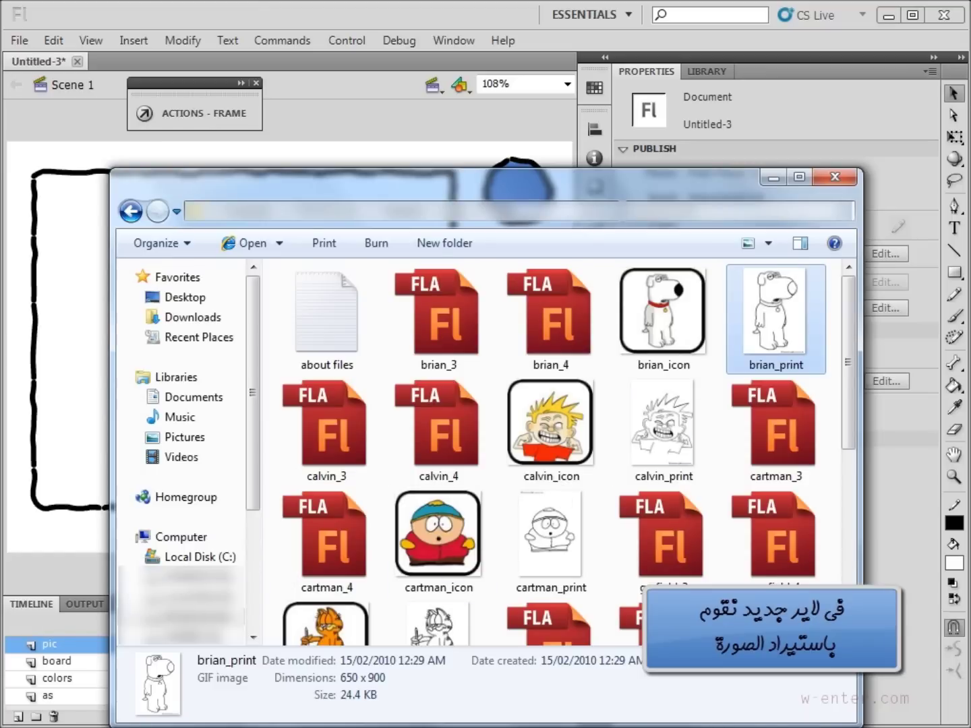
Drag brian_print.gif from Explorer onto the stage and minimize Explorer.
drag(776, 314, 70, 346)
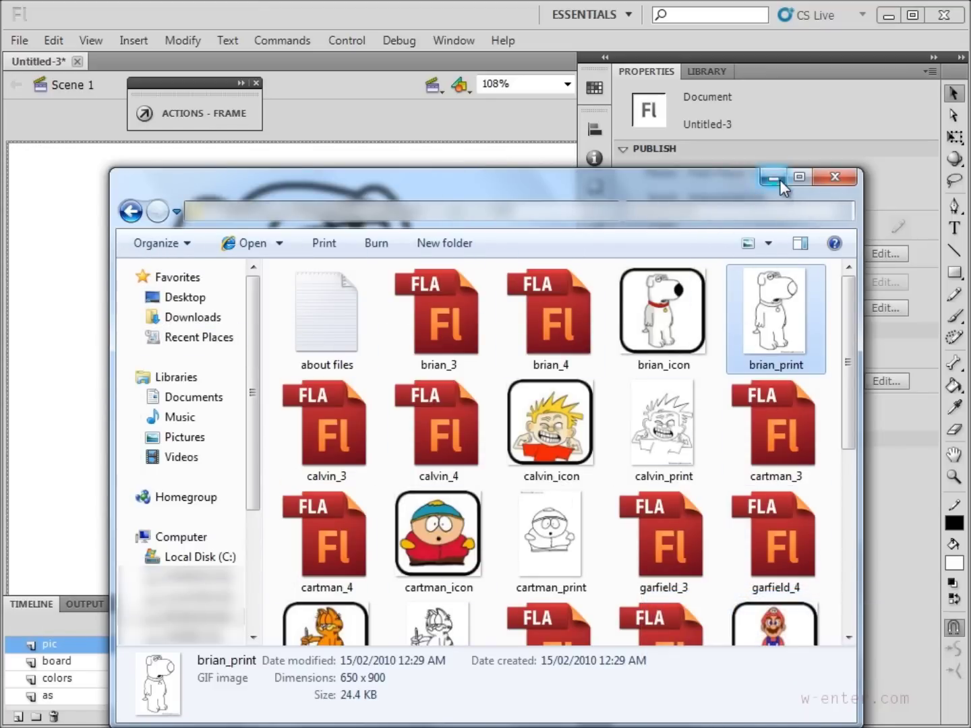
click(780, 178)
click(567, 84)
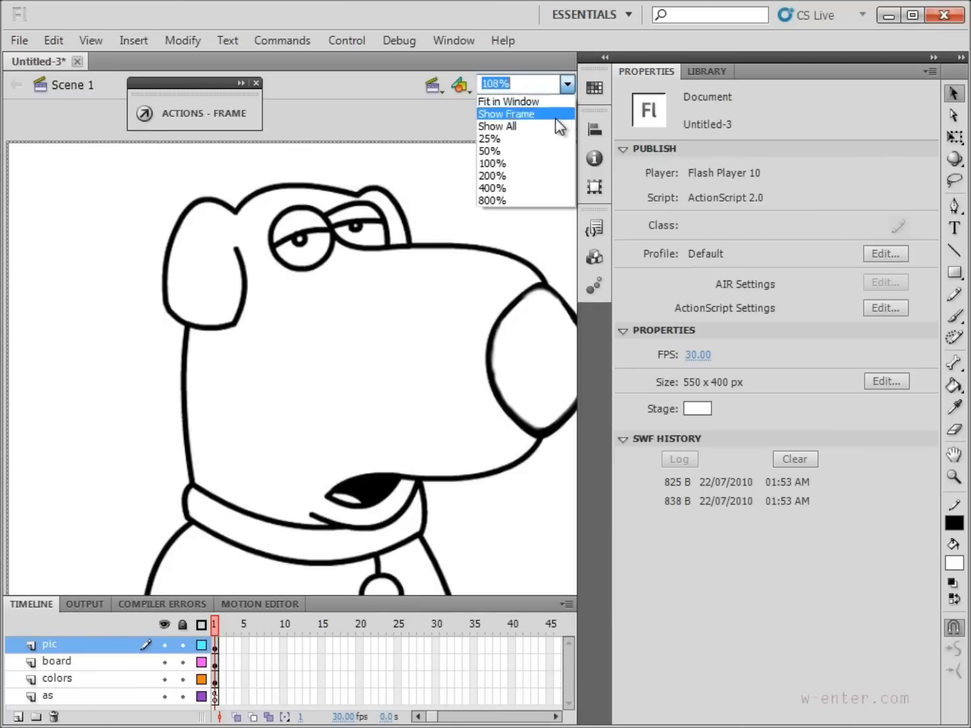
Scale the dog bitmap to about 218×302 and centre it inside the board.
click(552, 124)
click(421, 136)
key(q)
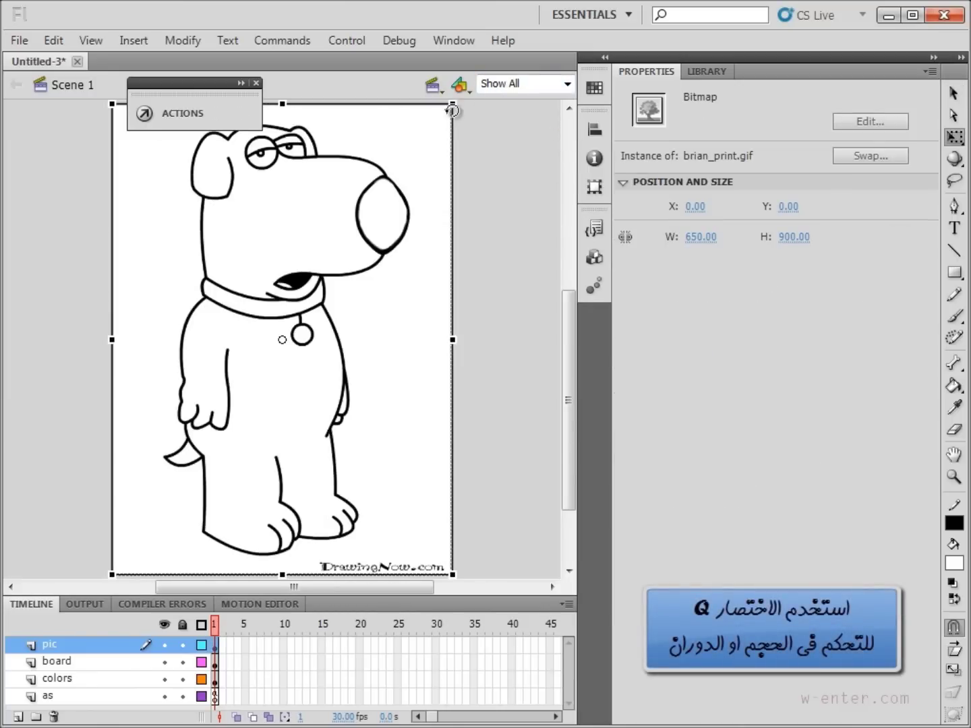
drag(453, 105, 357, 245)
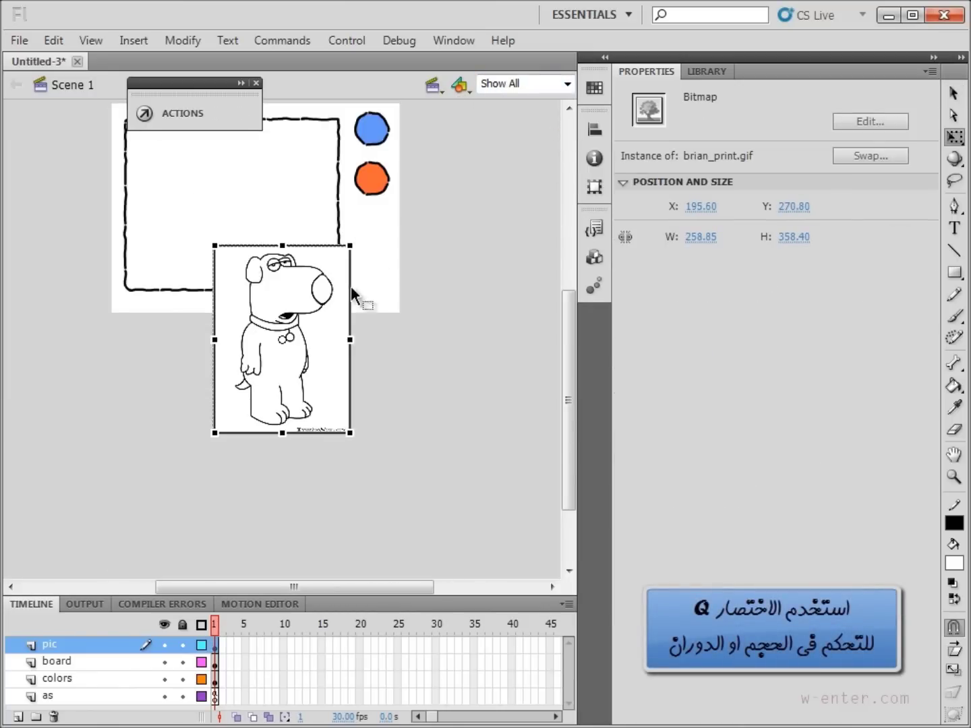
click(568, 83)
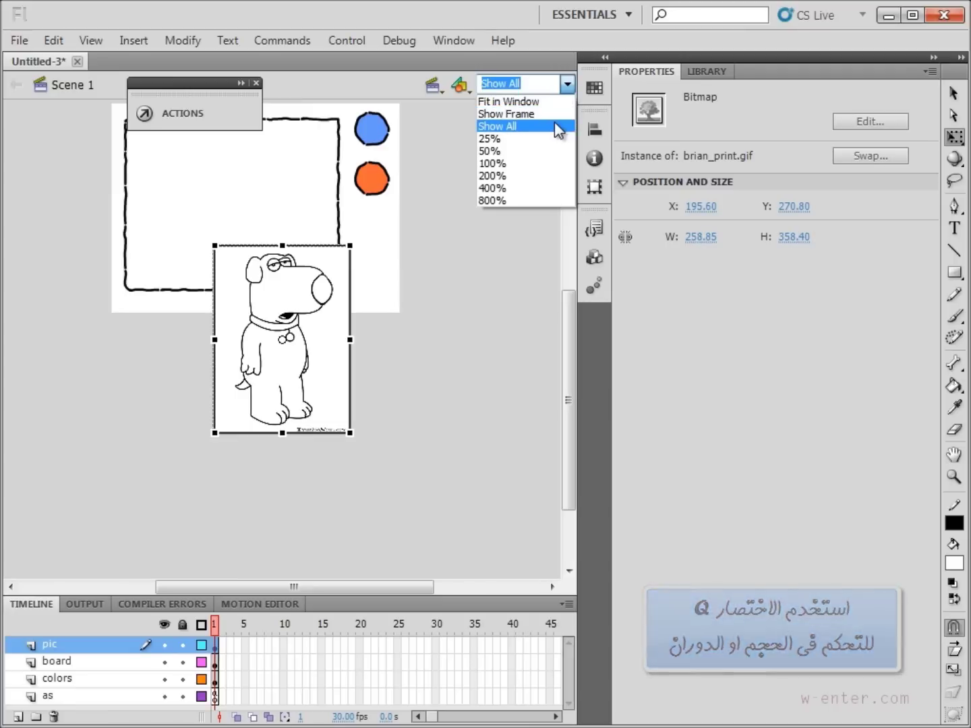
click(557, 101)
drag(365, 528, 254, 259)
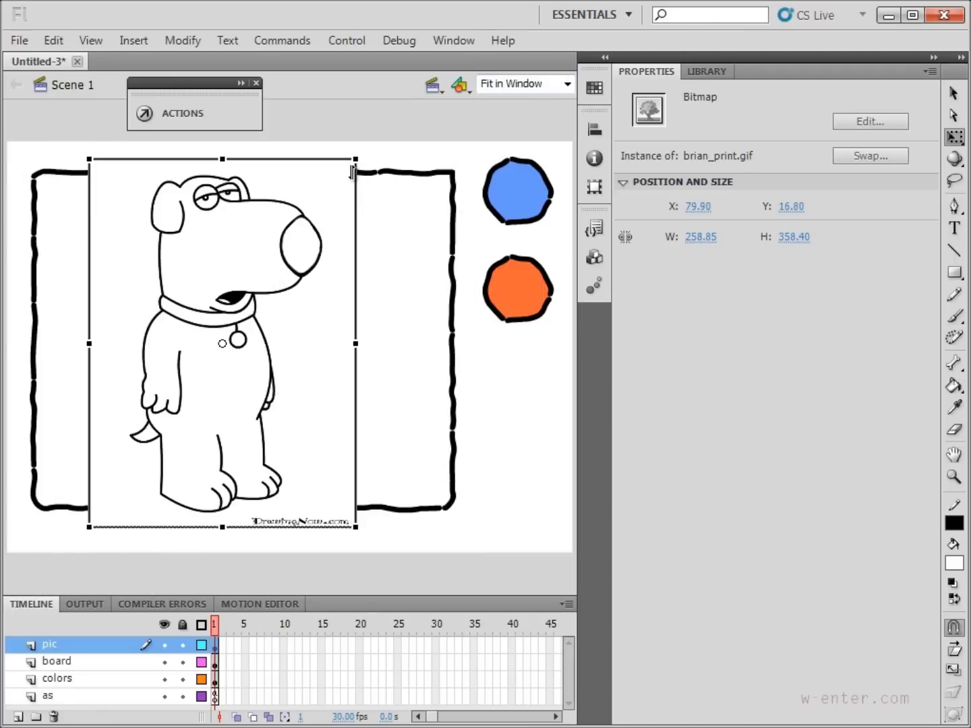
drag(357, 159, 336, 183)
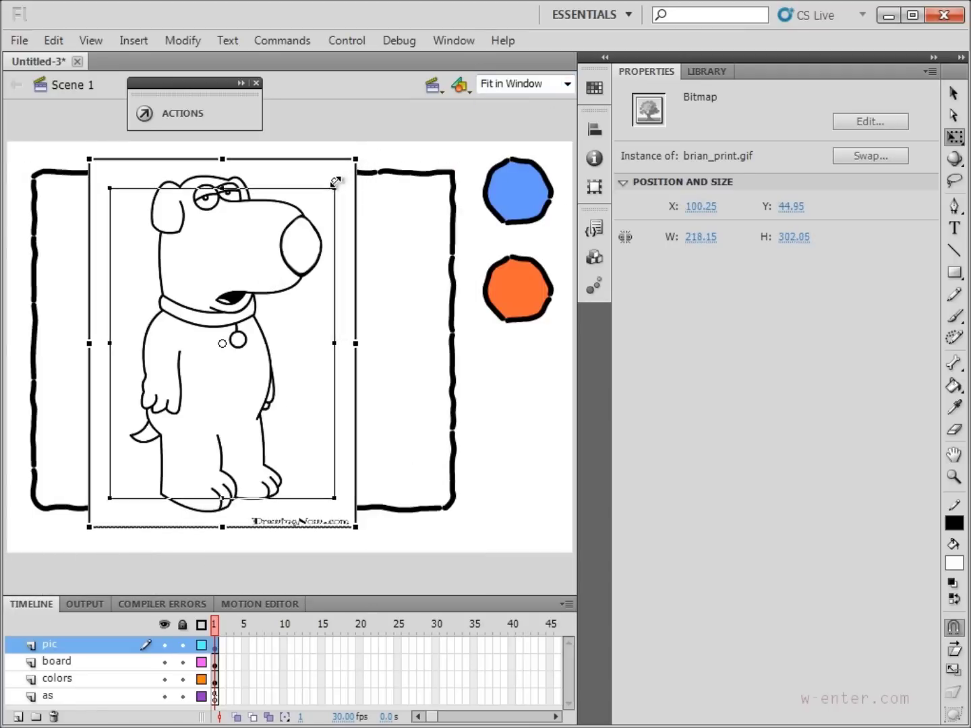
drag(315, 276, 323, 266)
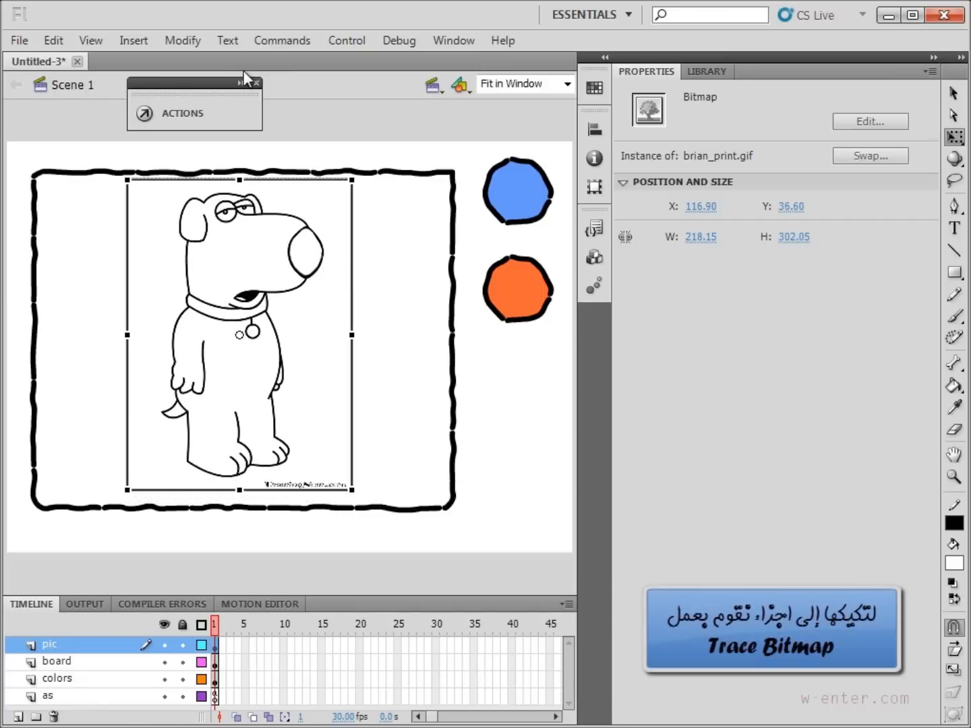
Trace the dog bitmap into vector shapes and cut away its surrounding white area.
click(192, 45)
mouse_move(228, 140)
click(488, 156)
click(578, 332)
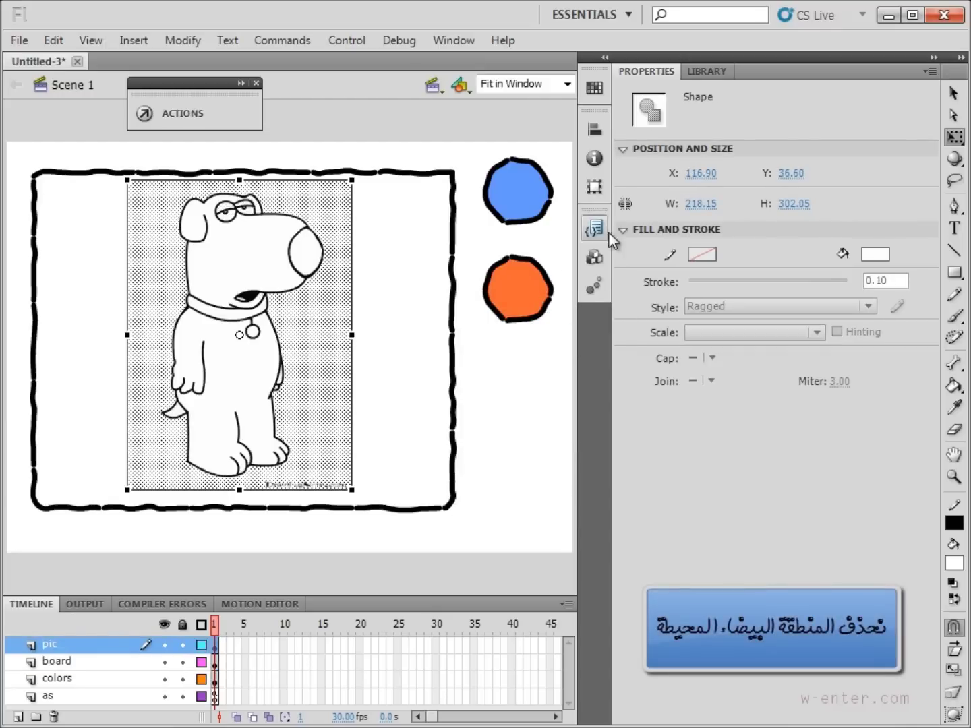
right_click(323, 271)
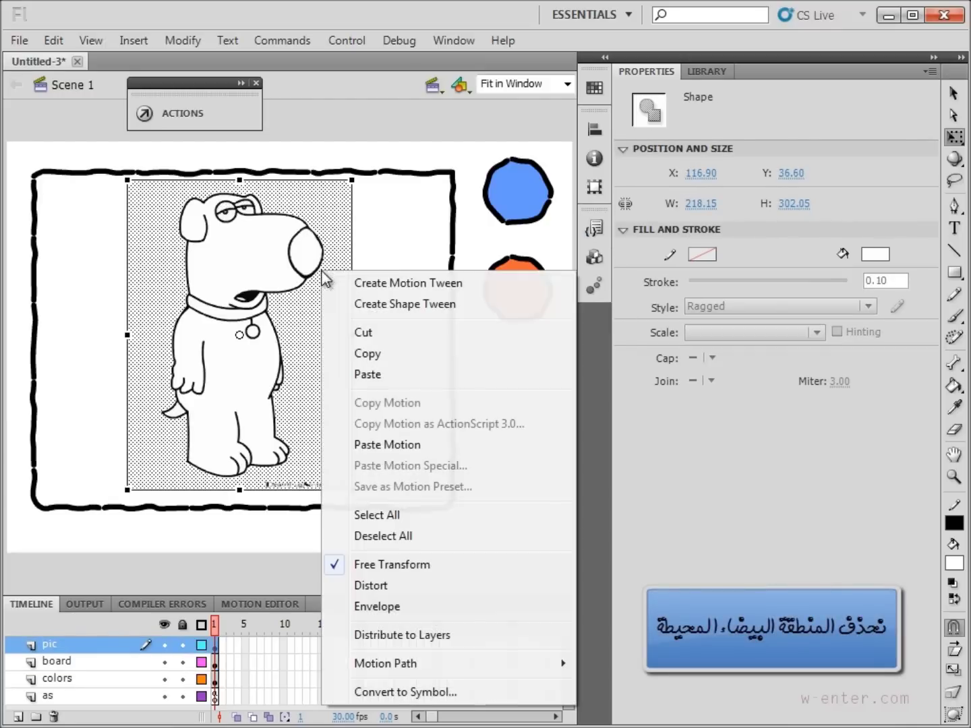
click(412, 334)
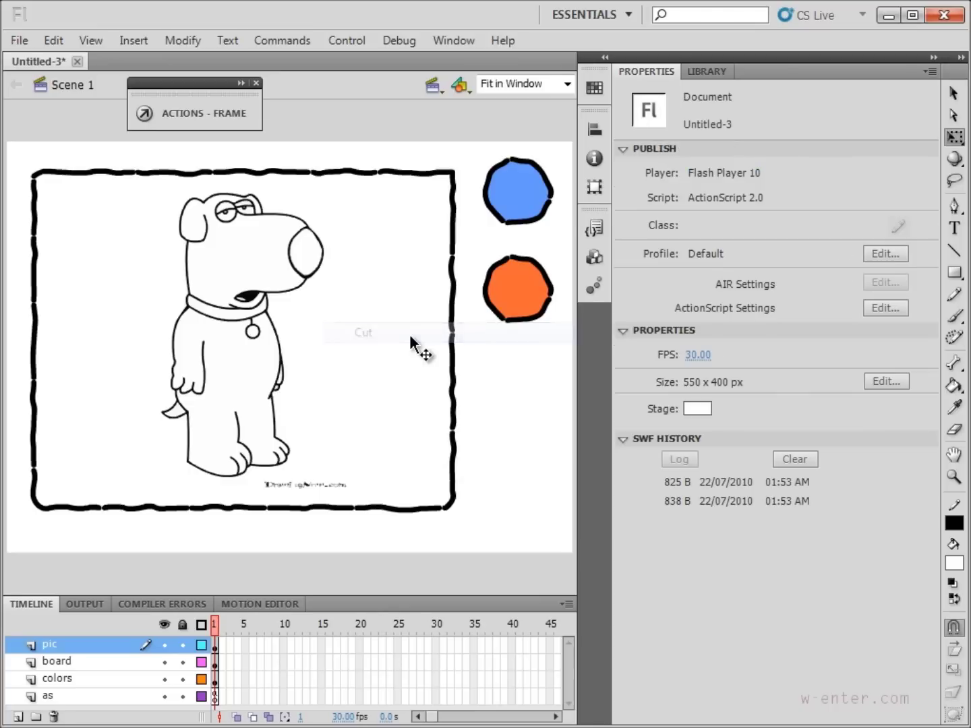
Convert the dog's head and body into movie clips a1 and a2.
click(243, 266)
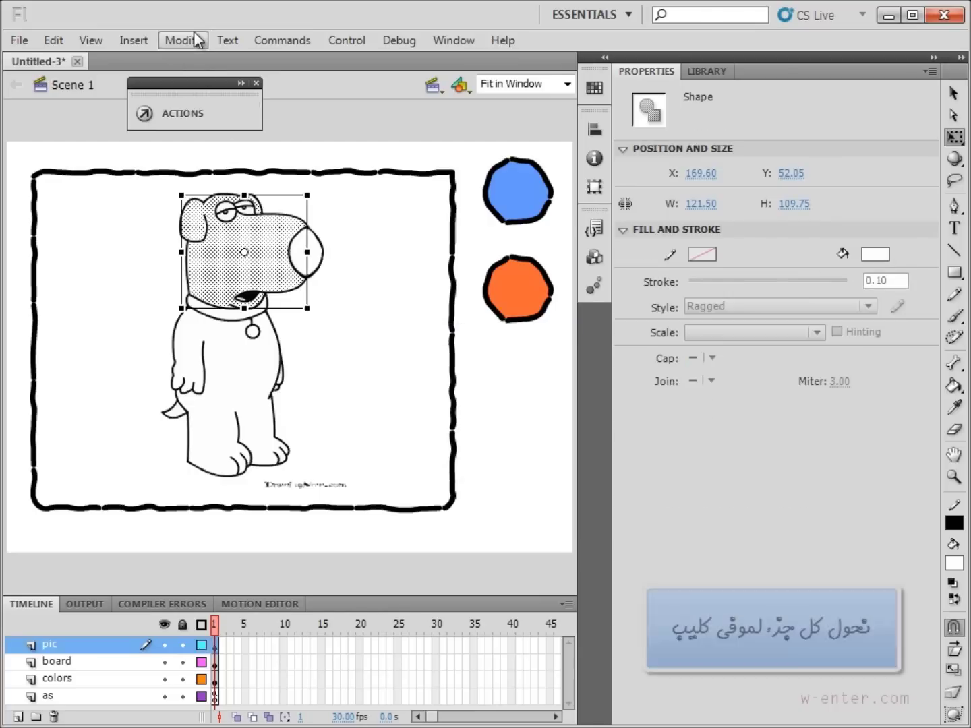
click(191, 40)
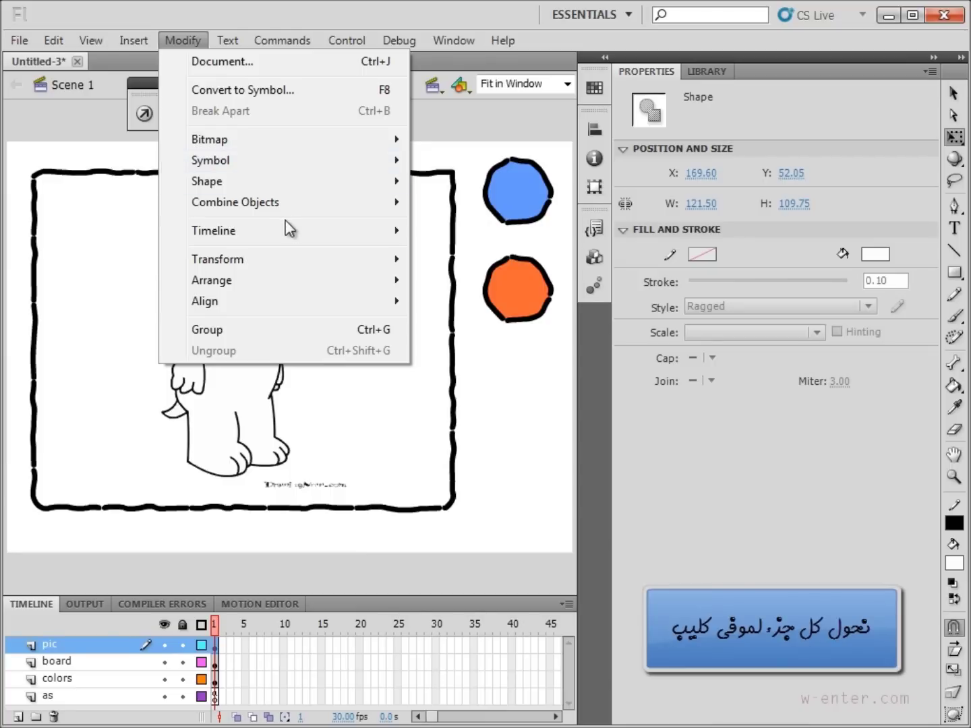
click(268, 86)
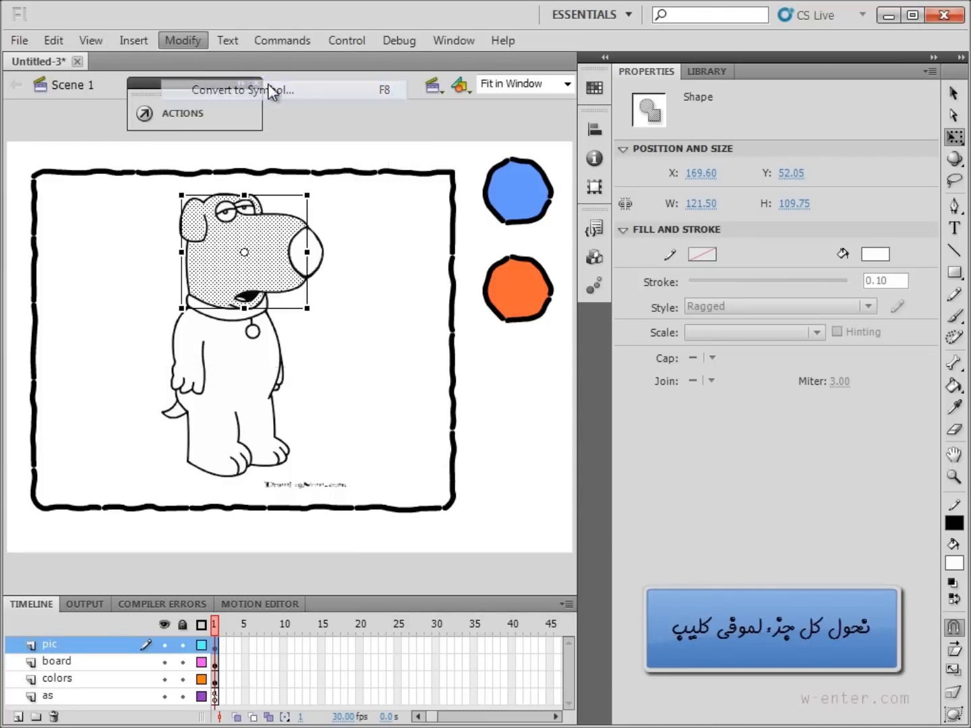
text(a1)
click(653, 118)
click(217, 386)
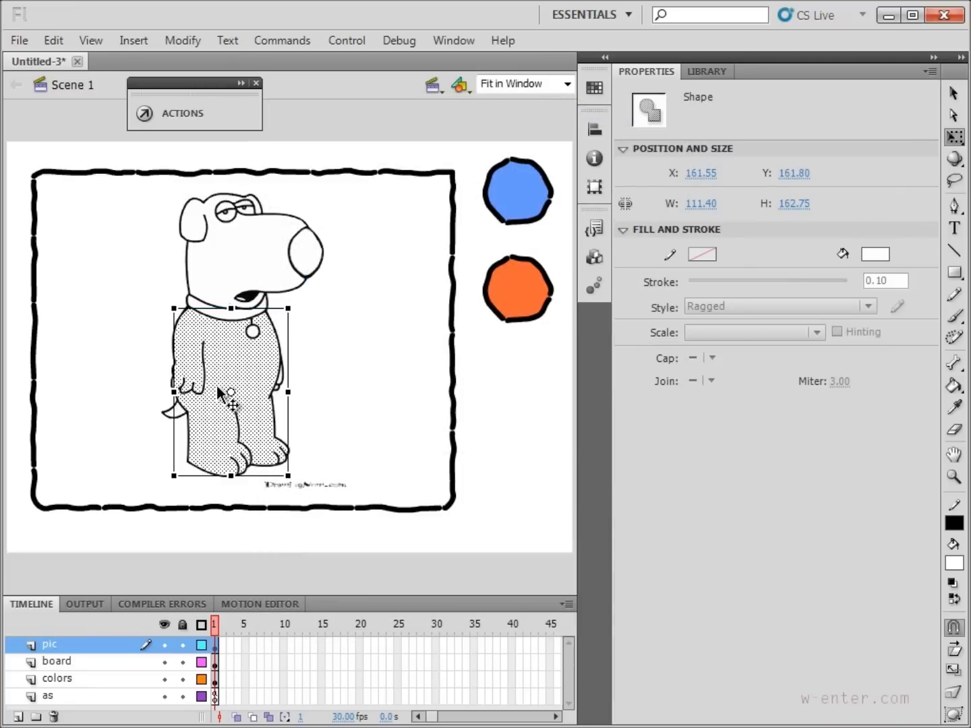
click(196, 46)
click(212, 98)
text(a2)
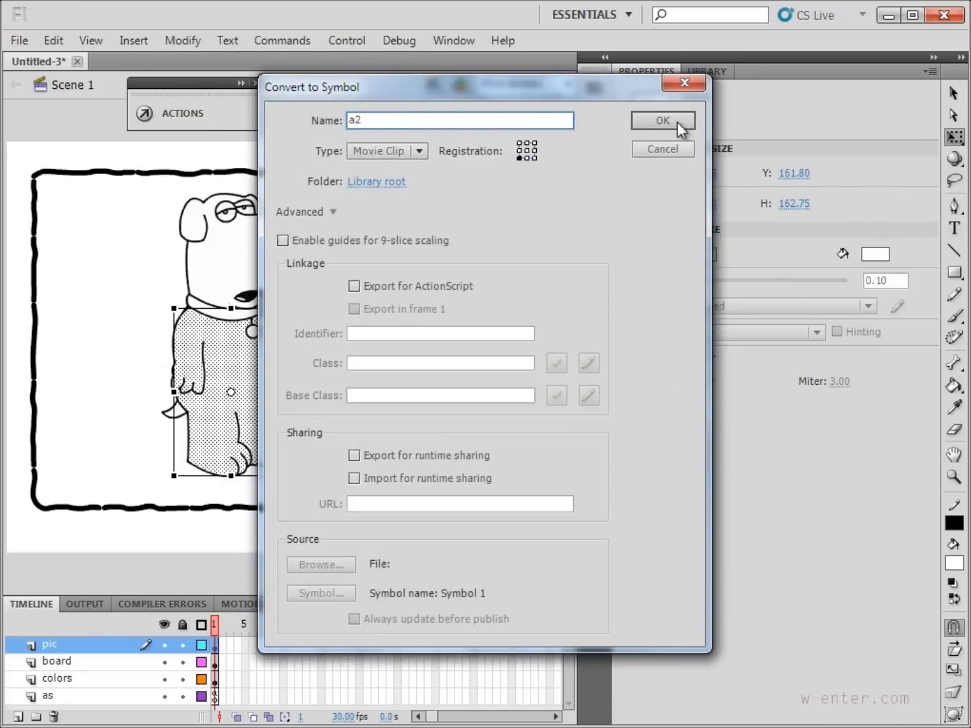
click(676, 122)
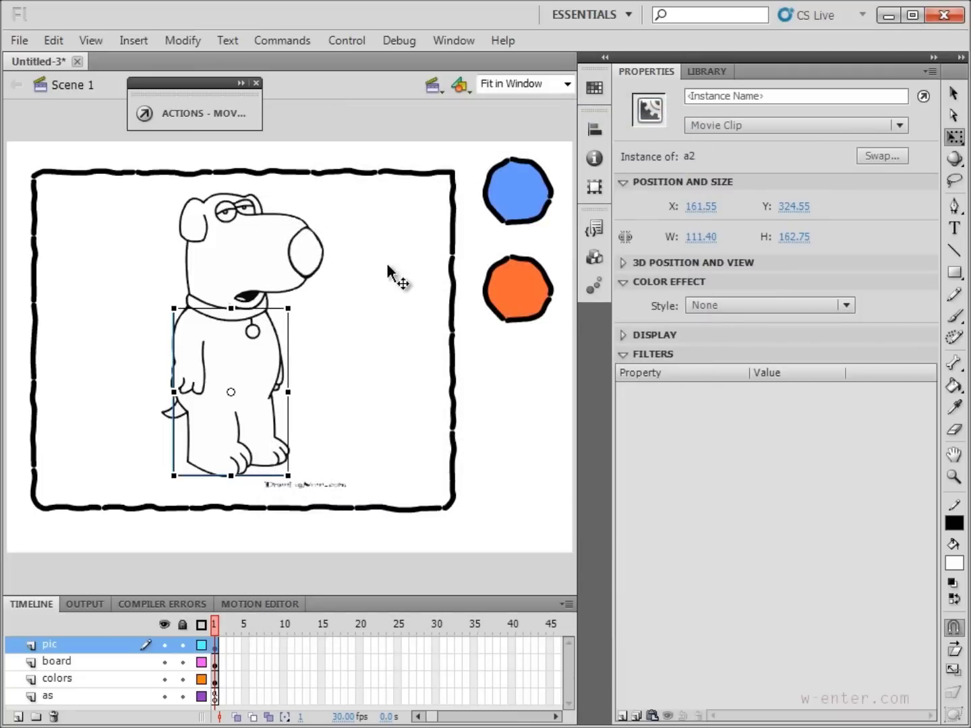
Convert the dog's nose into movie clip a3.
click(314, 259)
click(192, 47)
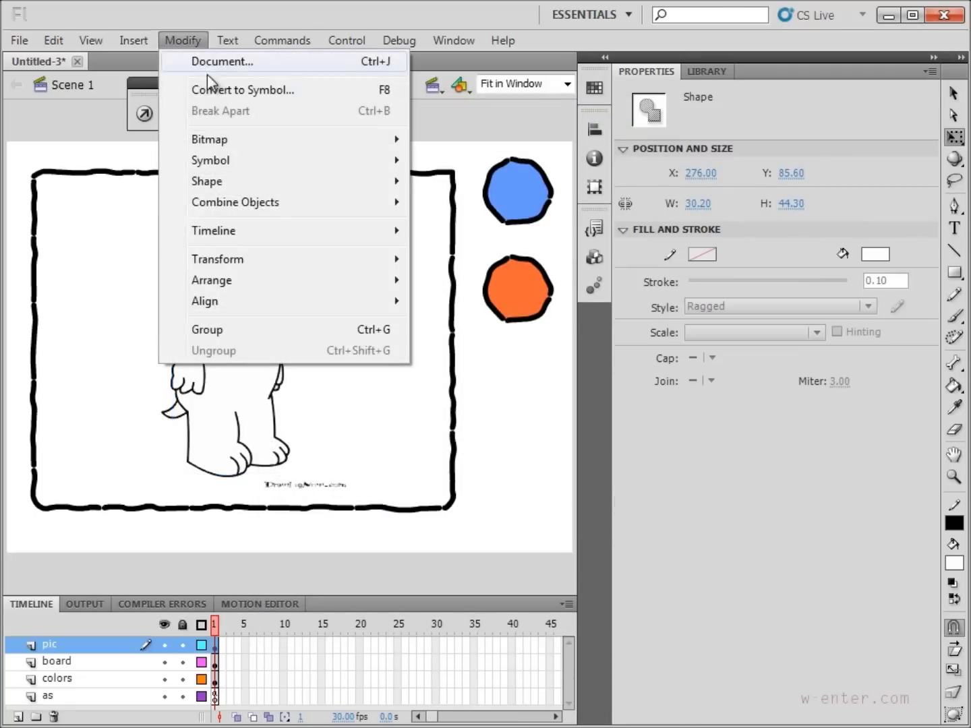
click(221, 88)
text(a3)
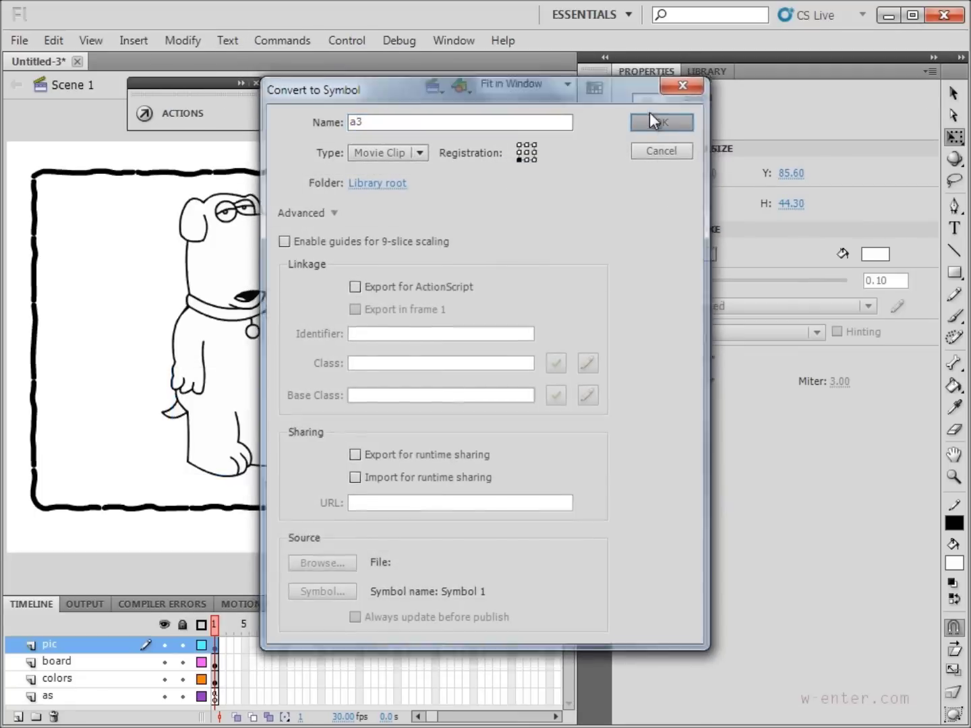
click(649, 113)
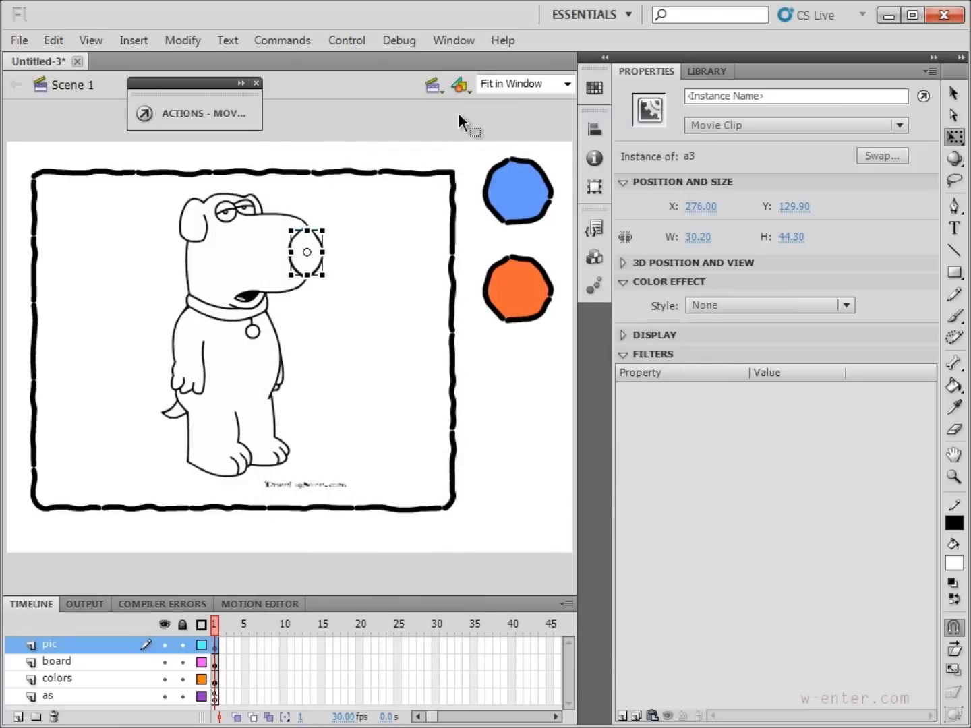
Copy the on(press) colouring code from Notepad for the nose clip's script.
double_click(212, 83)
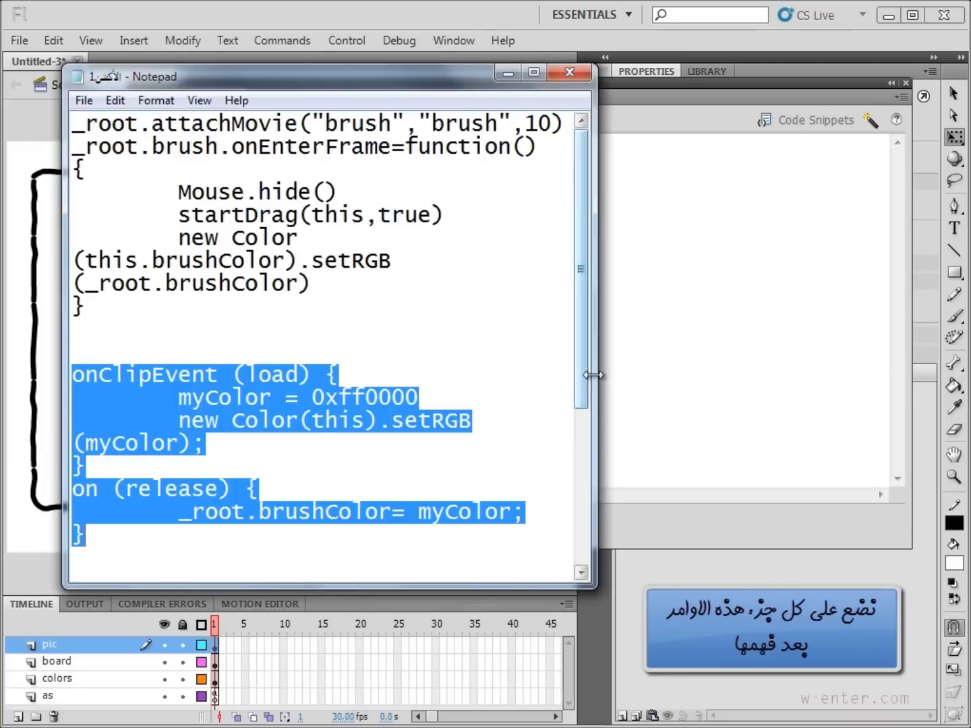
scroll(434, 518, down, 3)
drag(101, 451, 42, 364)
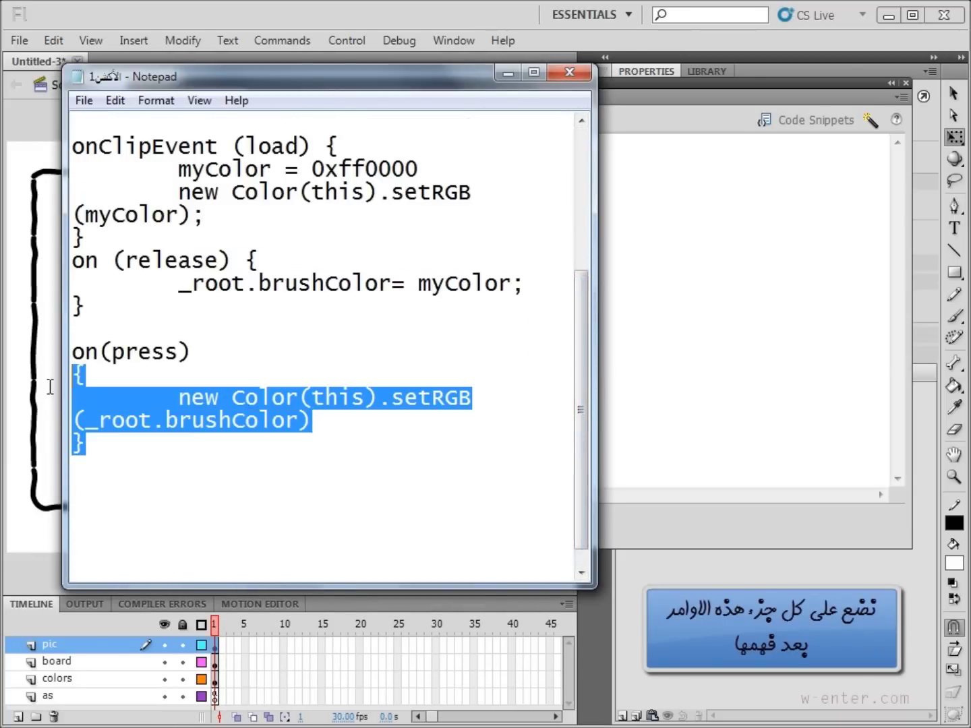
key(ctrl+c)
click(508, 73)
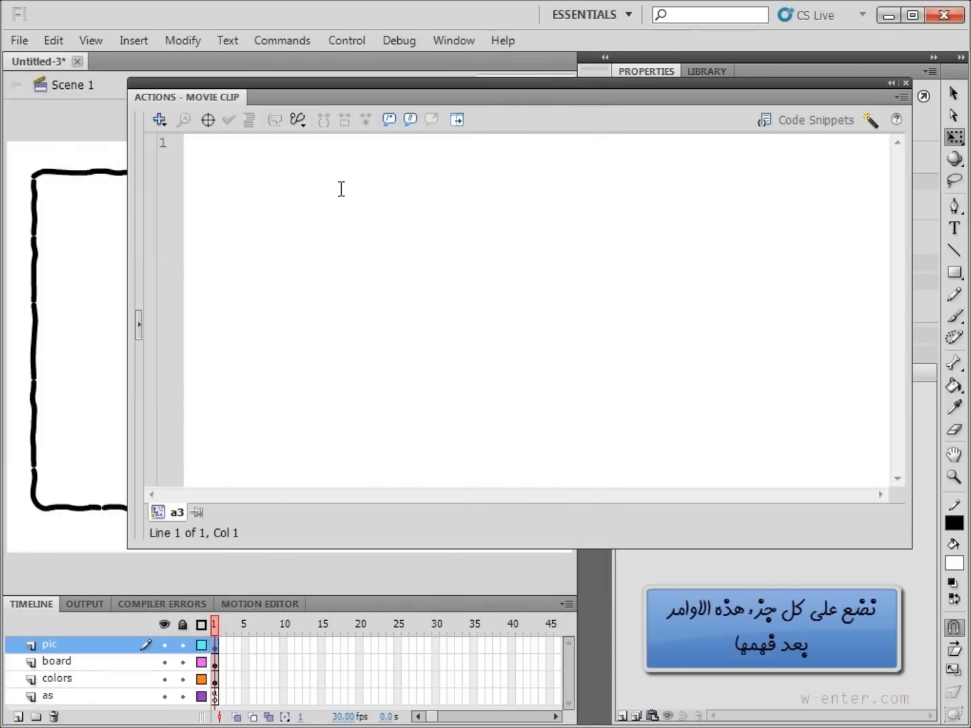
Paste the on(press) setRGB script into the nose clip a3 and head clip a1.
key(ctrl+v)
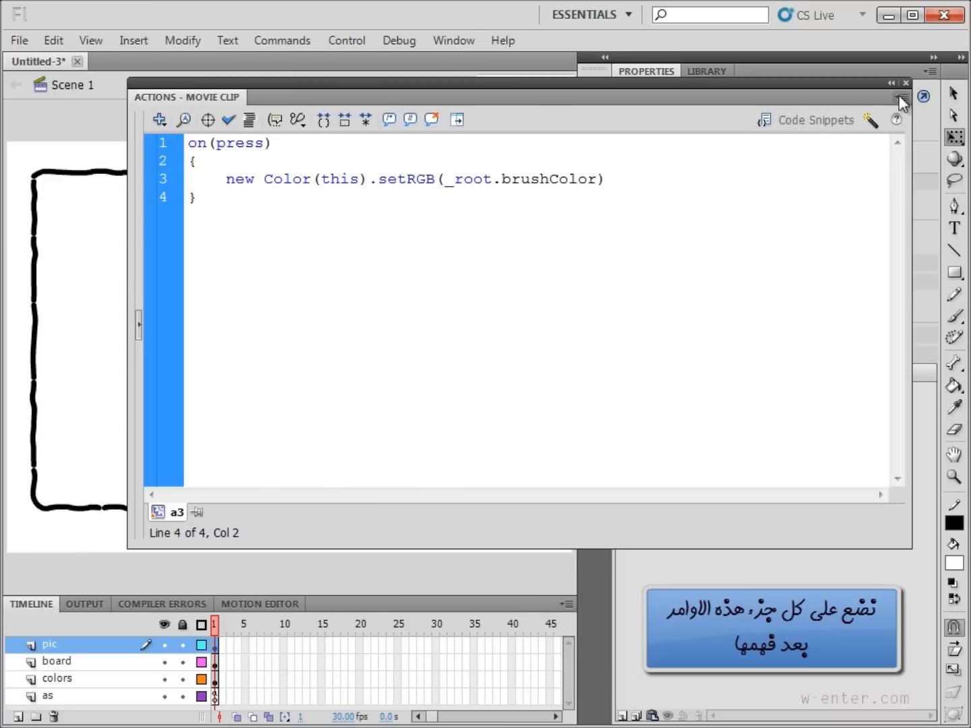
click(892, 83)
click(220, 244)
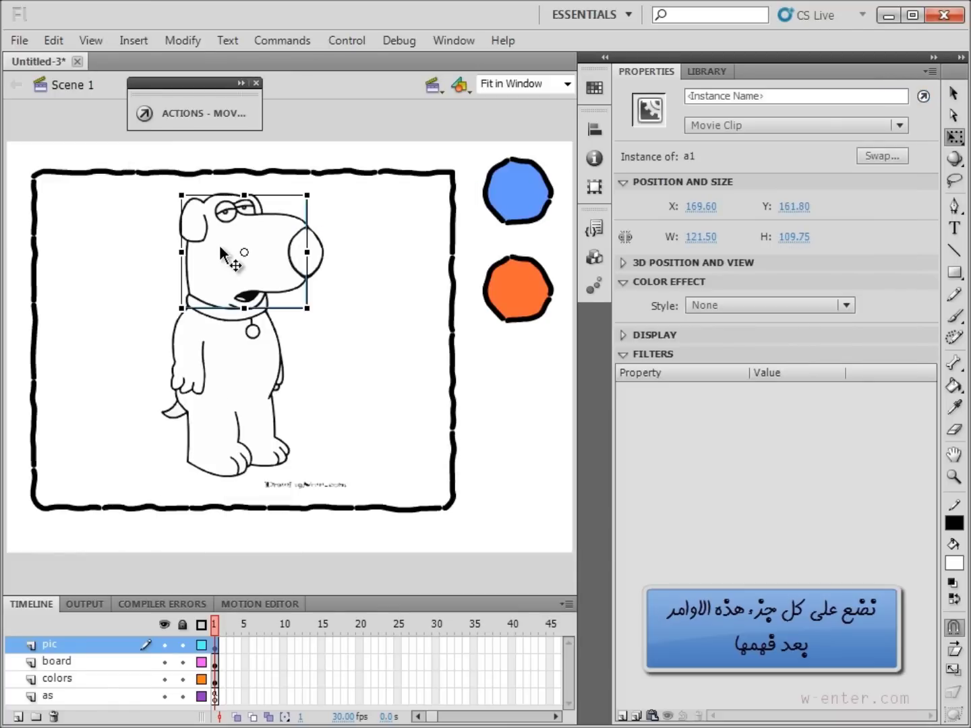
click(232, 114)
click(419, 231)
key(ctrl+v)
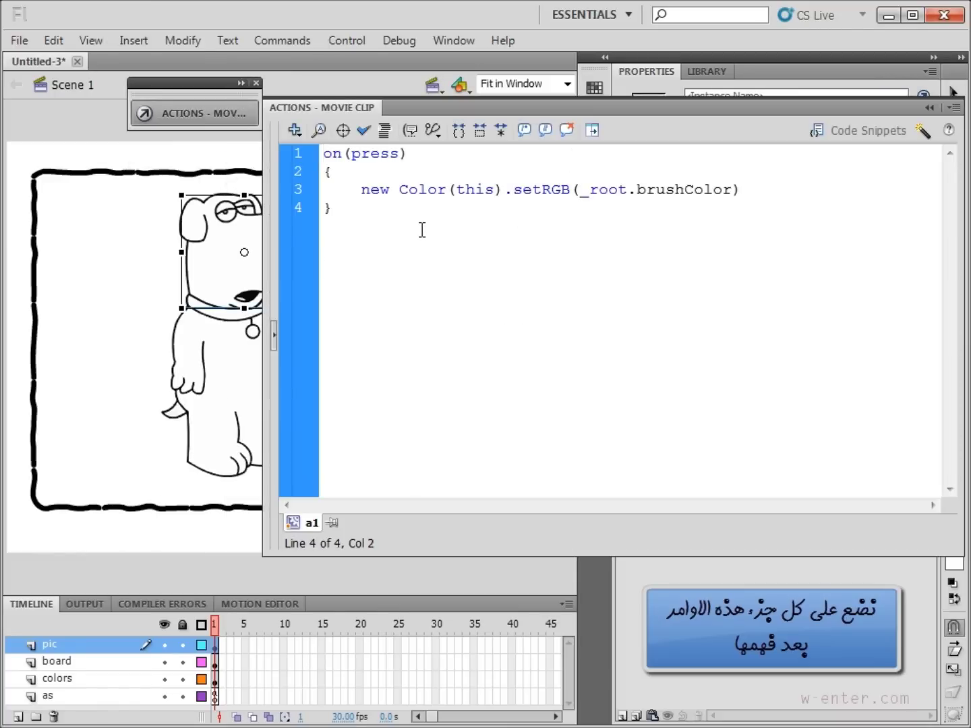
Open the body clip a2's script, then run Test Movie.
click(933, 114)
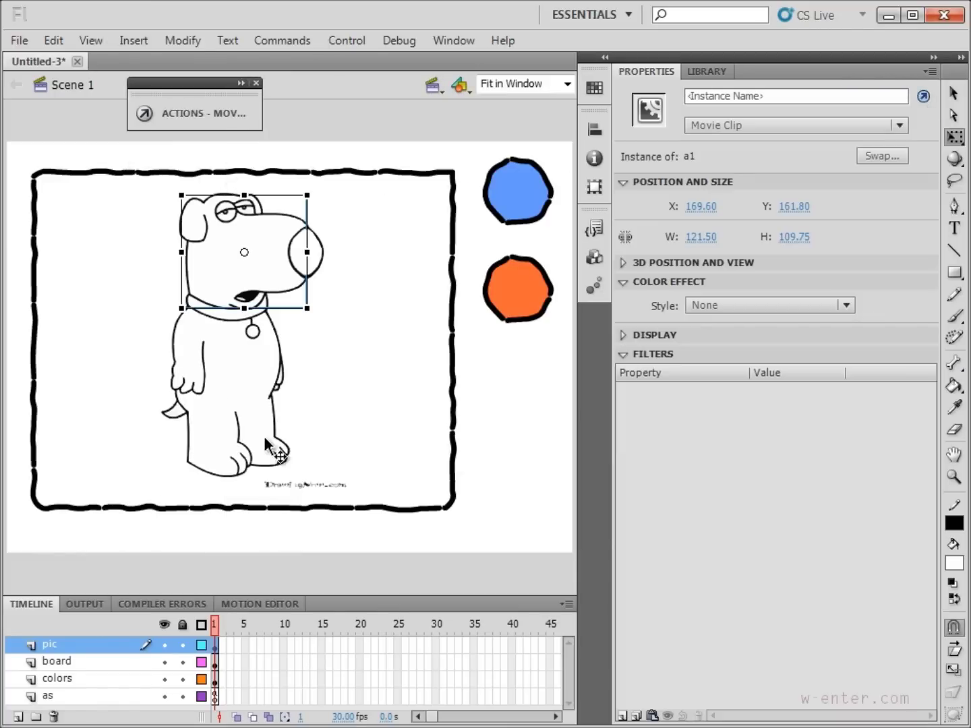
click(206, 116)
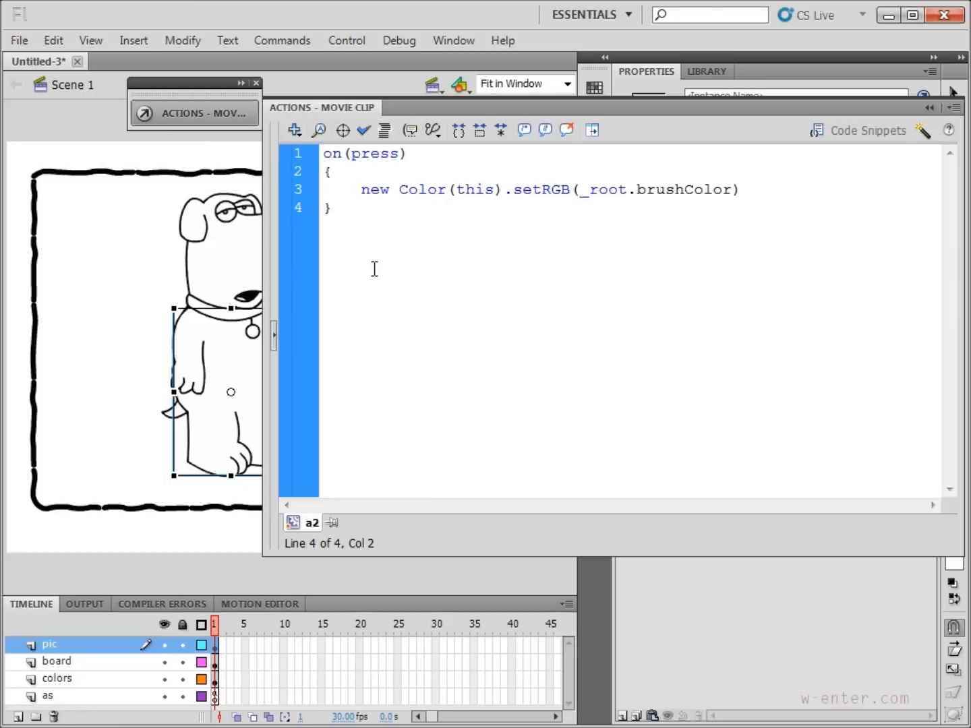
click(362, 42)
mouse_move(384, 181)
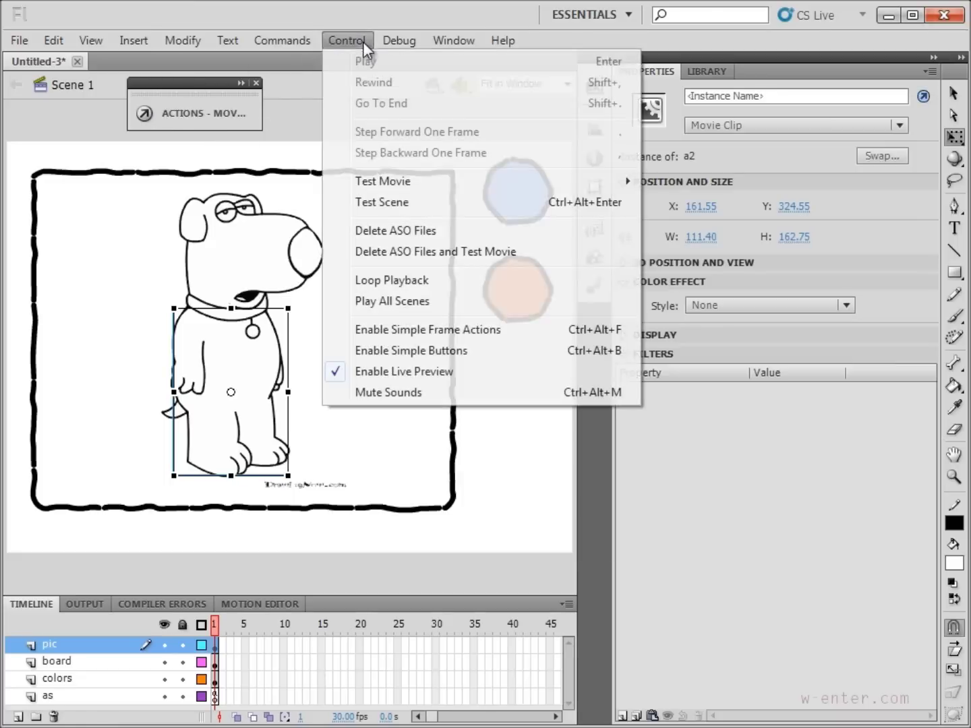
click(698, 270)
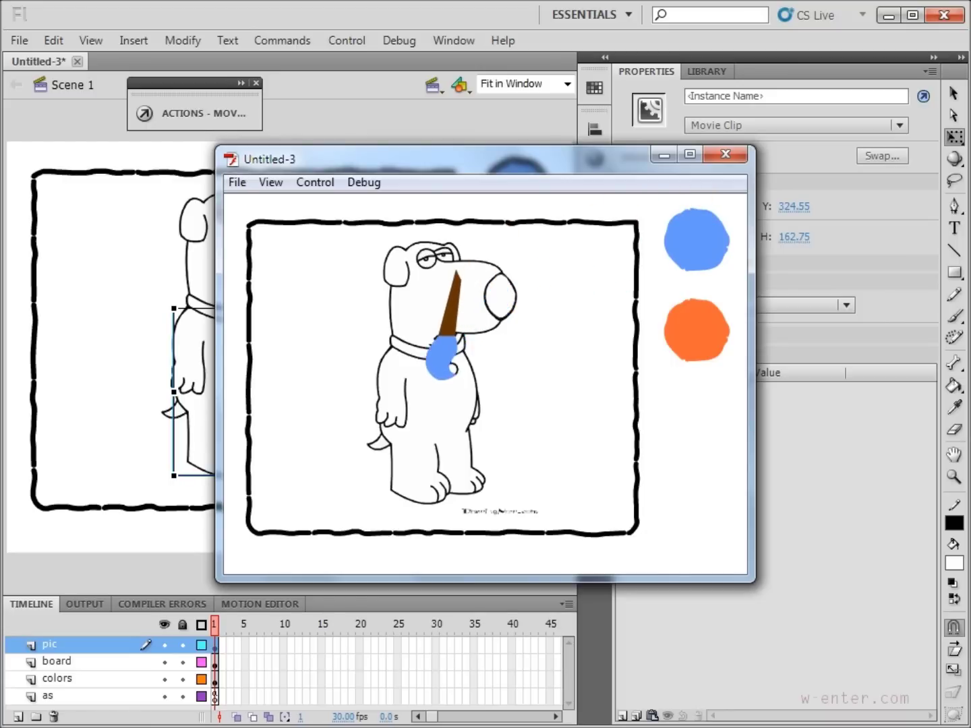
In the test player, paint the head blue and the body orange, then close it.
click(424, 304)
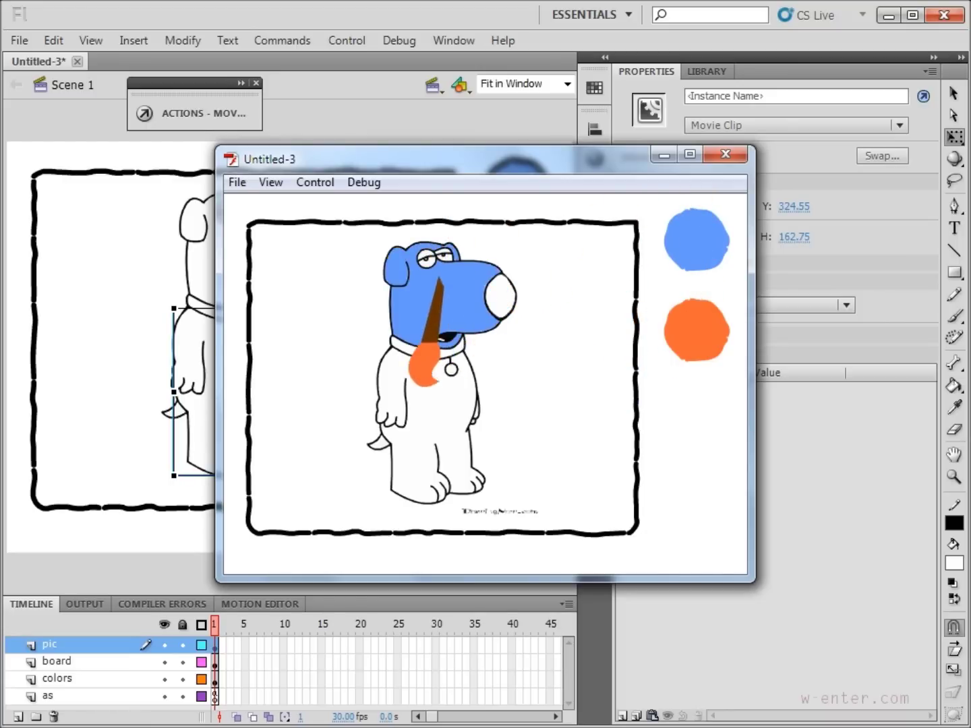
click(422, 404)
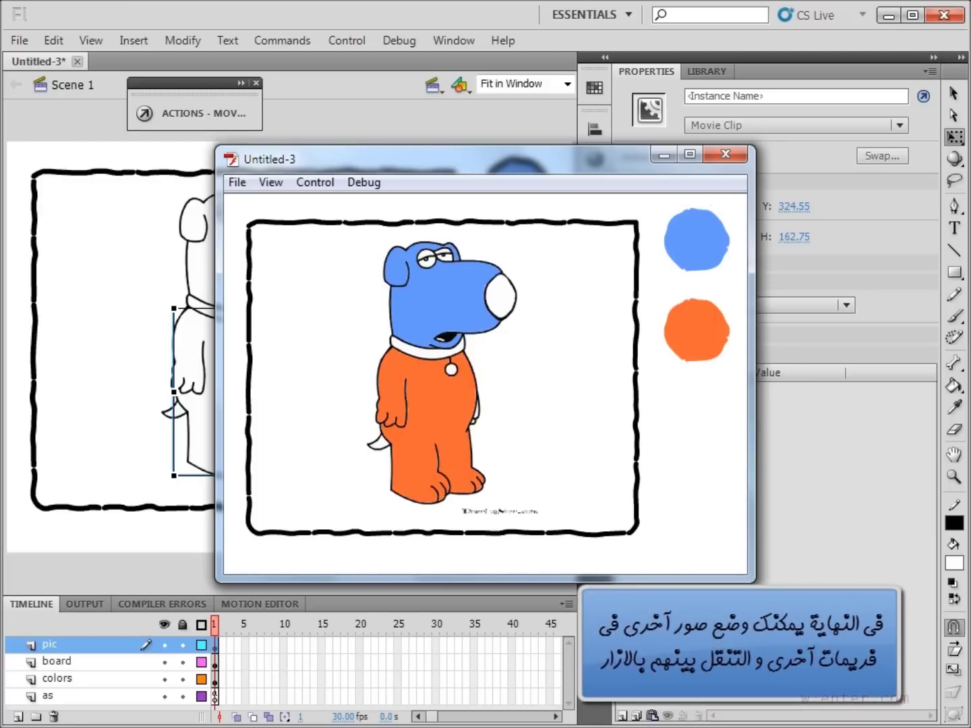
click(724, 155)
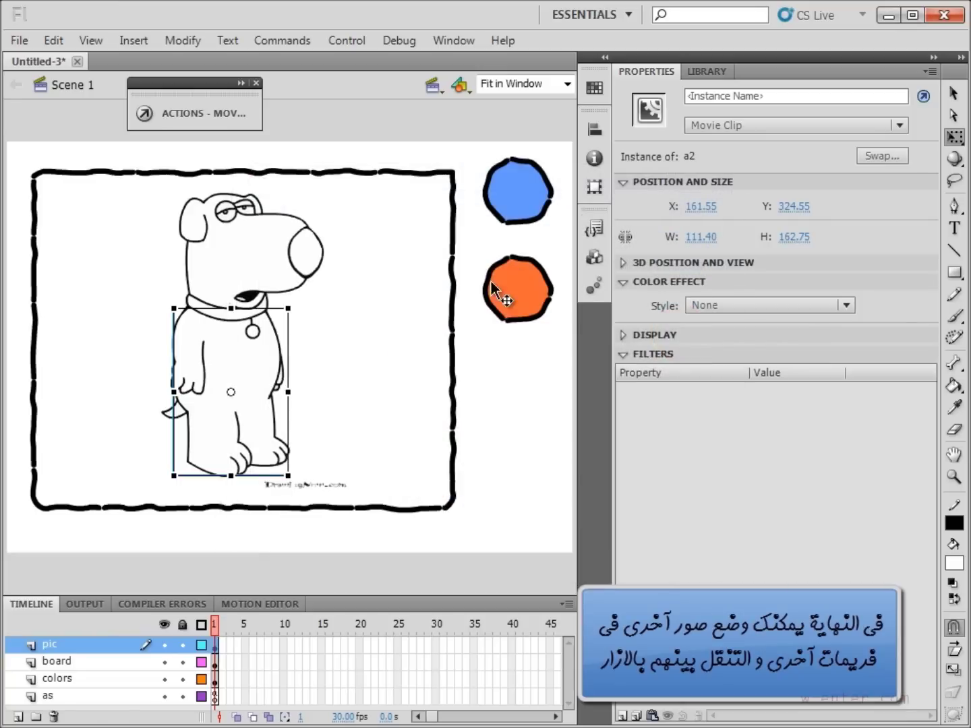